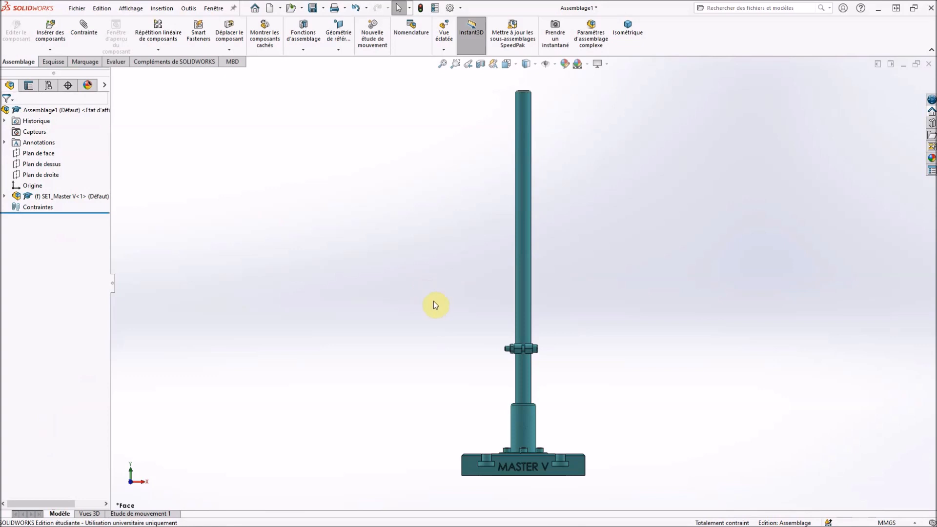
# - Insert the SE2 Master V.SLDASM subassembly from the SE2 folder and place it beside the column
pyautogui.hotkey('ctrl', '7')
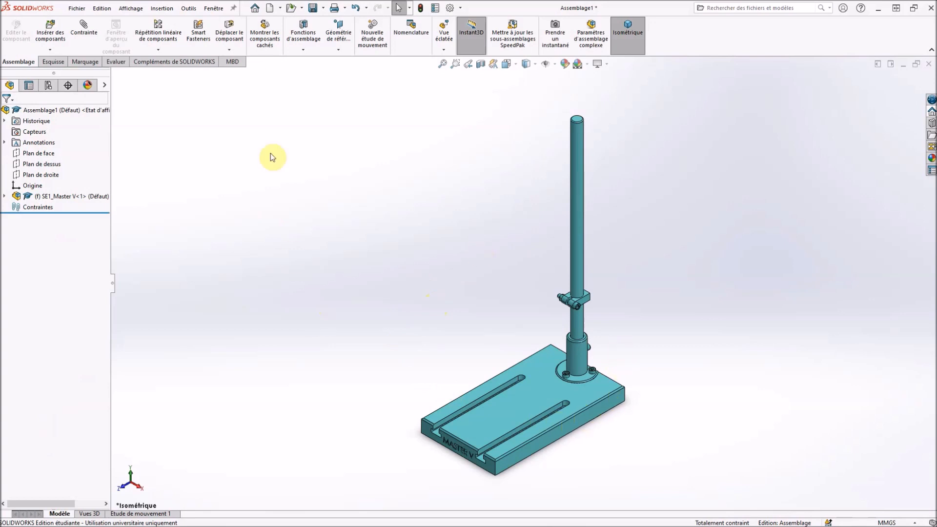
pyautogui.click(51, 34)
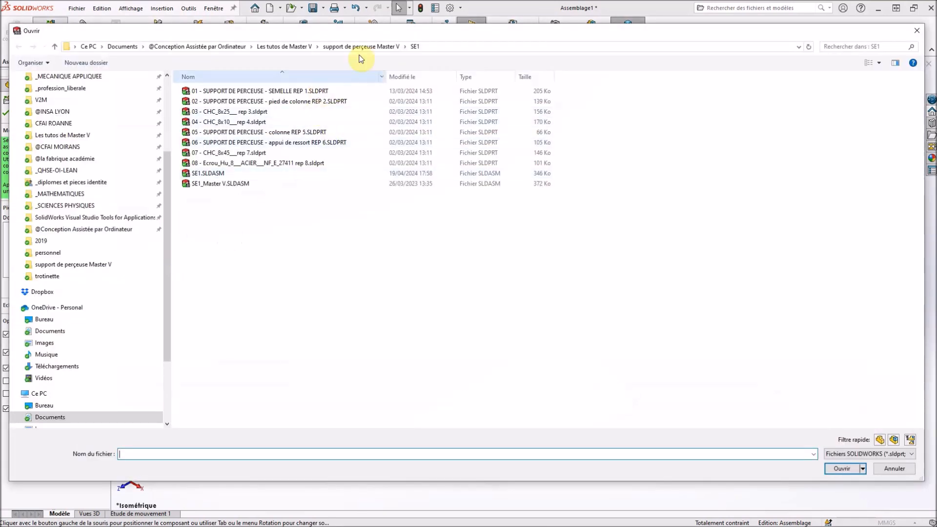
pyautogui.click(385, 47)
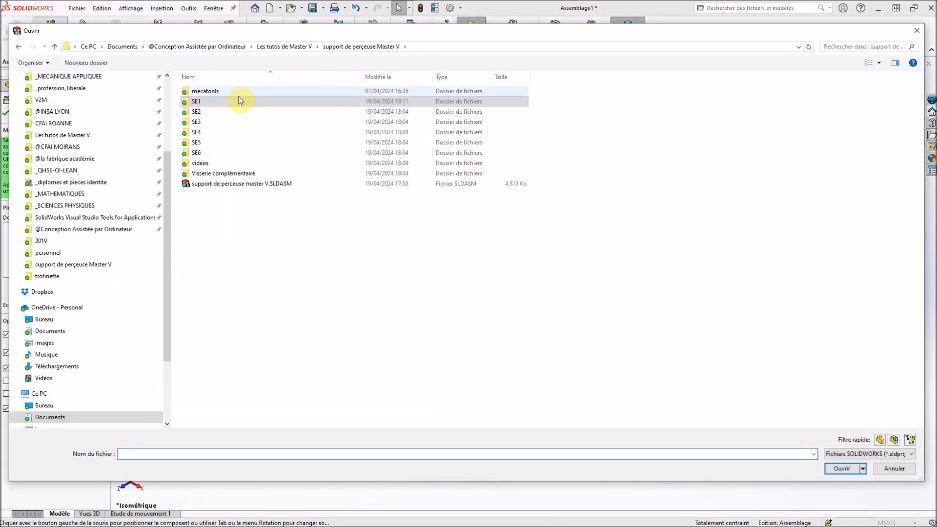
pyautogui.doubleClick(198, 111)
pyautogui.click(417, 106)
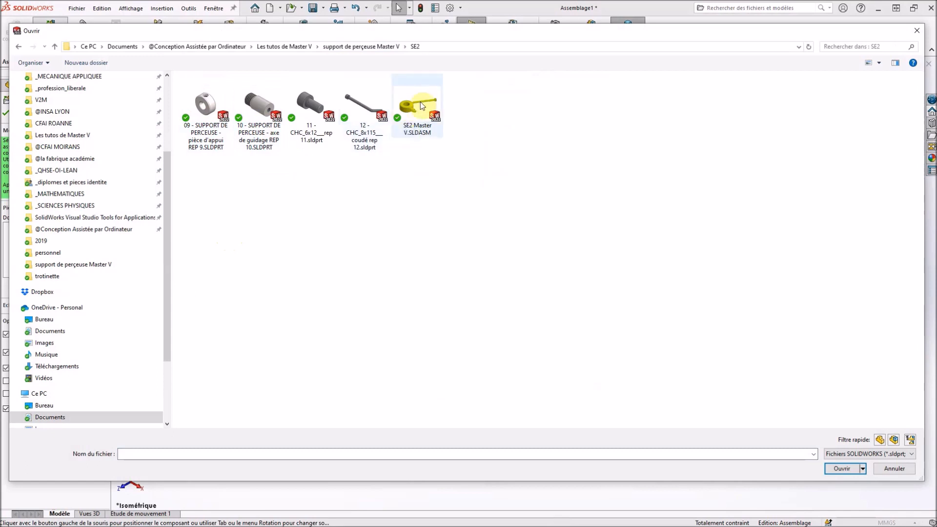
pyautogui.click(840, 468)
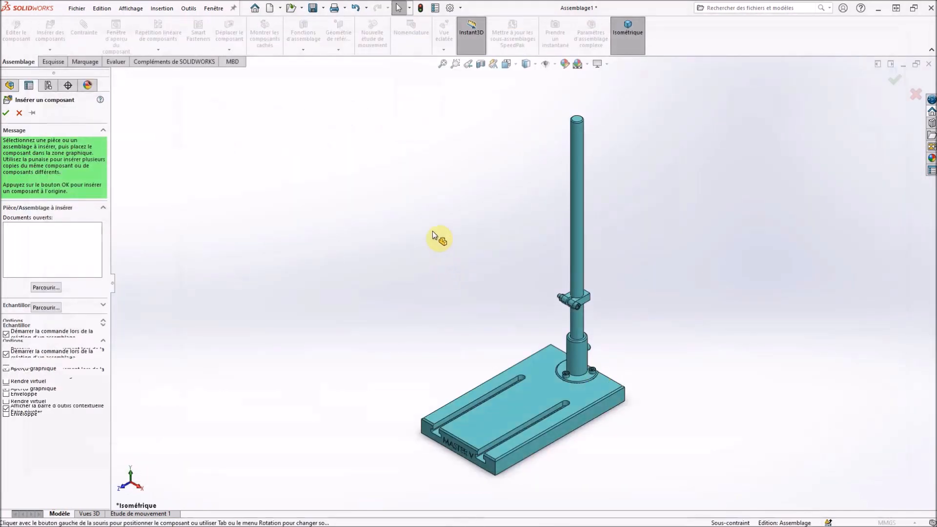
pyautogui.click(516, 187)
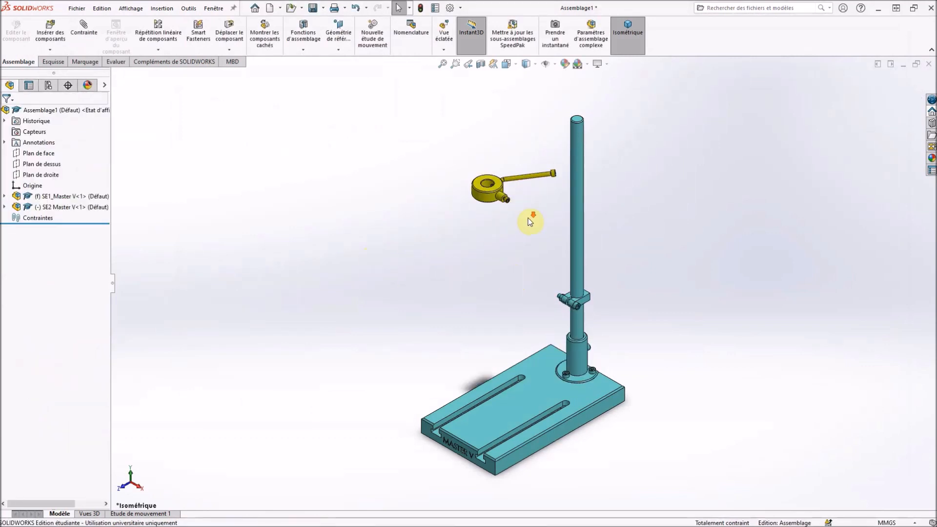
# - Add a coaxial mate between the bore of the SE2 ring and the column's cylindrical face
pyautogui.scroll(-2, 530, 221)
pyautogui.scroll(1, 511, 230)
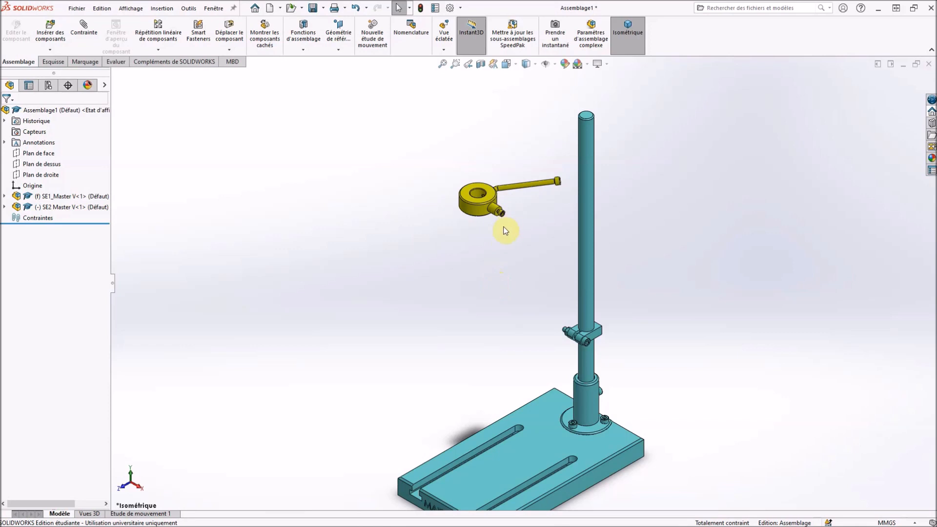
pyautogui.scroll(-1, 506, 231)
pyautogui.scroll(-1, 505, 231)
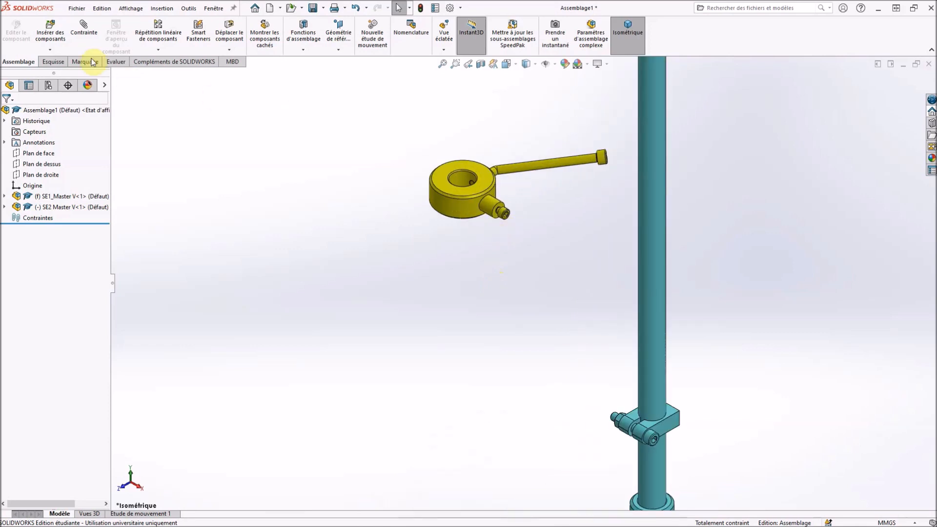
pyautogui.click(86, 31)
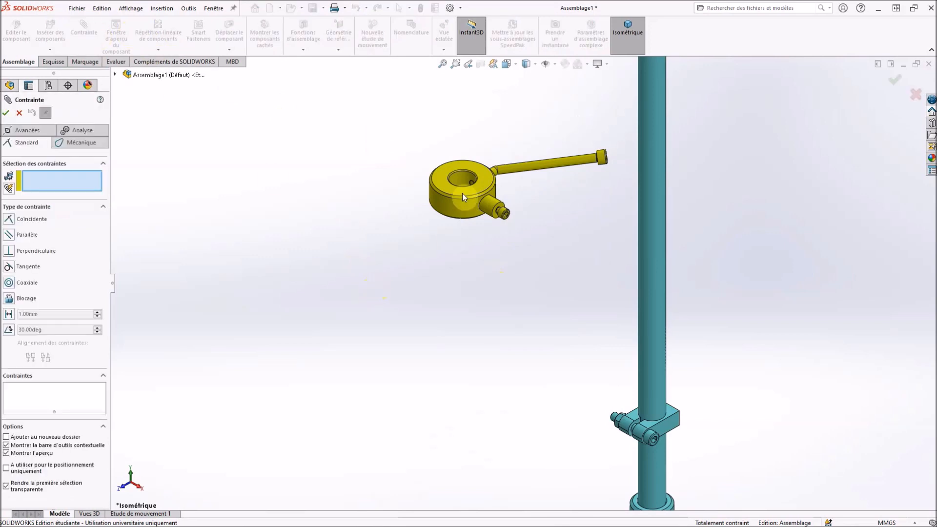
pyautogui.click(462, 176)
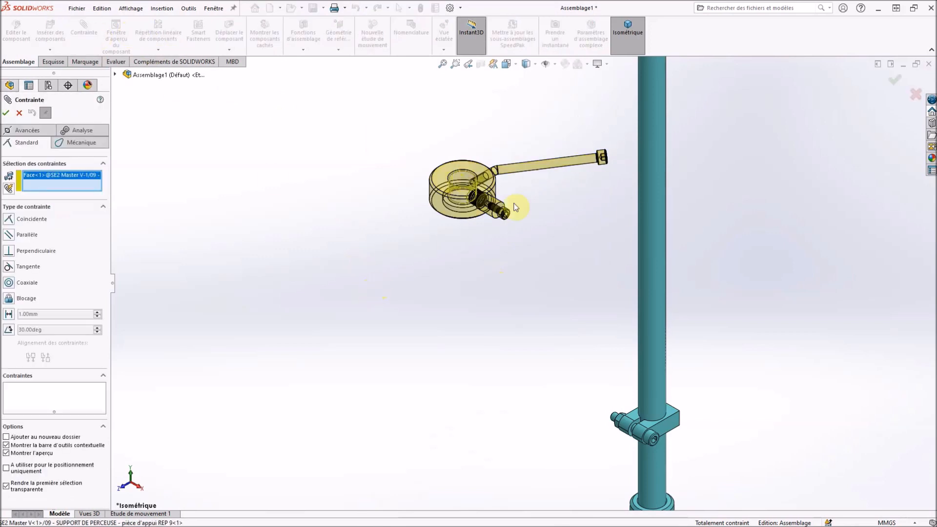
pyautogui.click(657, 238)
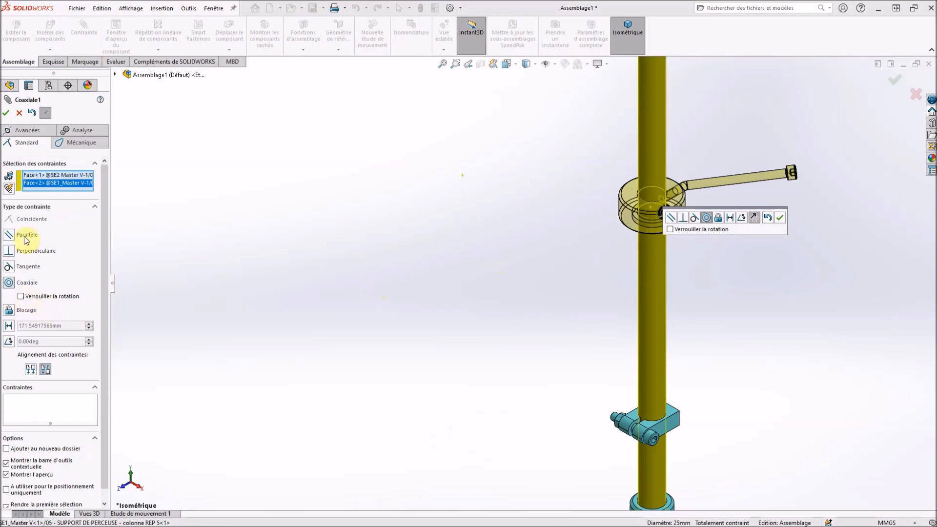
pyautogui.click(6, 113)
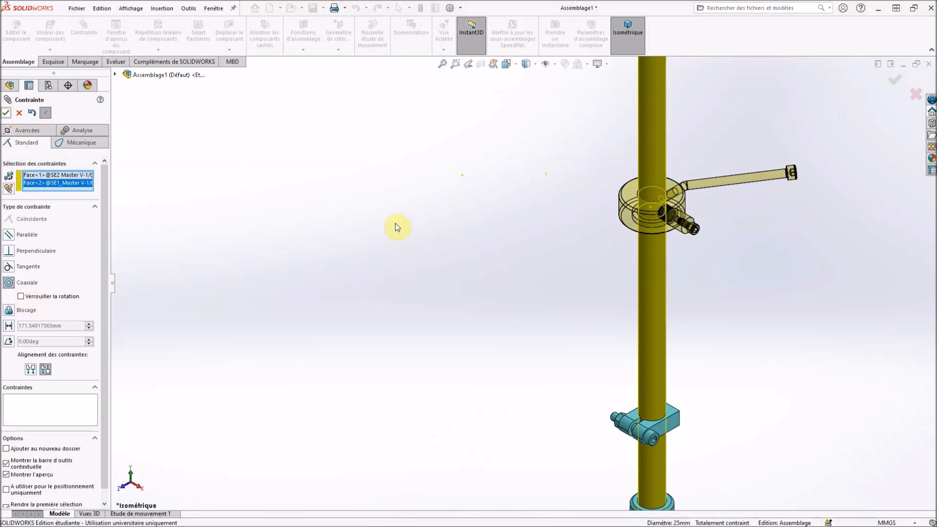
# - Add a parallel mate between the flat on SE2's guide pin and the side face of the spring support clamp
pyautogui.scroll(-3, 683, 342)
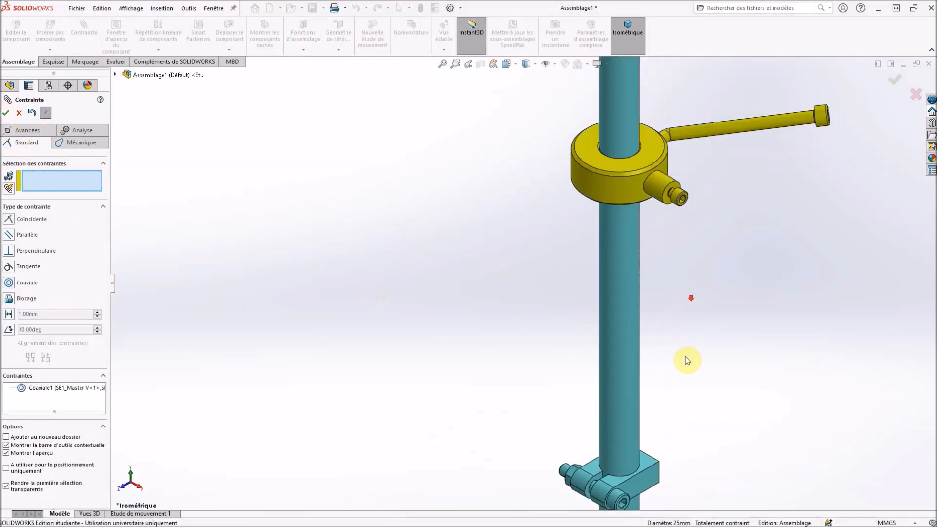
pyautogui.scroll(-5, 647, 262)
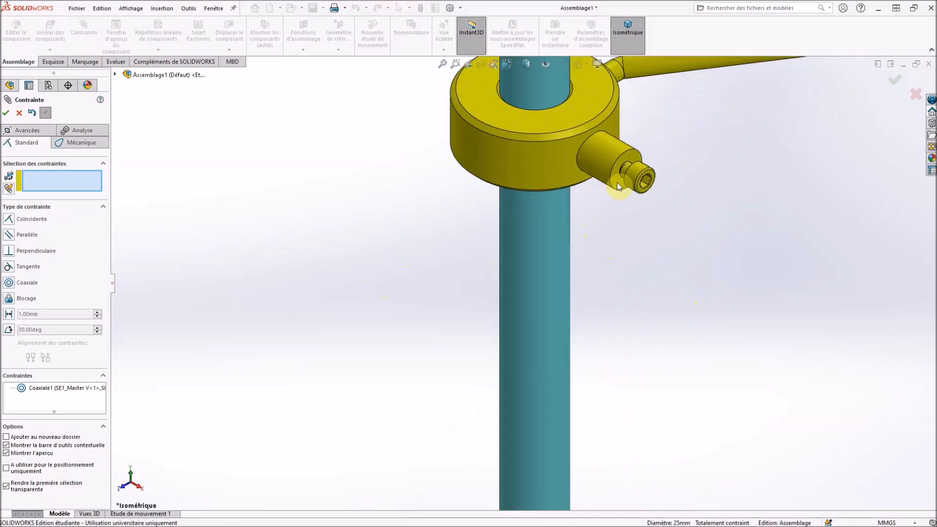
pyautogui.click(616, 183)
pyautogui.scroll(8, 604, 241)
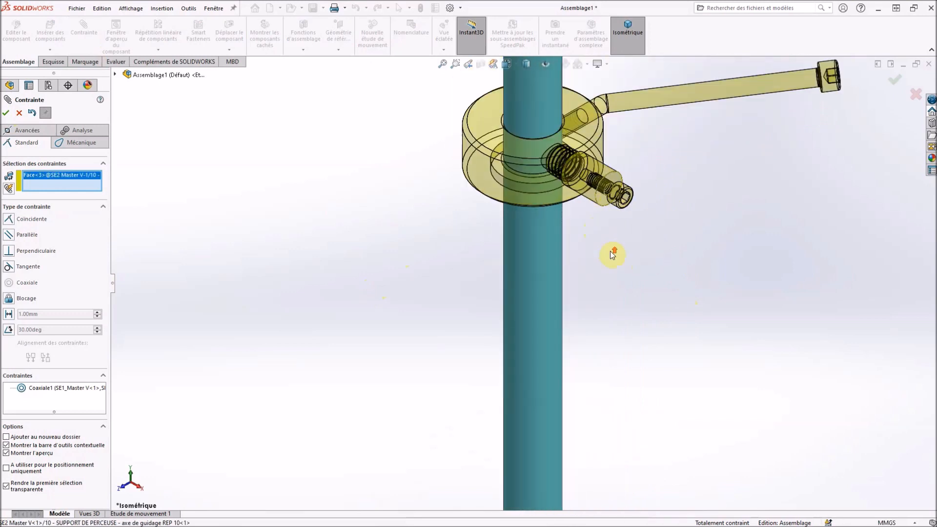
pyautogui.scroll(-10, 523, 364)
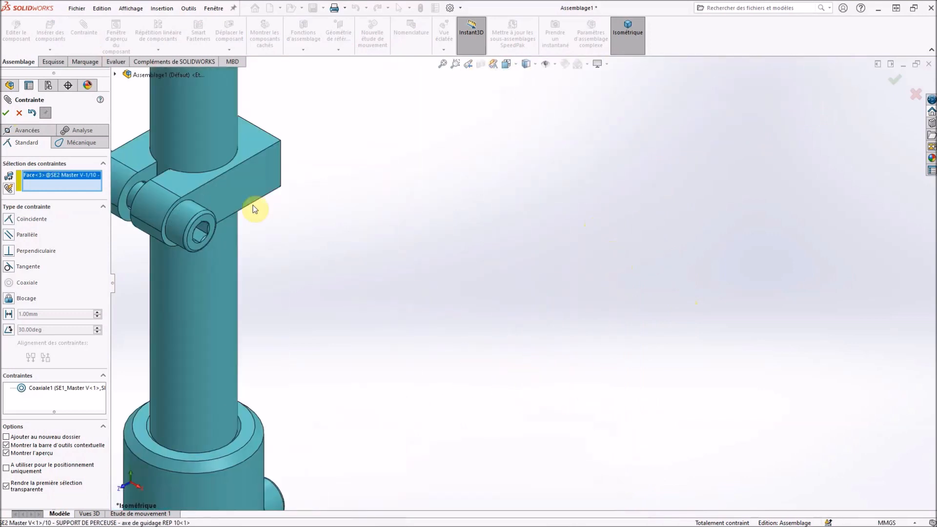
pyautogui.click(241, 195)
pyautogui.scroll(5, 345, 213)
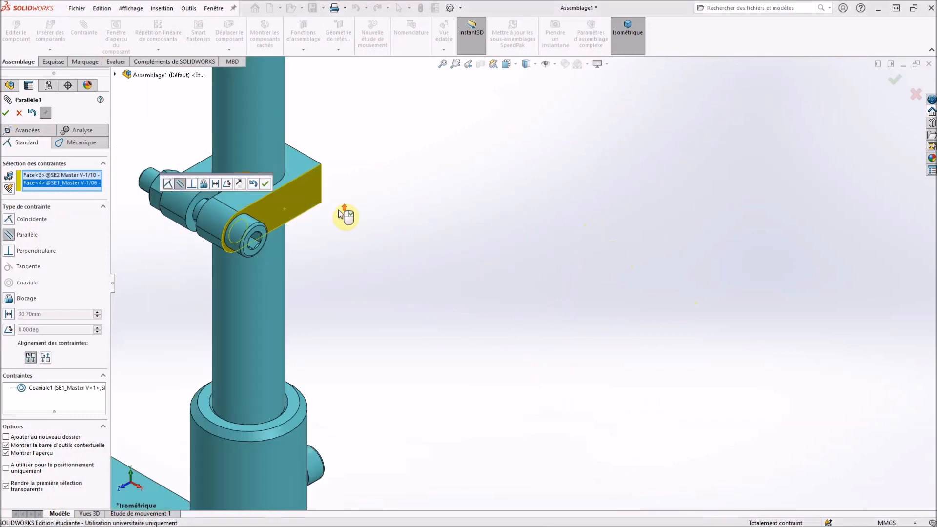
pyautogui.scroll(4, 338, 210)
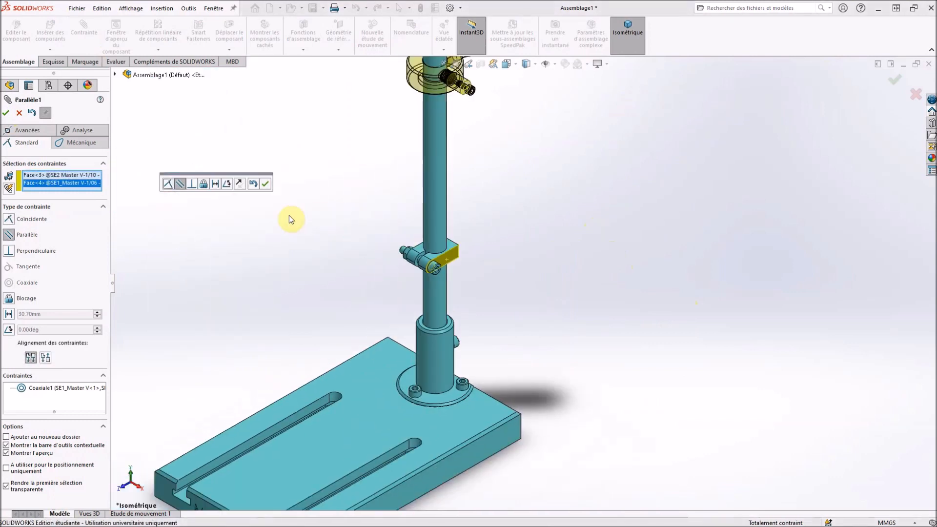
pyautogui.click(6, 113)
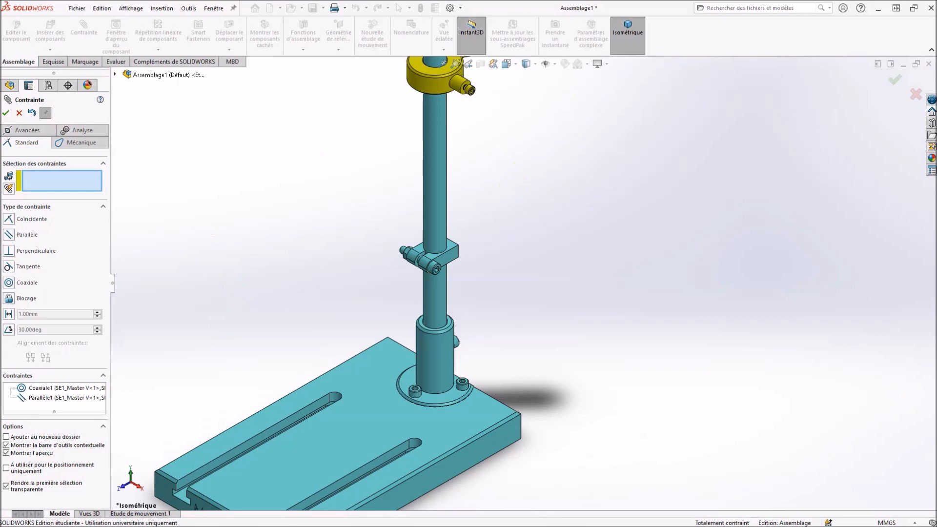
# - Switch to the drill stand PDF in Adobe Acrobat Reader, check the ring's height above the base in section W-W, and return to SOLIDWORKS
pyautogui.press('f')
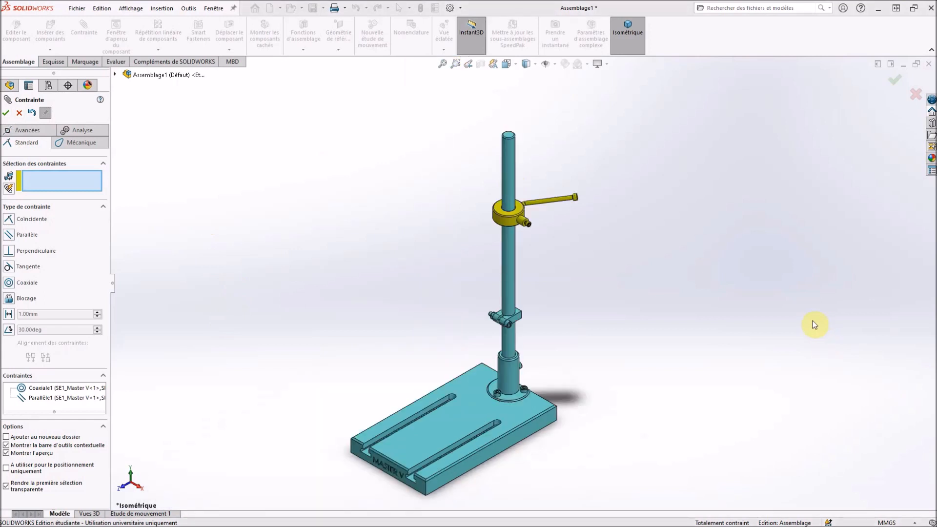
pyautogui.hotkey('alt', 'Tab')
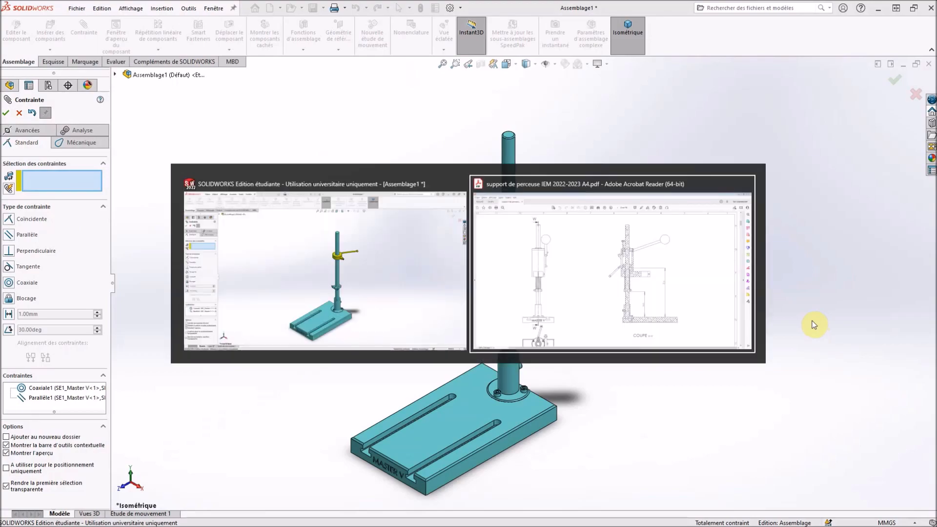
pyautogui.hotkey('alt', 'Tab')
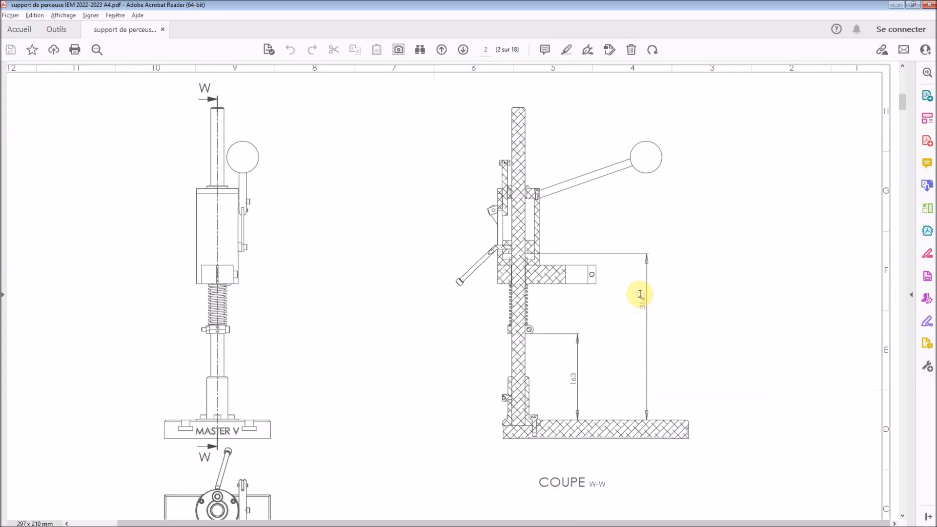
pyautogui.hotkey('alt', 'Tab')
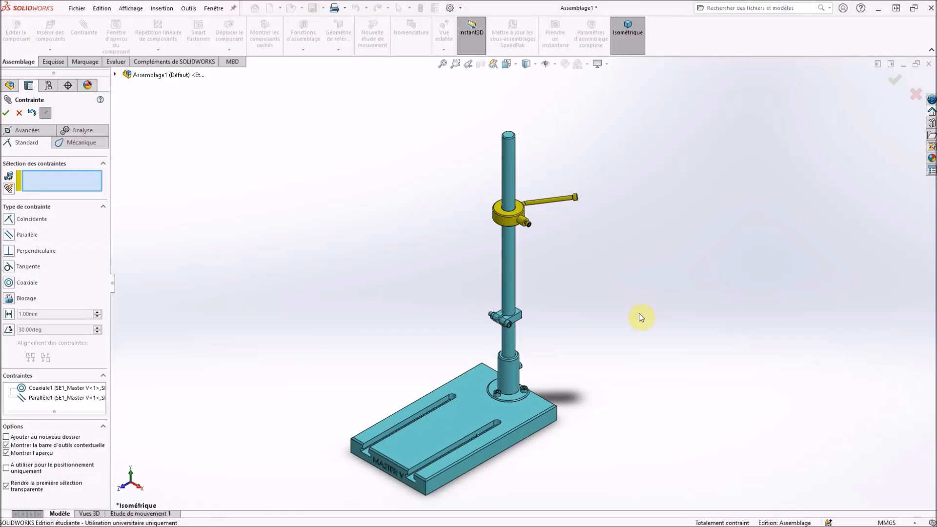
# - Add a 314 mm distance mate between the base plate's top face and the underside of the SE2 ring, and close the mate command
pyautogui.click(9, 314)
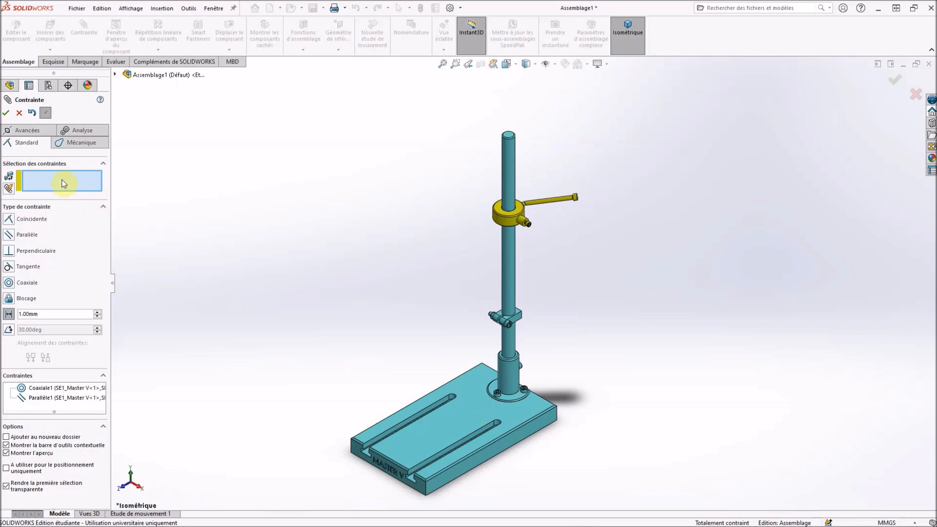
pyautogui.click(518, 412)
pyautogui.click(482, 406)
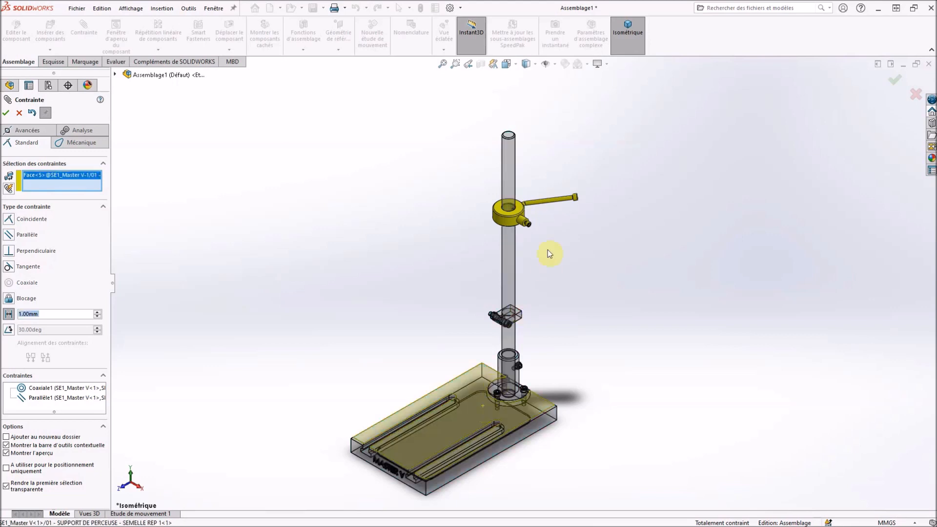
pyautogui.scroll(-4, 536, 257)
pyautogui.moveTo(522, 244); pyautogui.dragTo(512, 91, button='middle')
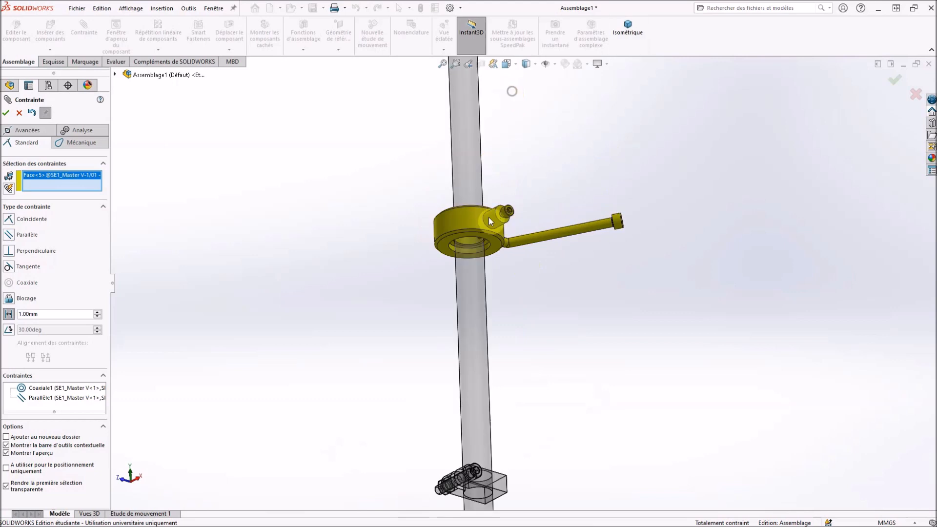
pyautogui.click(496, 247)
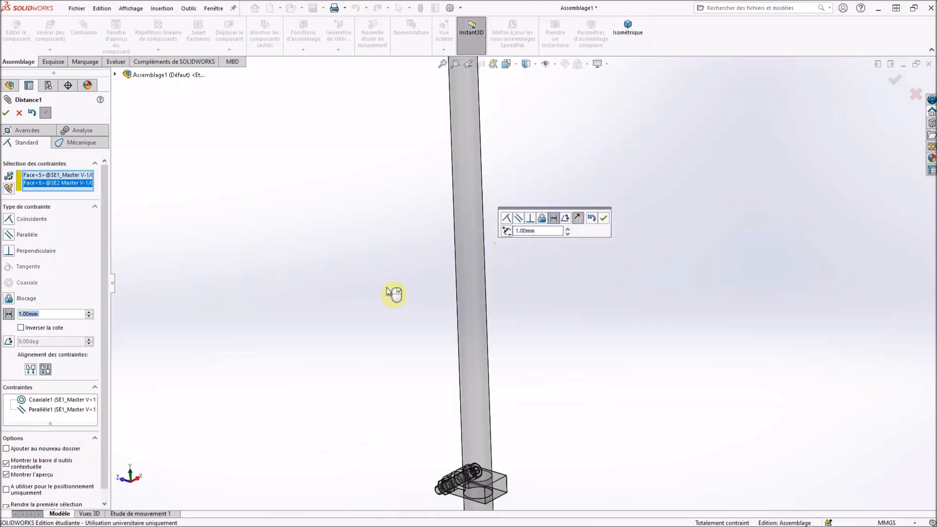
pyautogui.click(46, 314)
pyautogui.doubleClick(47, 314)
pyautogui.click(47, 314)
pyautogui.write('314')
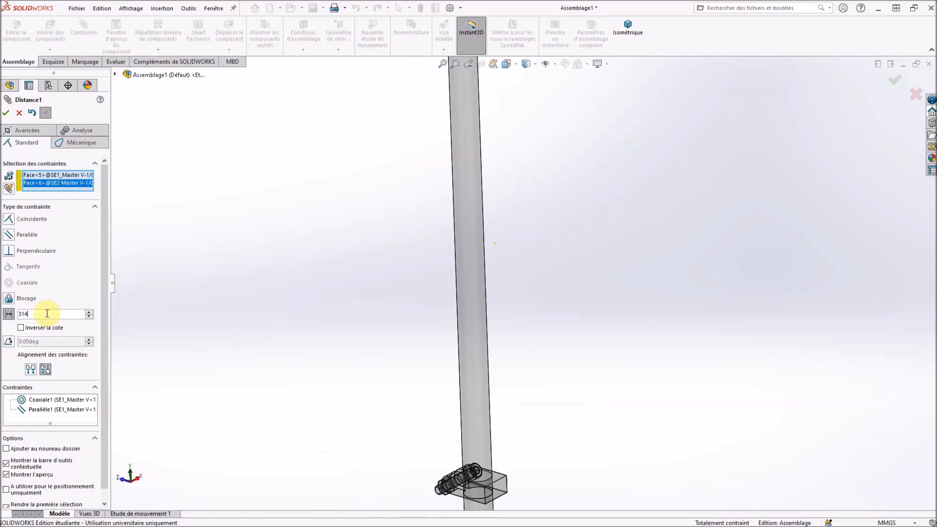
pyautogui.press('Return')
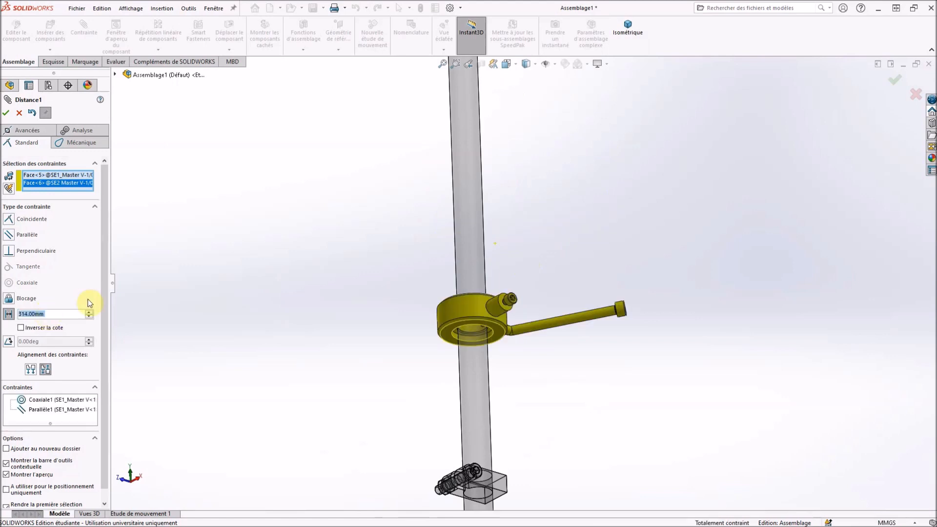
pyautogui.click(6, 114)
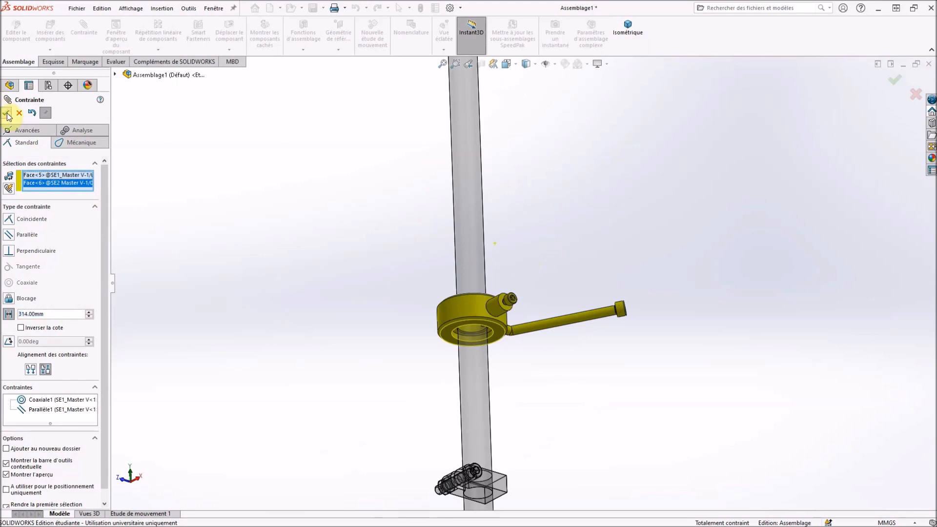
pyautogui.click(6, 115)
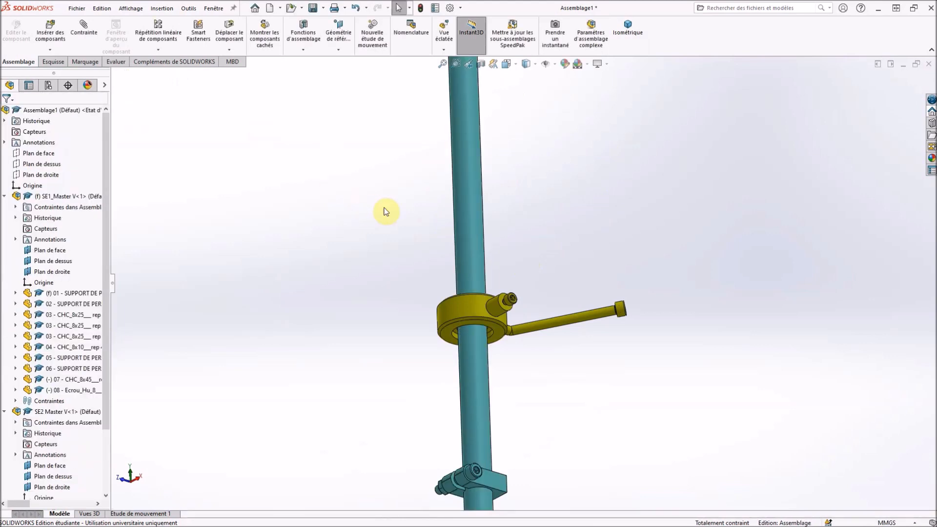
# - Insert the SE3 master V.SLDASM subassembly from the SE3 folder and place it beside the column
pyautogui.scroll(4, 386, 211)
pyautogui.moveTo(446, 199); pyautogui.dragTo(450, 271, button='middle')
pyautogui.scroll(-3, 484, 266)
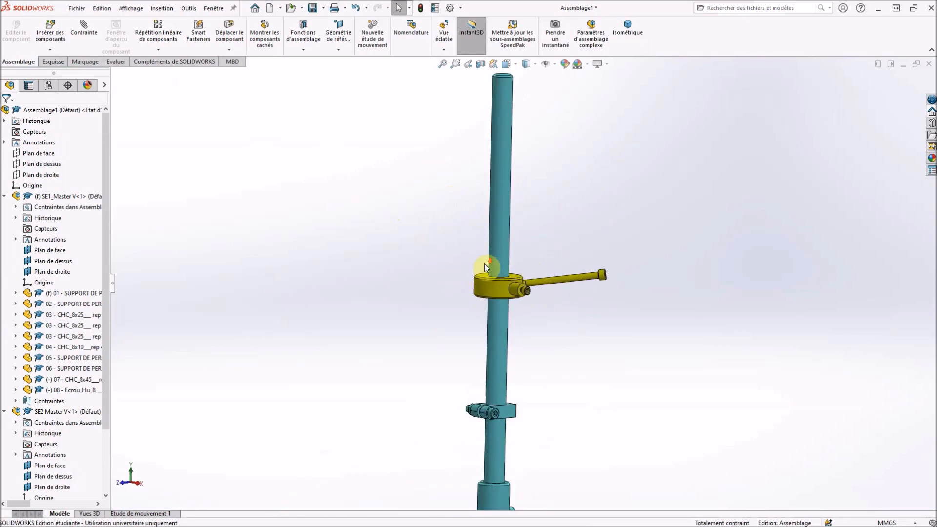
pyautogui.scroll(-1, 485, 266)
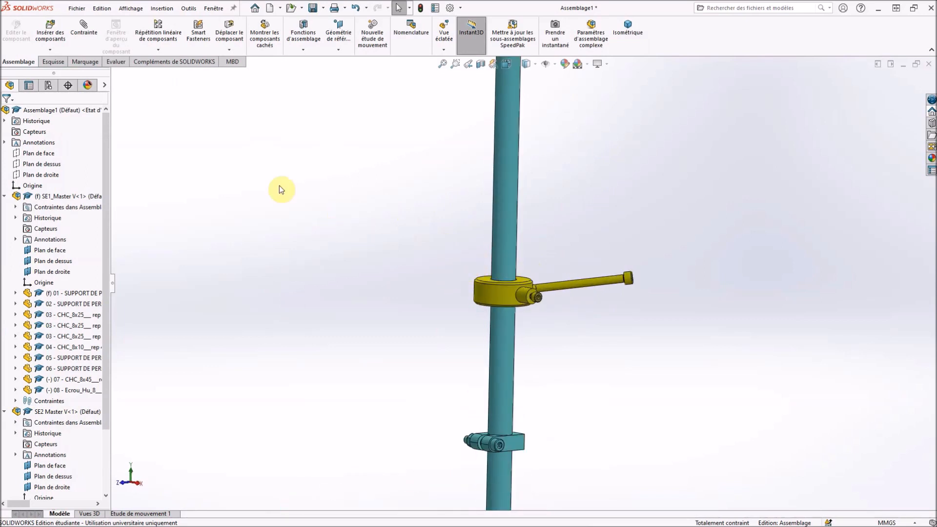
pyautogui.click(50, 30)
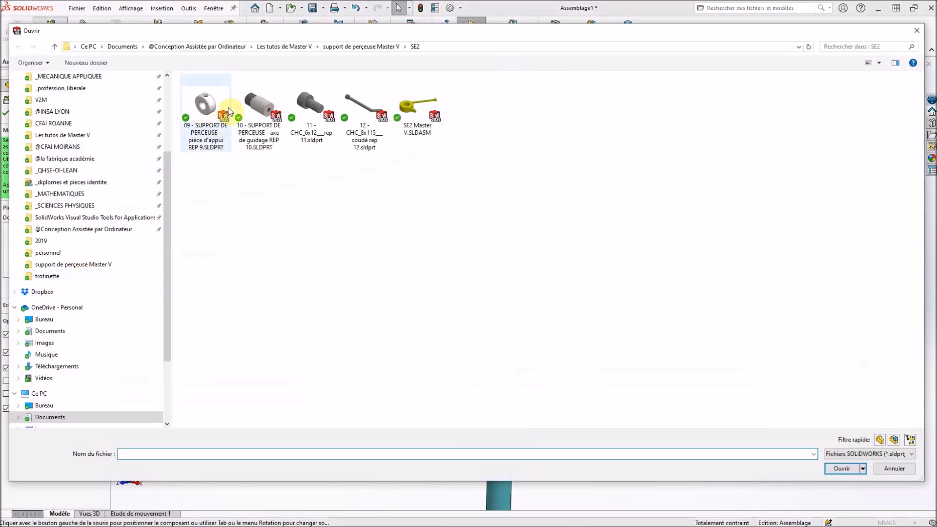
pyautogui.click(370, 46)
pyautogui.doubleClick(211, 122)
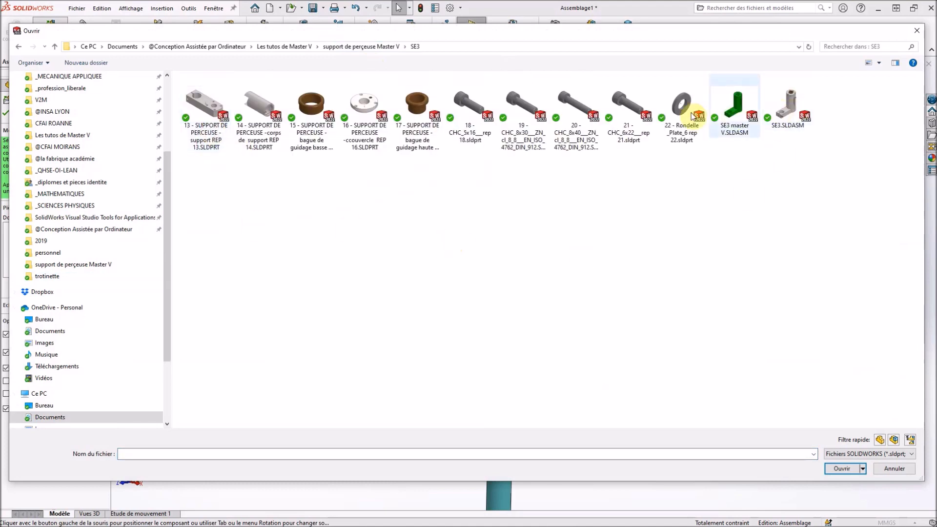
pyautogui.click(732, 111)
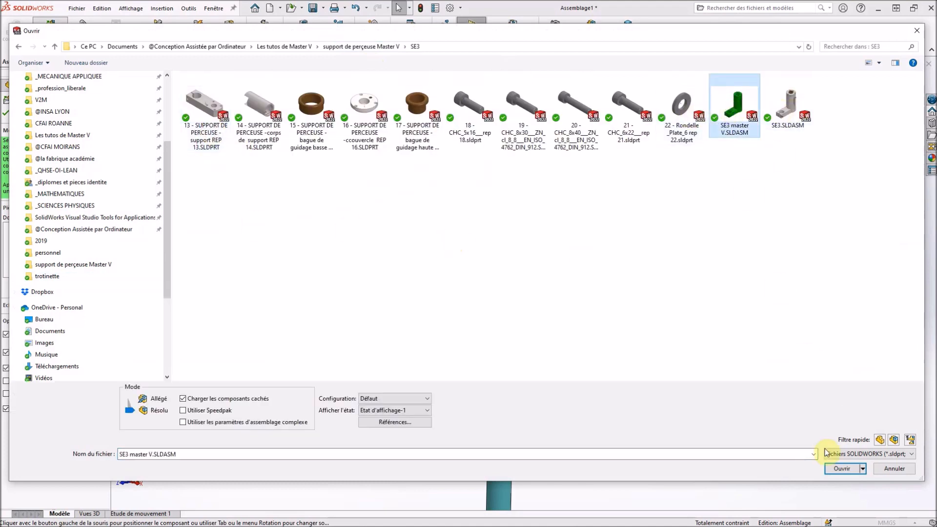
pyautogui.click(843, 468)
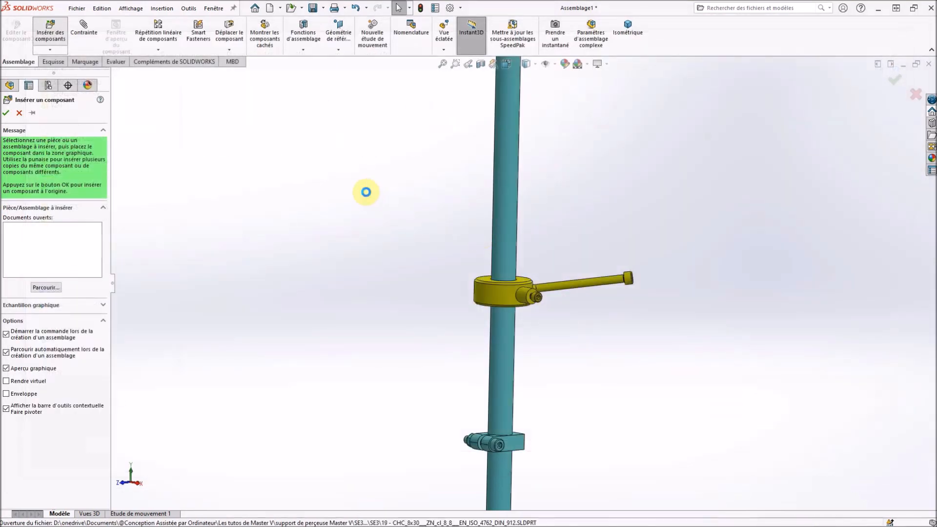
pyautogui.click(352, 203)
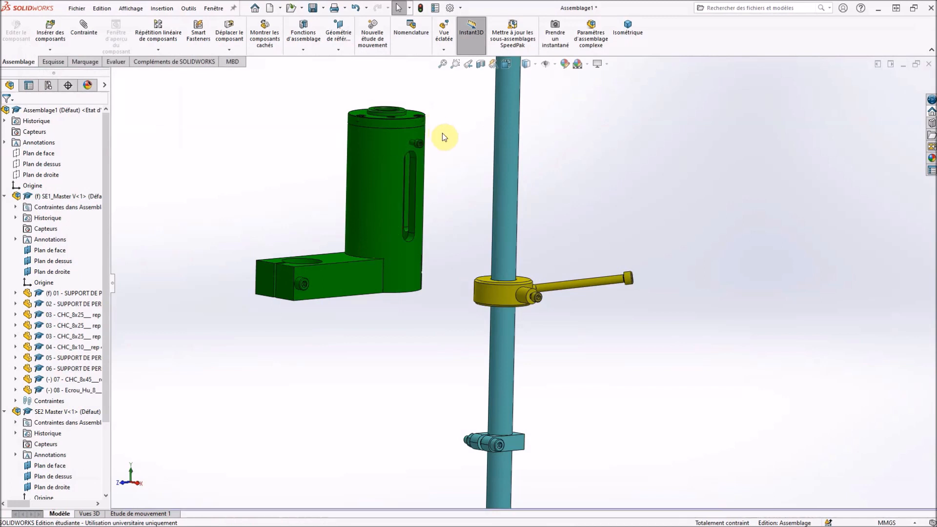
# - Add a coaxial mate between the bore of SE3's upper guide bushing and the column's cylindrical face
pyautogui.scroll(-2, 447, 138)
pyautogui.moveTo(447, 140); pyautogui.dragTo(208, 123, button='middle')
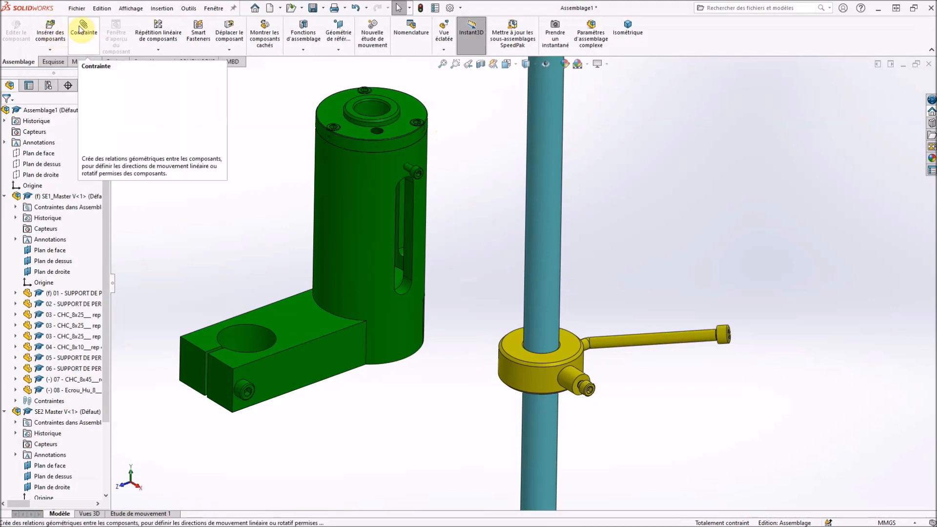
pyautogui.click(376, 114)
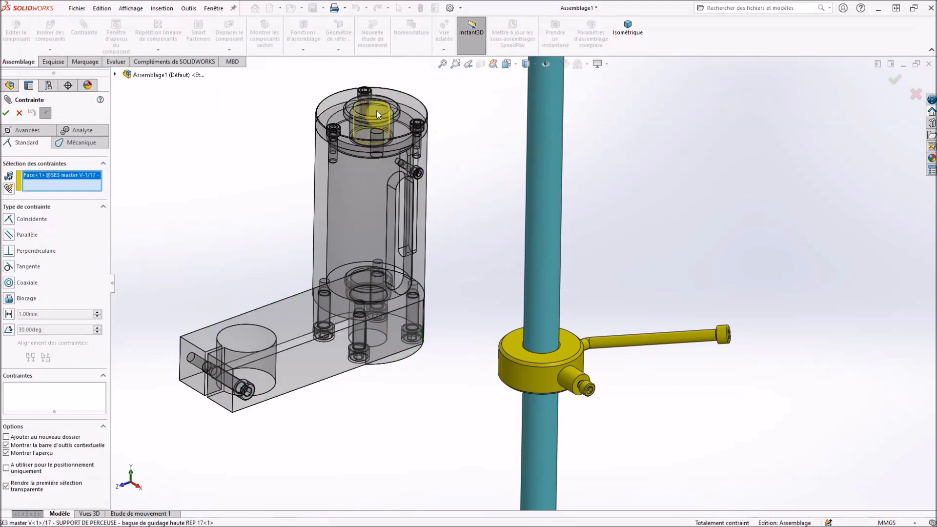
pyautogui.click(523, 225)
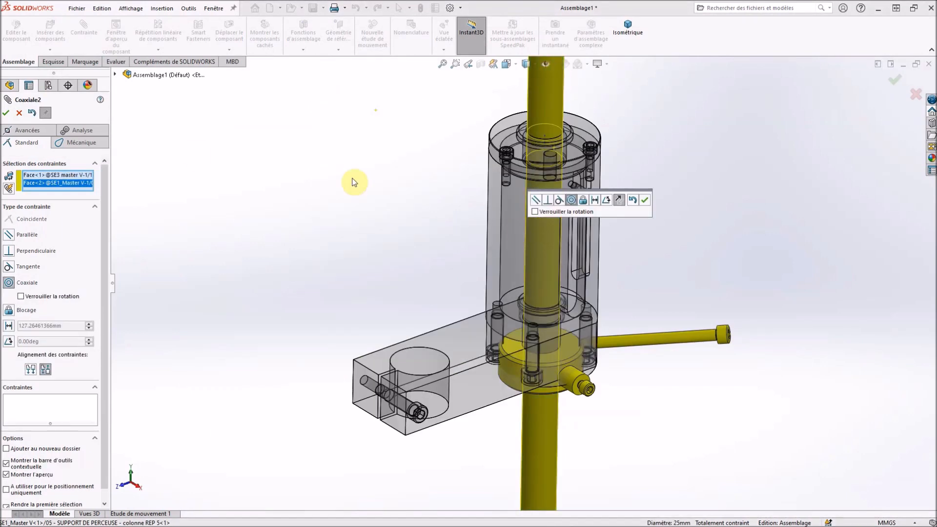
pyautogui.click(6, 113)
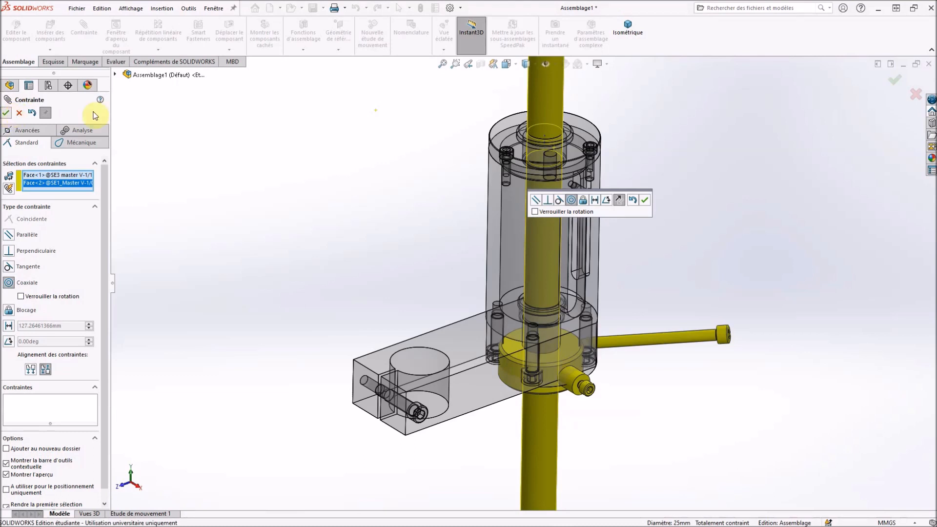
pyautogui.press('Return')
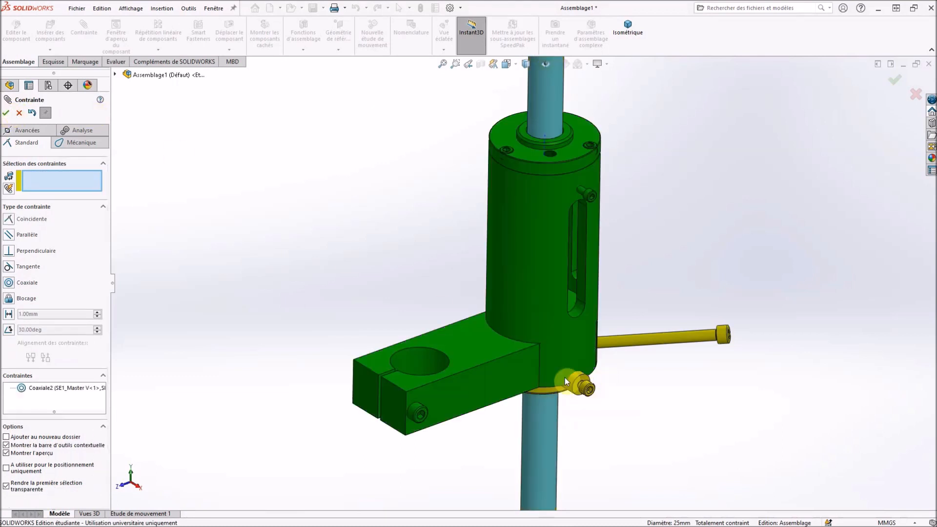
# - Add a parallel mate between the side face of SE3's support arm and the base plate's long side face, and close the mate command
pyautogui.click(500, 391)
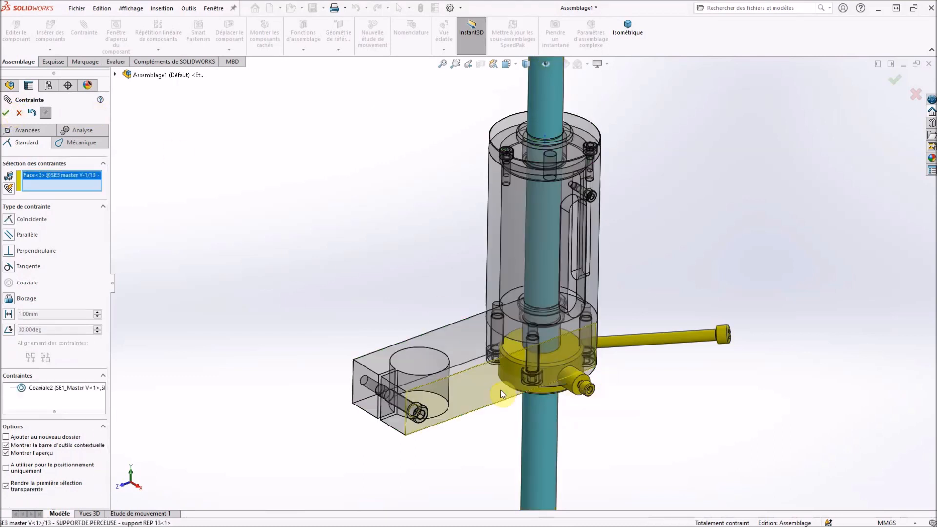
pyautogui.scroll(5, 502, 394)
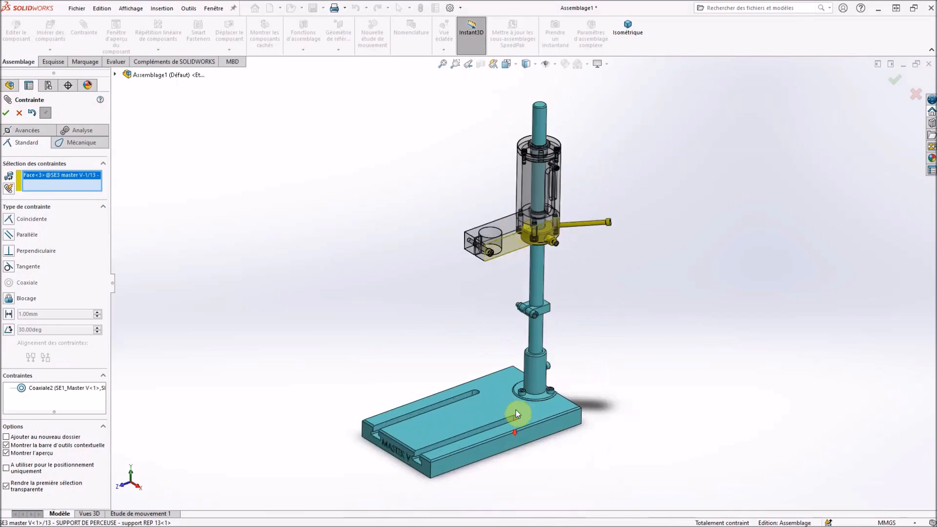
pyautogui.click(534, 430)
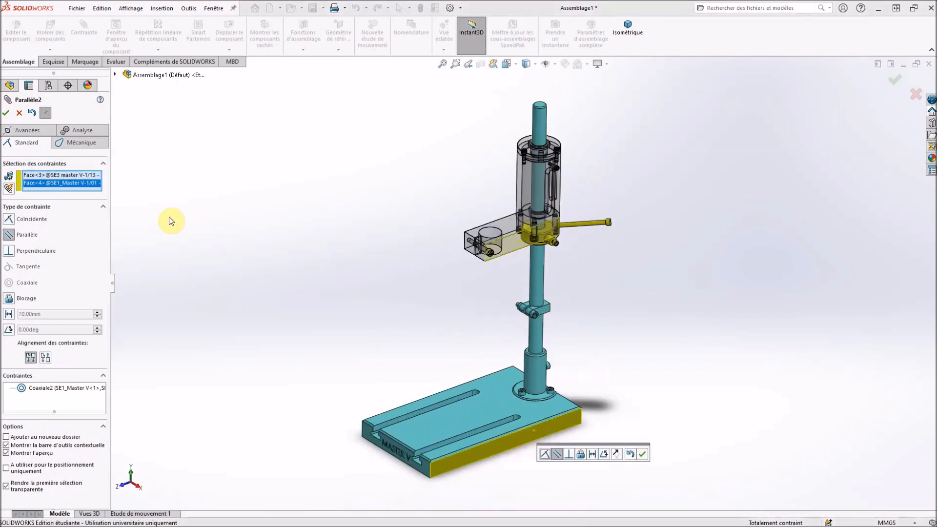
pyautogui.click(6, 112)
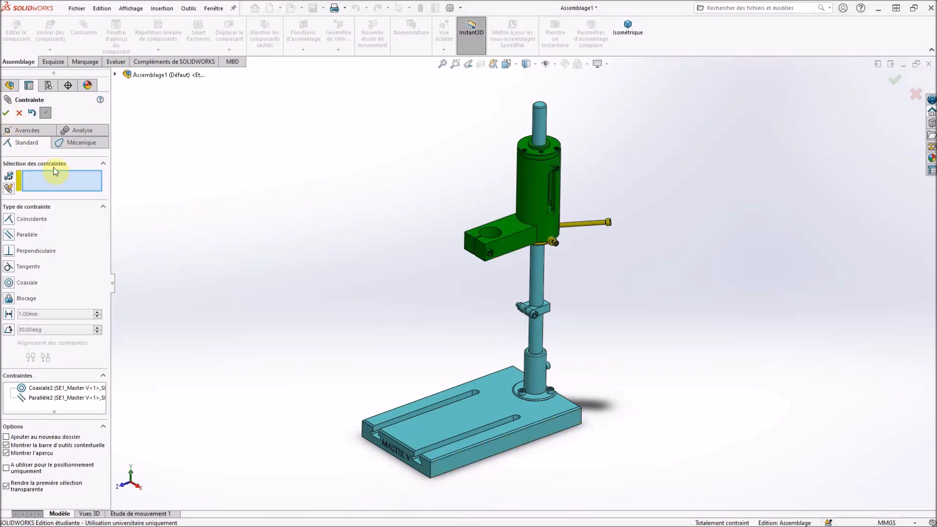
pyautogui.click(7, 112)
# - Move SE3 along the column until SE2's guide pin sits at the lower end of the slot in SE3's body
pyautogui.click(531, 197)
pyautogui.moveTo(514, 241); pyautogui.dragTo(513, 270)
pyautogui.scroll(-8, 569, 248)
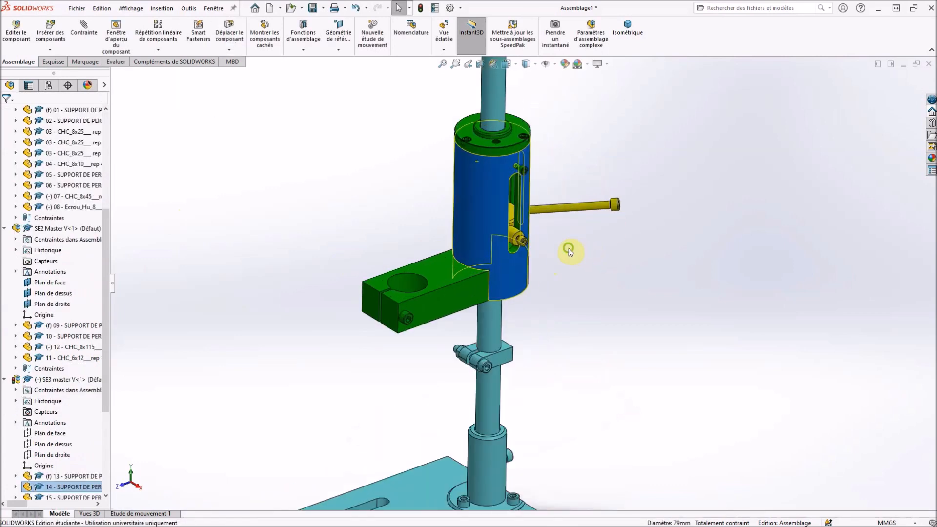
pyautogui.scroll(-3, 505, 226)
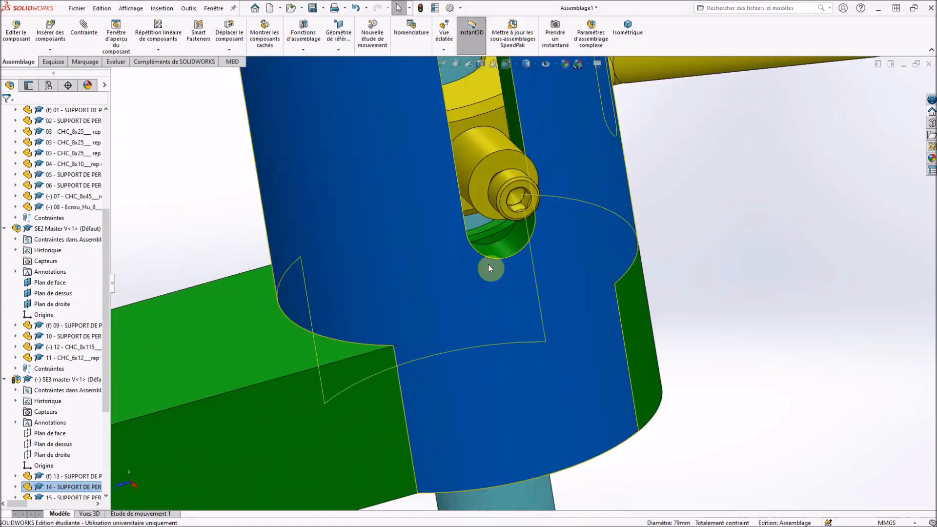
pyautogui.moveTo(494, 292); pyautogui.dragTo(464, 195, button='middle')
pyautogui.click(463, 196)
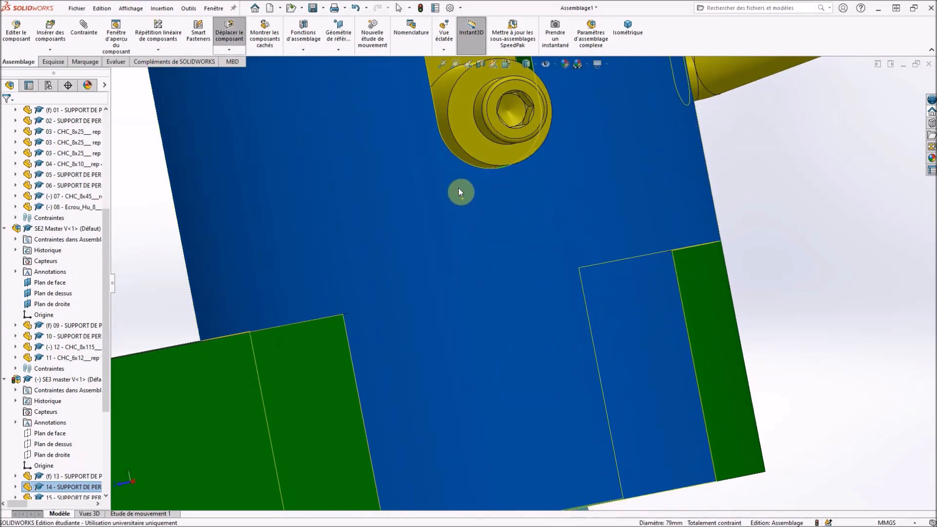
# - Examine both ends of the slot in SE3's body and how the guide pin sits in it
pyautogui.scroll(3, 458, 189)
pyautogui.scroll(5, 476, 171)
pyautogui.scroll(-6, 495, 157)
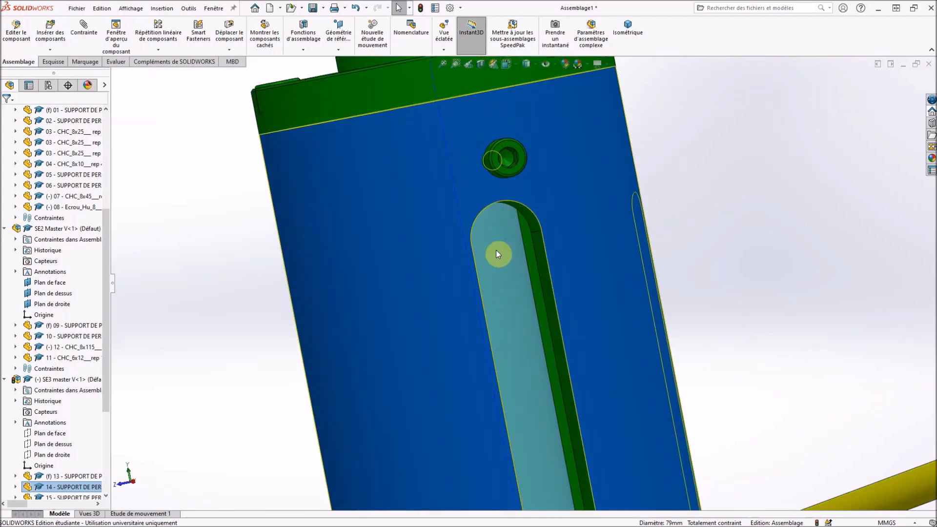
pyautogui.scroll(1, 497, 254)
pyautogui.scroll(2, 498, 254)
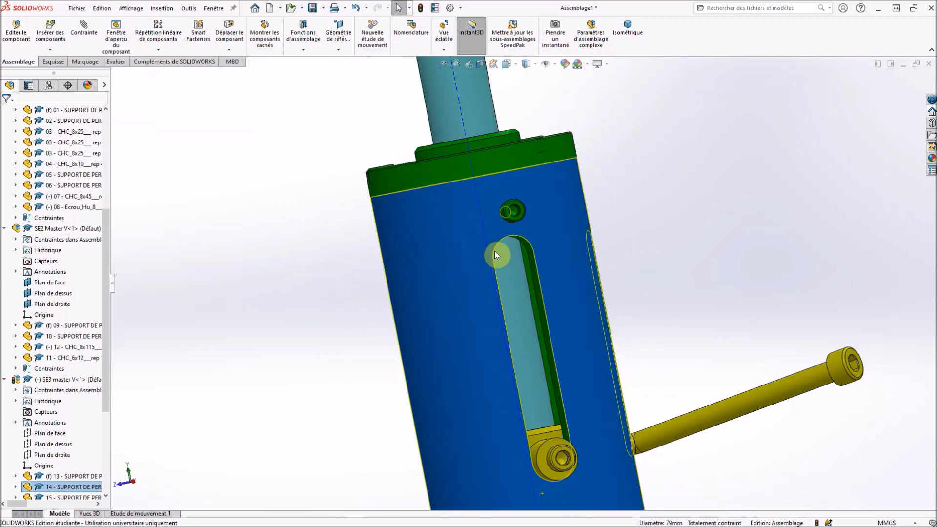
pyautogui.scroll(2, 502, 262)
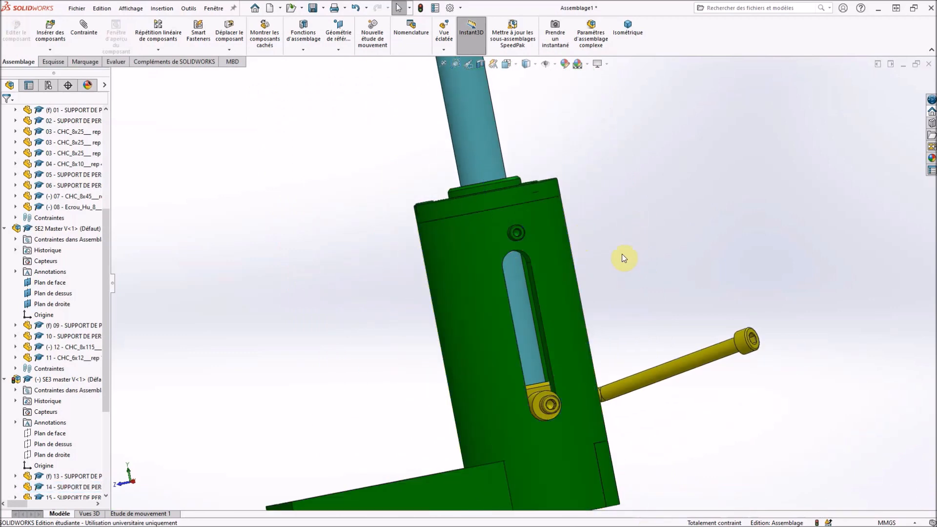
pyautogui.moveTo(623, 257); pyautogui.dragTo(637, 241, button='middle')
pyautogui.scroll(5, 698, 262)
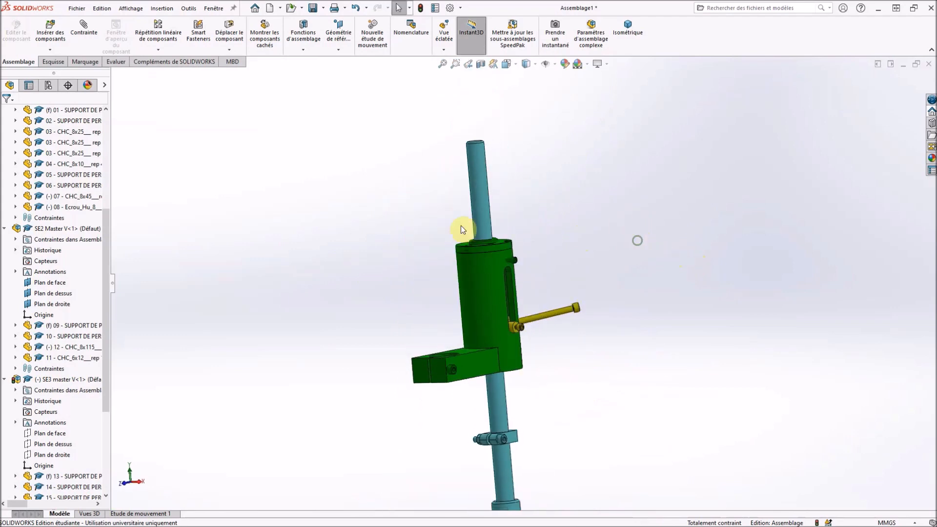
# - Insert SE4 master V.SLDASM from the SE4 folder, rolling its knurled knob part forward and rebuilding the document, and place it beside the column
pyautogui.click(56, 30)
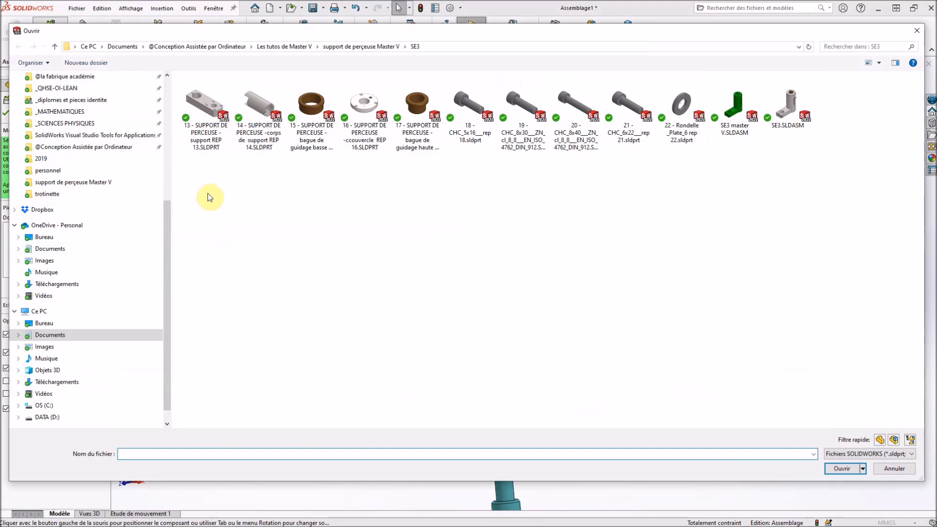
pyautogui.click(352, 47)
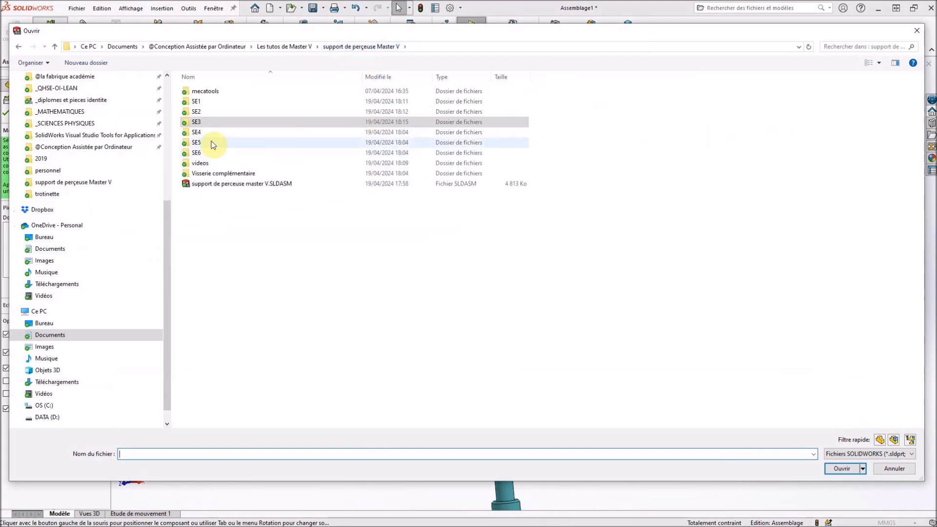
pyautogui.doubleClick(196, 132)
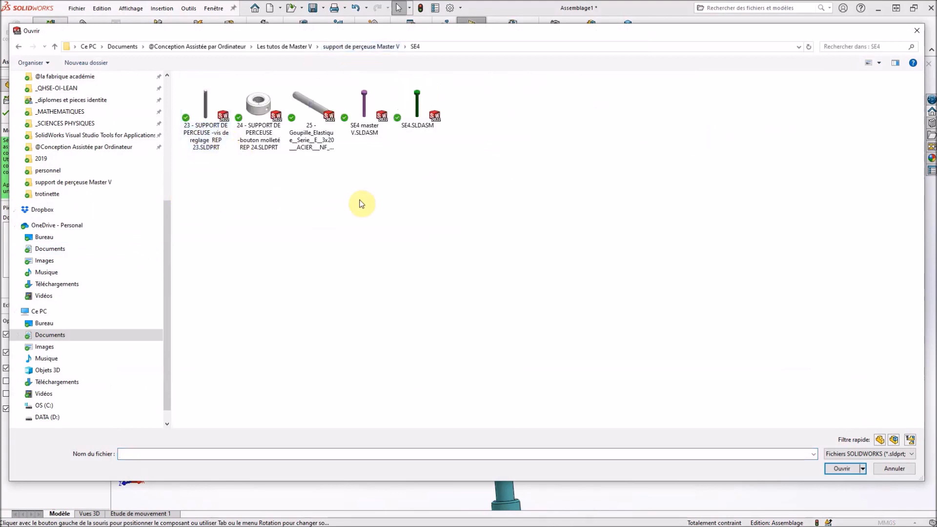
pyautogui.click(364, 105)
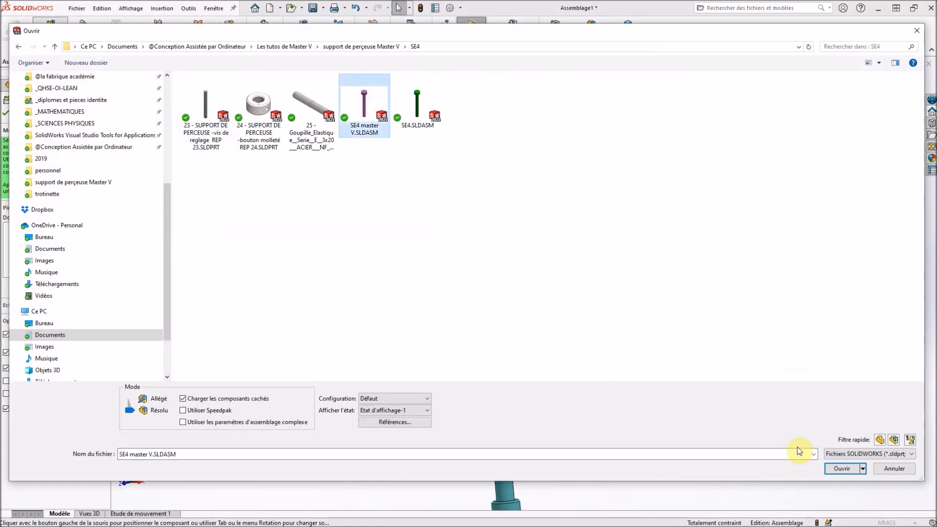
pyautogui.click(842, 468)
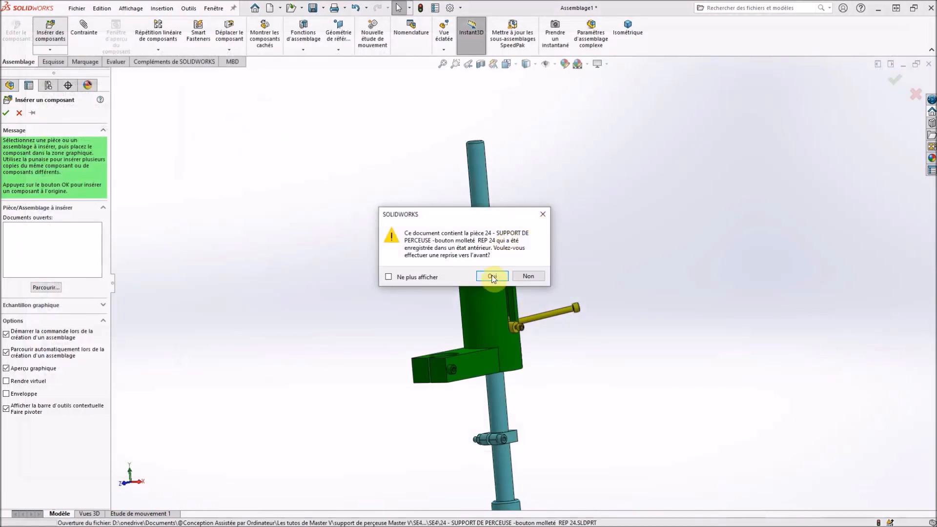
pyautogui.click(492, 276)
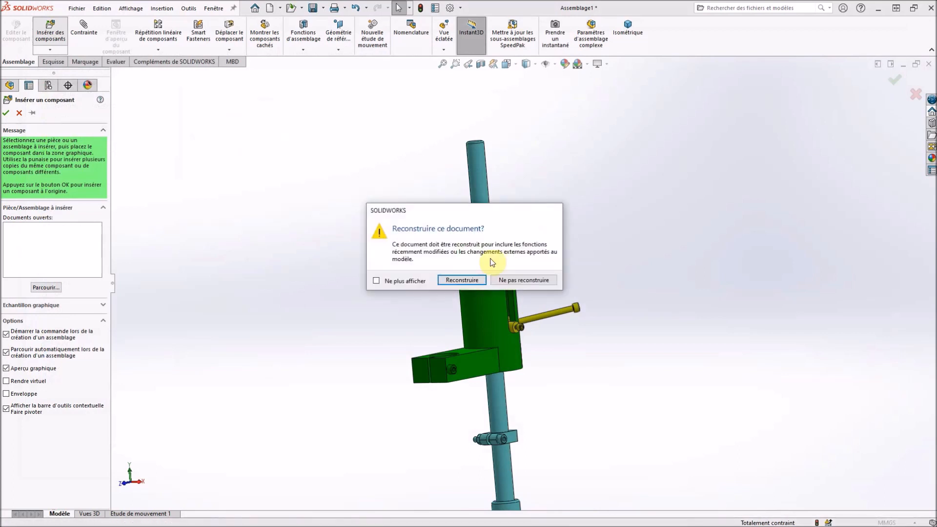
pyautogui.click(461, 280)
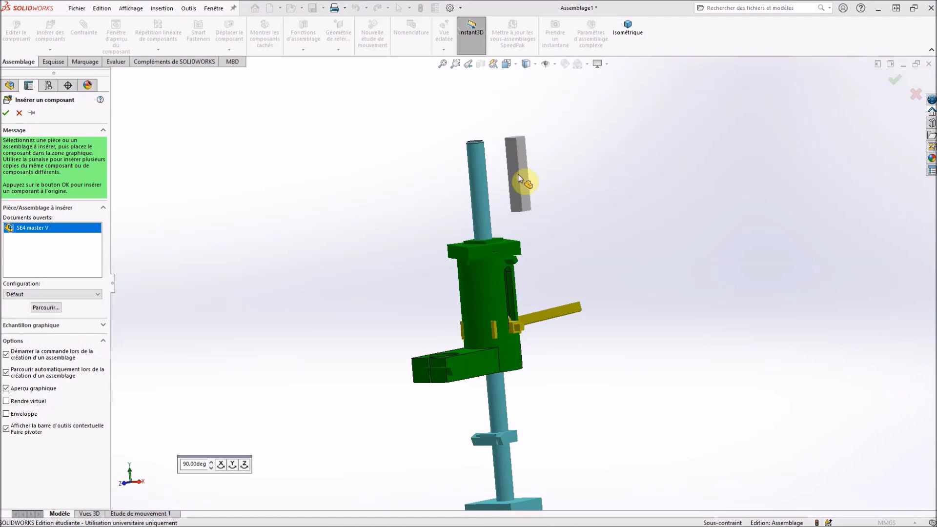
pyautogui.click(529, 243)
# - Add a concentric mate between SE4's threaded rod and the M10 tapped hole in SE3's cover, and close the mate command
pyautogui.scroll(-5, 522, 232)
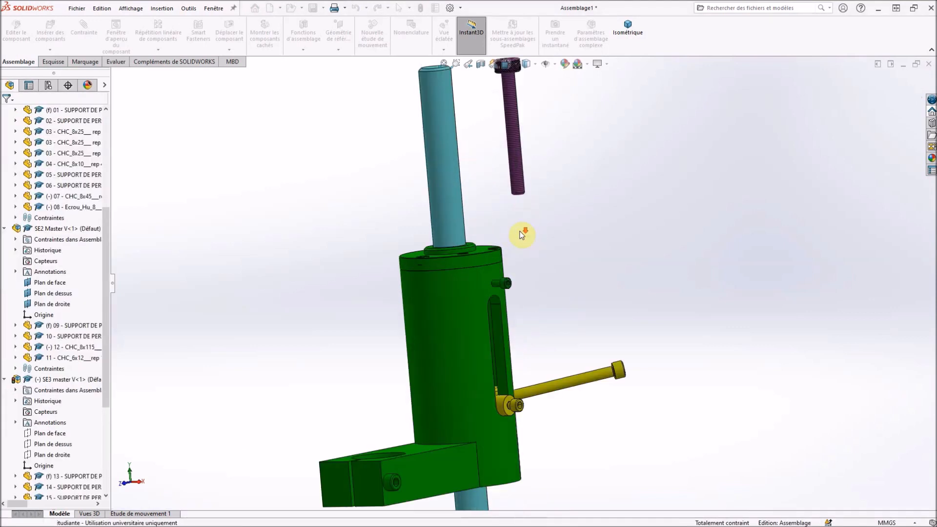
pyautogui.moveTo(527, 266); pyautogui.dragTo(483, 267, button='middle')
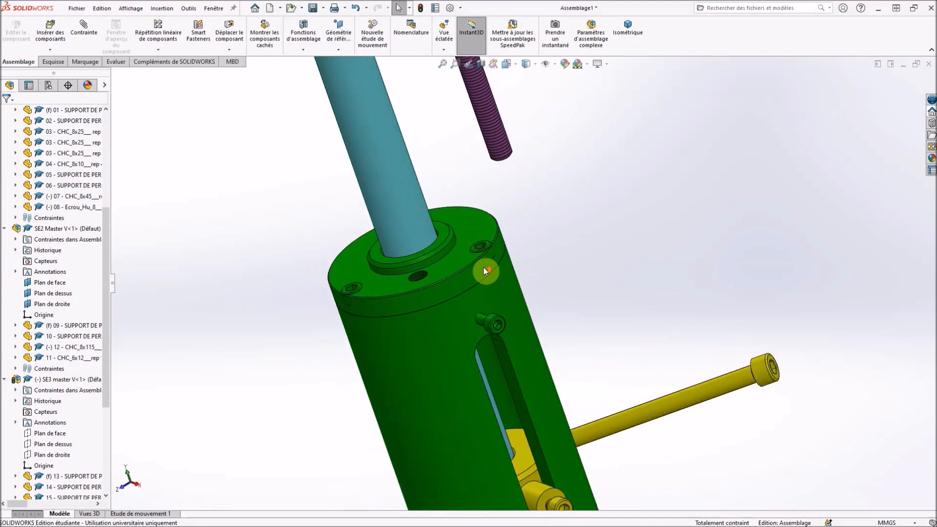
pyautogui.click(500, 161)
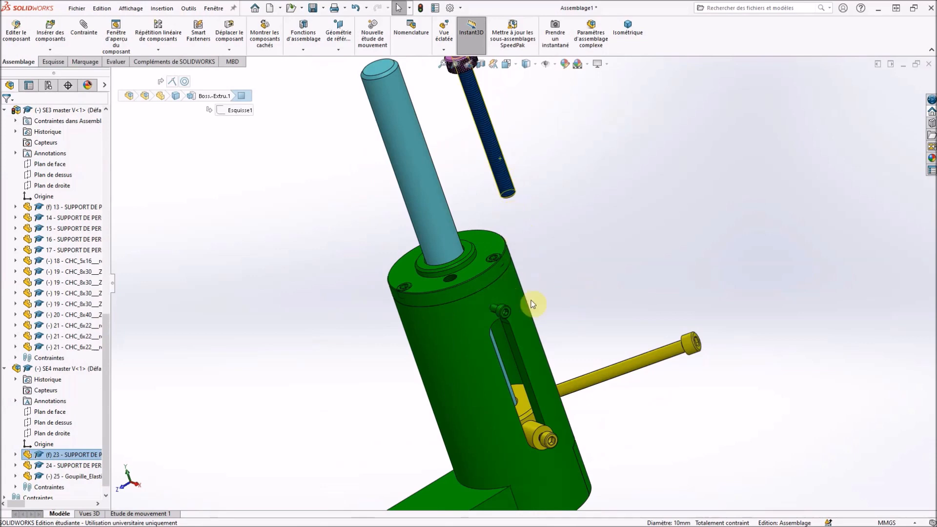
pyautogui.keyDown('ctrl'); pyautogui.click(449, 280); pyautogui.keyUp('ctrl')
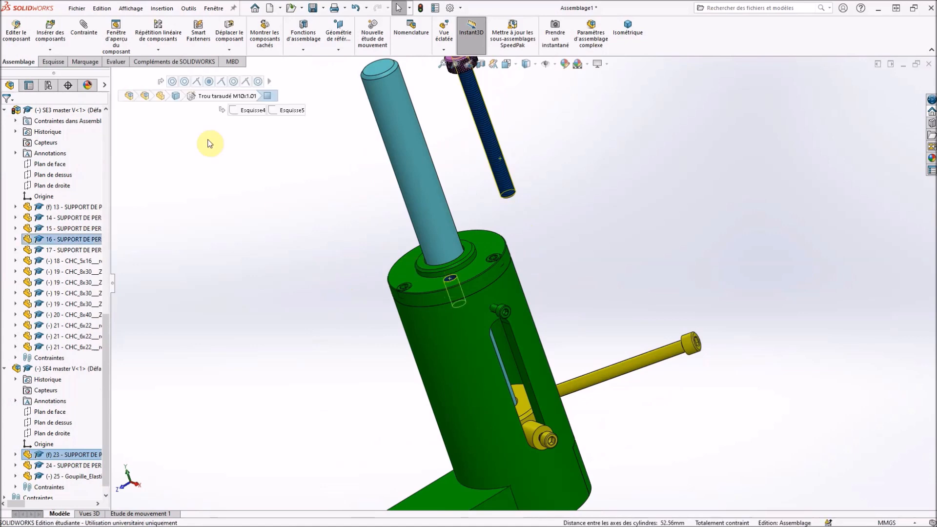
pyautogui.click(87, 29)
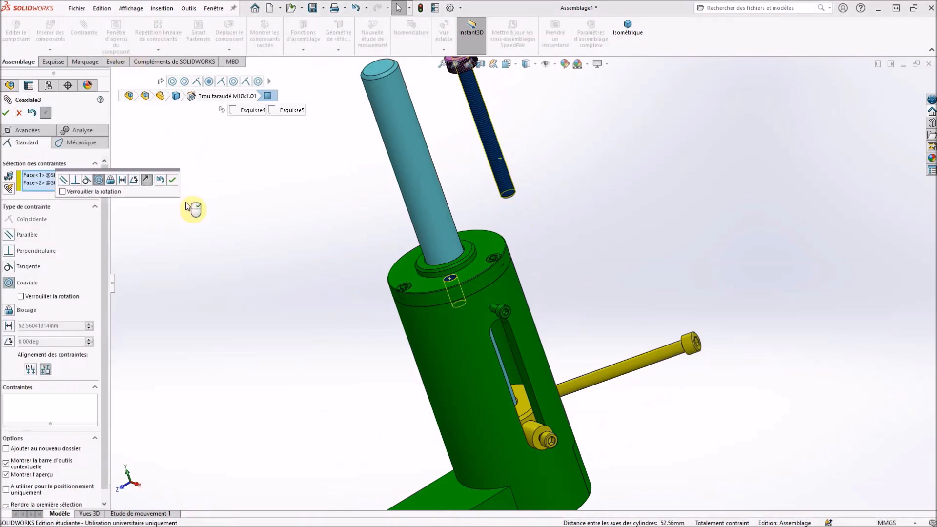
pyautogui.click(7, 114)
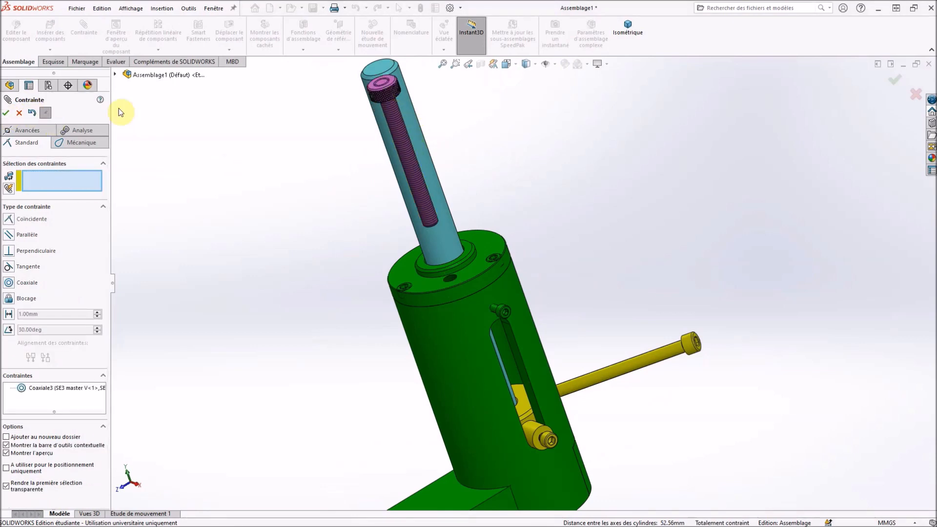
pyautogui.click(6, 114)
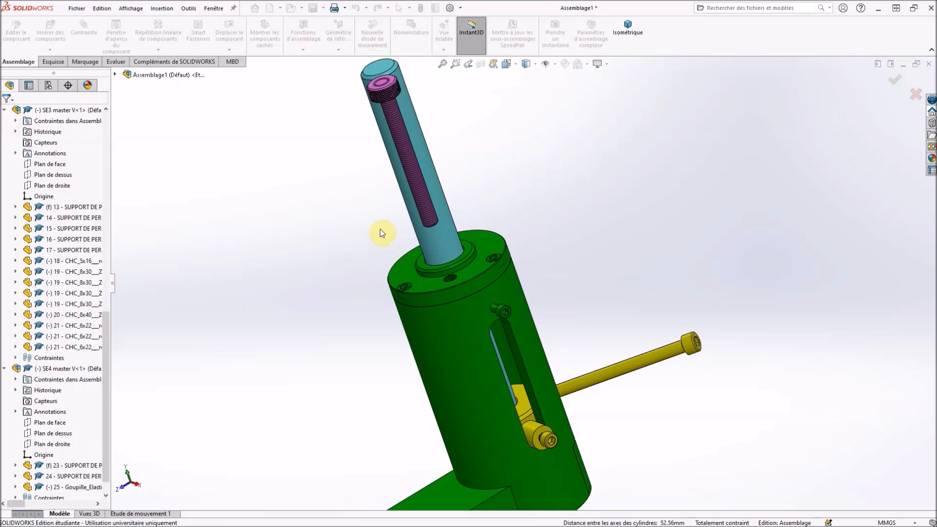
# - Slide SE4 down along its axis until the tip of its threaded rod enters the tapped hole in SE3's cover
pyautogui.moveTo(395, 119); pyautogui.dragTo(437, 268)
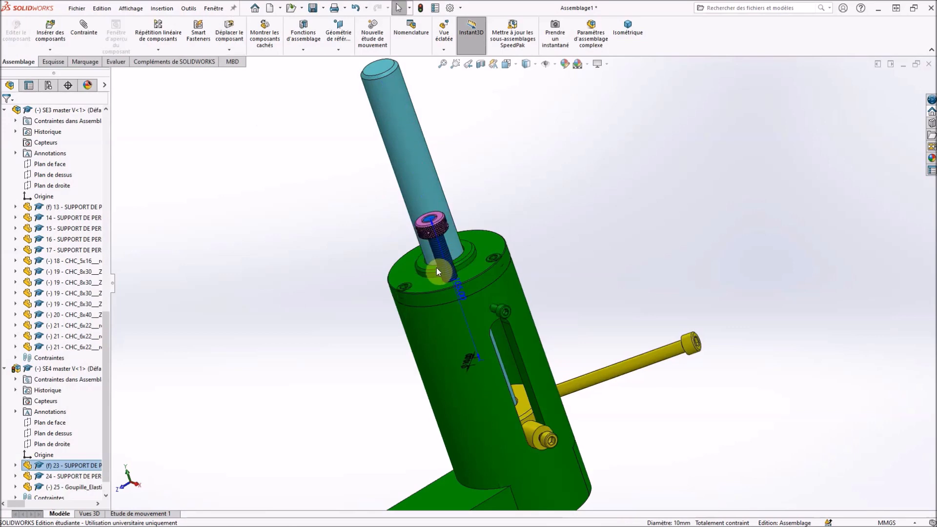
pyautogui.scroll(-2, 436, 267)
pyautogui.click(620, 201)
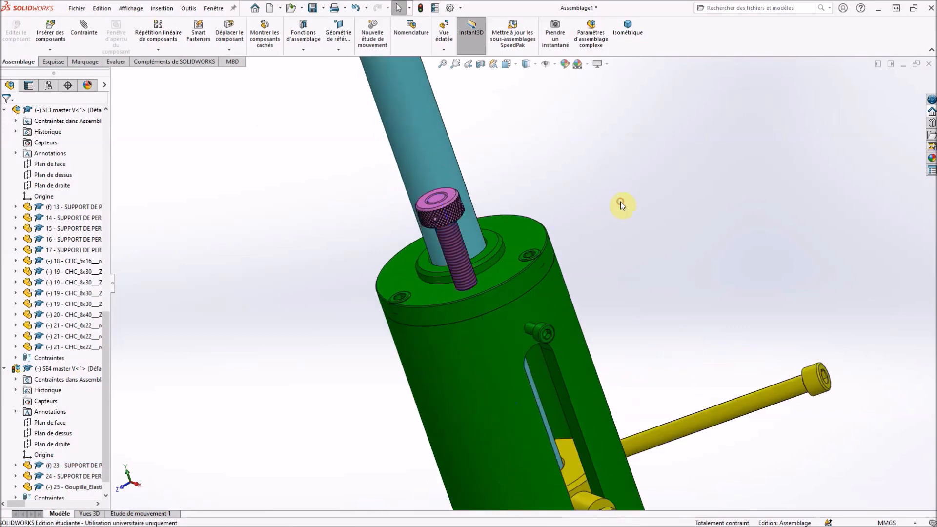
pyautogui.moveTo(618, 203); pyautogui.dragTo(581, 90, button='middle')
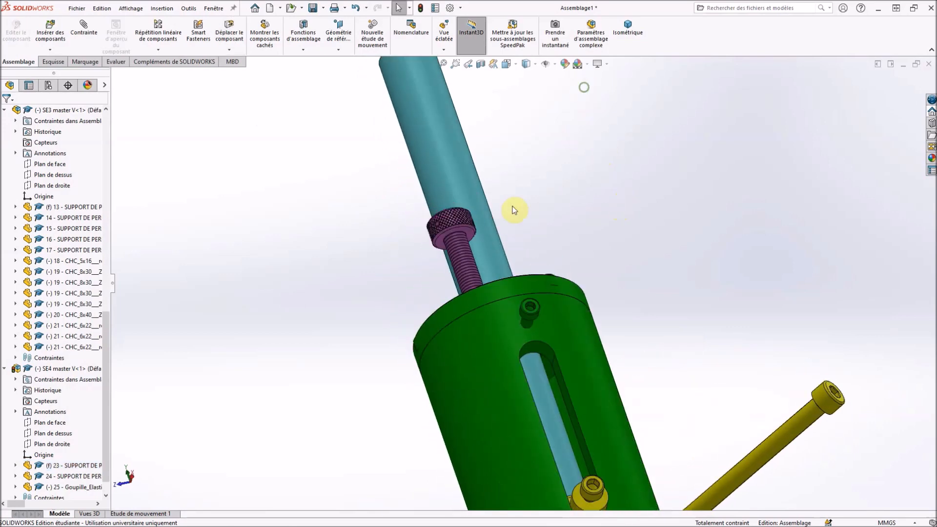
# - Add a 35 mm distance mate between the underside of SE4's knurled knob and the top face of SE3's cover, and close the mate command
pyautogui.click(51, 29)
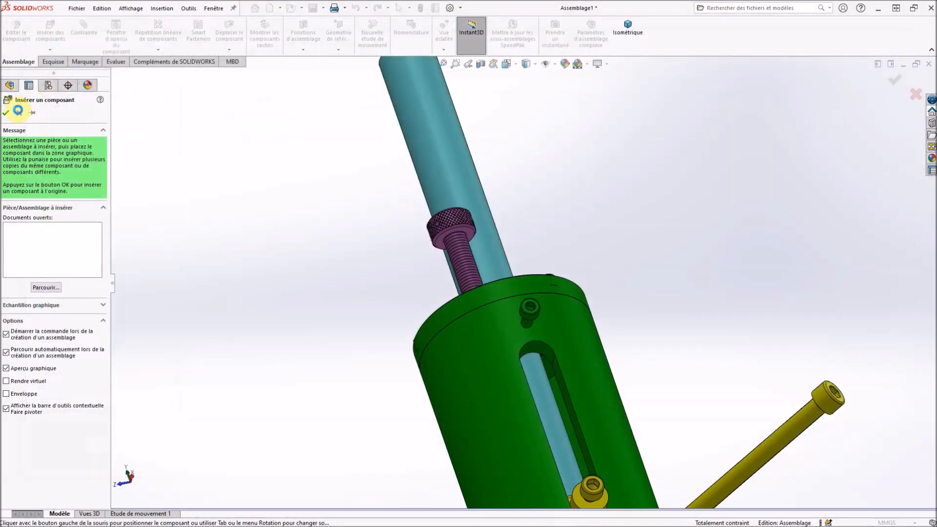
pyautogui.click(20, 113)
pyautogui.click(84, 28)
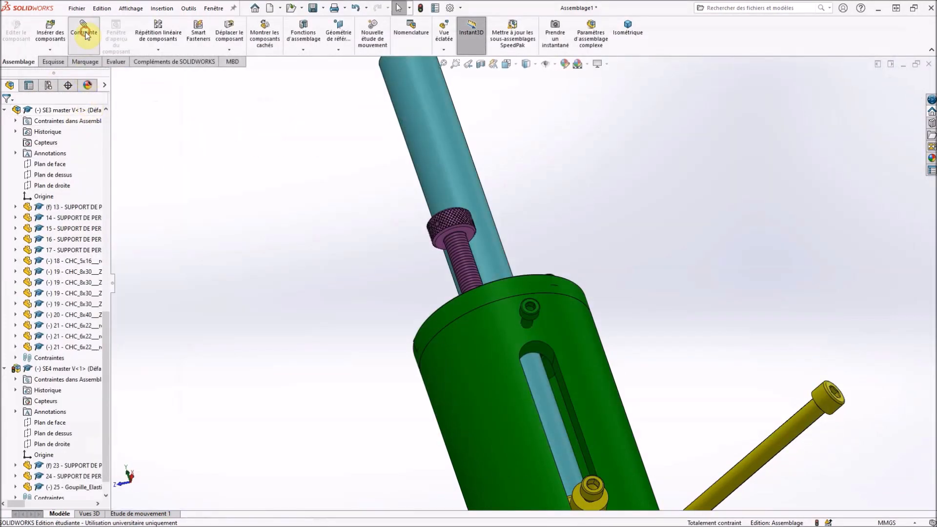
pyautogui.click(470, 234)
pyautogui.moveTo(305, 251); pyautogui.dragTo(439, 305, button='middle')
pyautogui.click(440, 307)
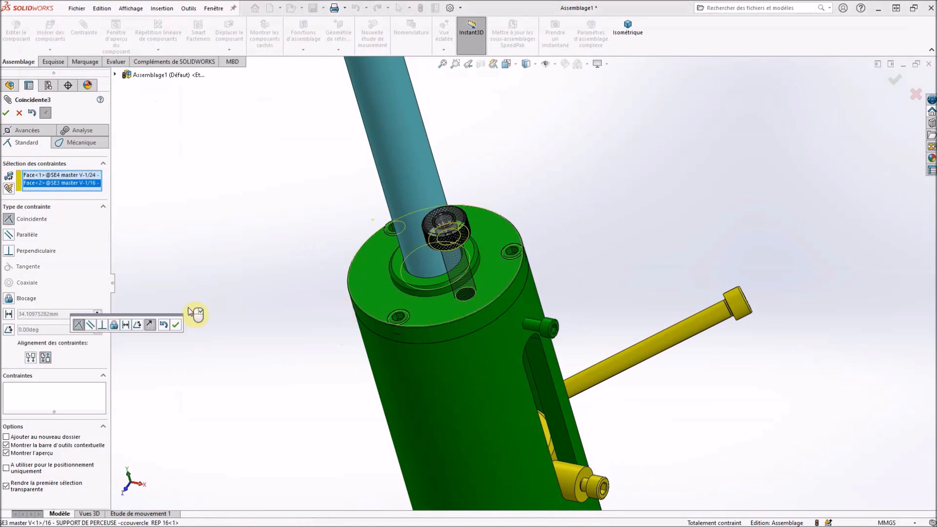
pyautogui.click(8, 314)
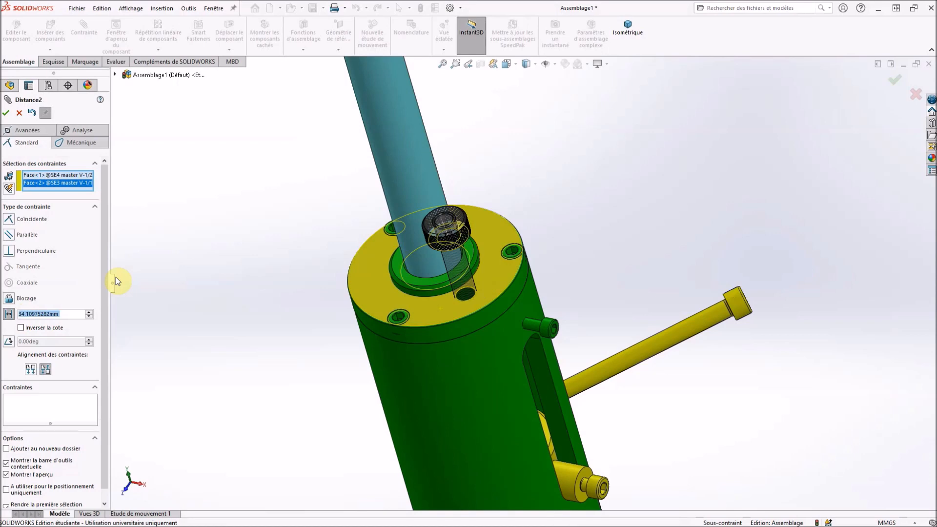
pyautogui.write('35')
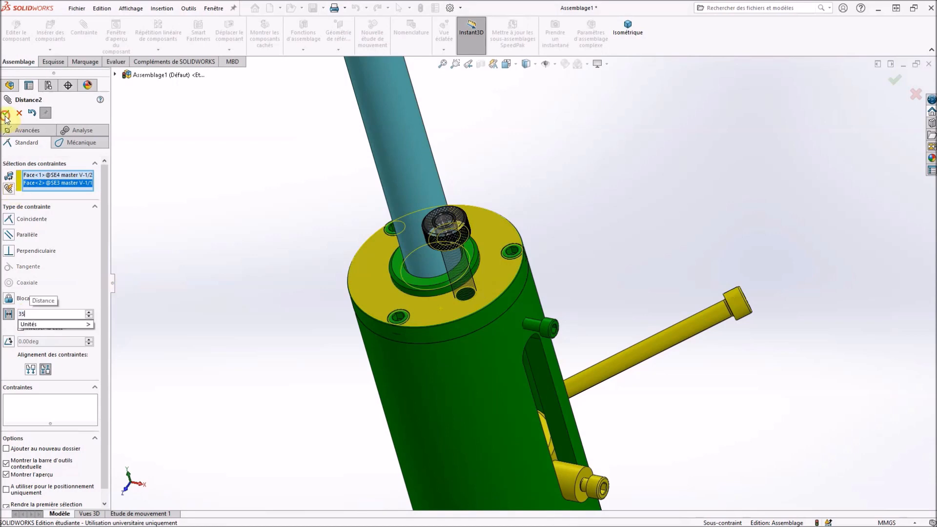
pyautogui.press('Return')
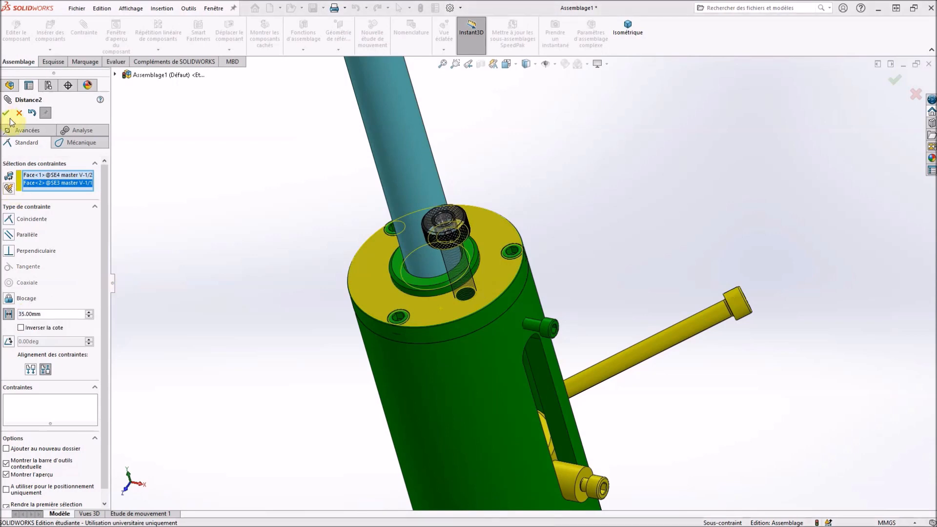
pyautogui.click(6, 113)
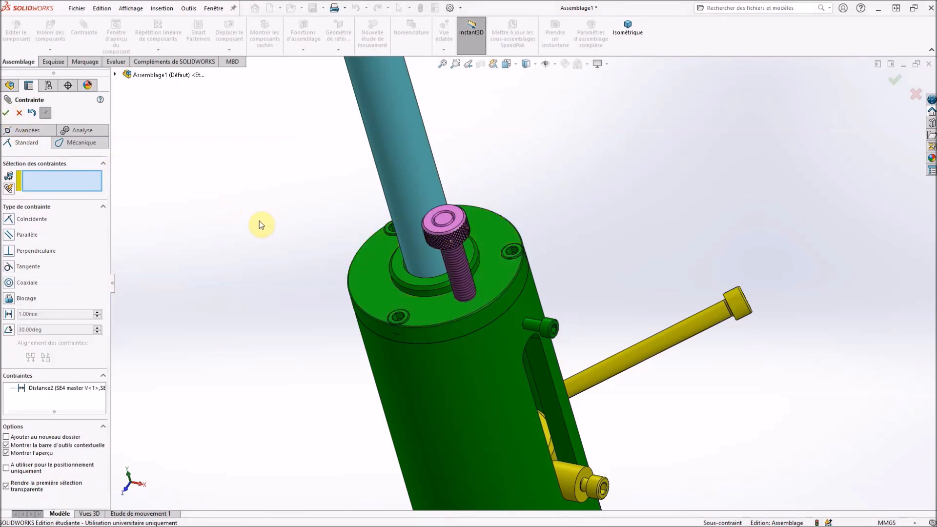
pyautogui.click(18, 115)
# - Examine from several angles how SE4's adjusting screw sits in SE3's cover and relative to the slot
pyautogui.press('f')
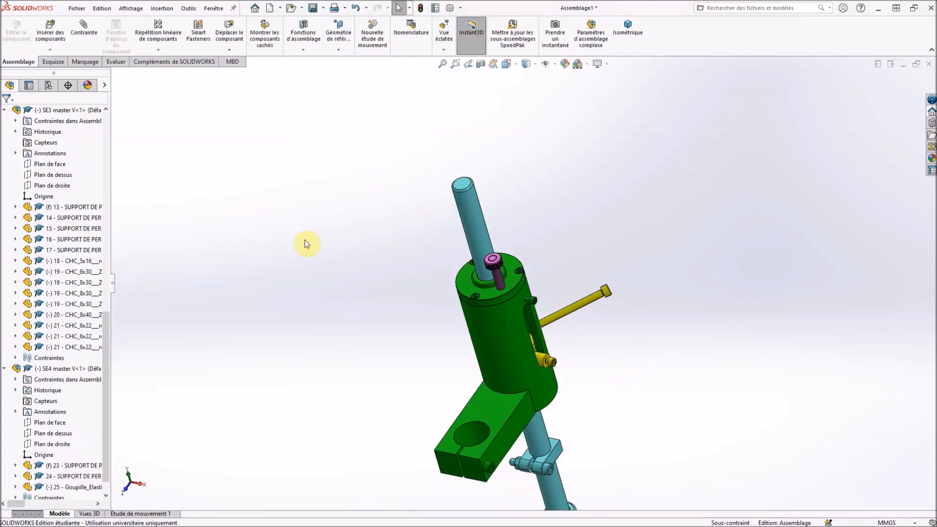
pyautogui.moveTo(304, 239); pyautogui.dragTo(243, 130, button='middle')
pyautogui.scroll(5, 627, 326)
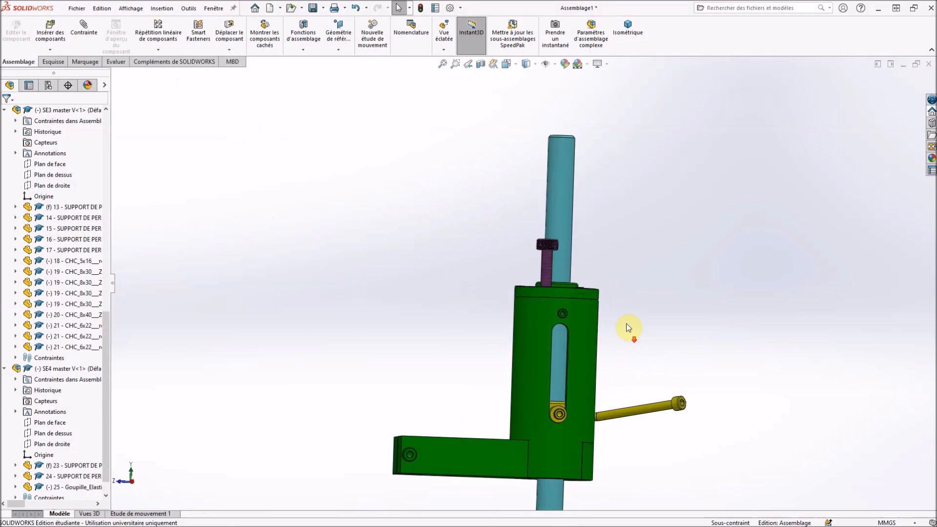
pyautogui.moveTo(611, 324); pyautogui.dragTo(596, 385, button='middle')
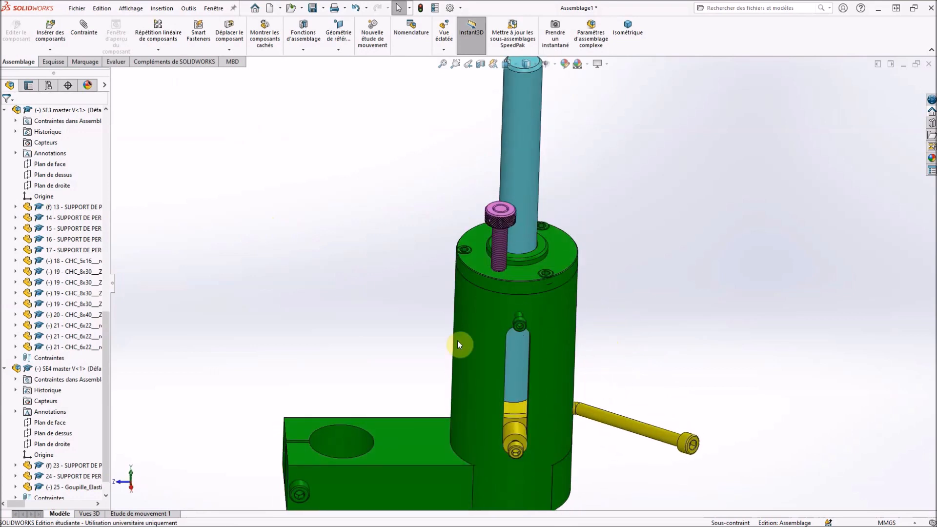
pyautogui.moveTo(435, 337); pyautogui.dragTo(429, 368, button='middle')
pyautogui.scroll(3, 519, 288)
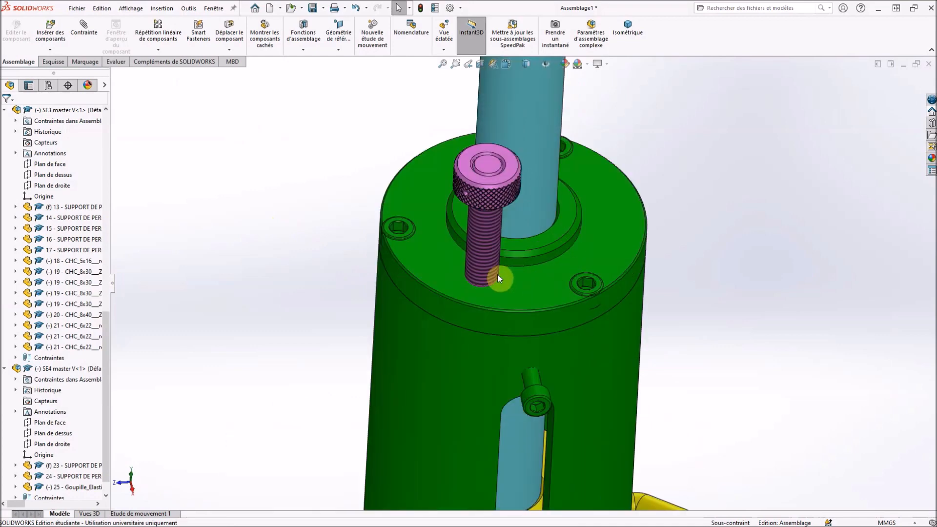
pyautogui.scroll(-5, 467, 293)
pyautogui.moveTo(467, 270); pyautogui.dragTo(450, 197, button='middle')
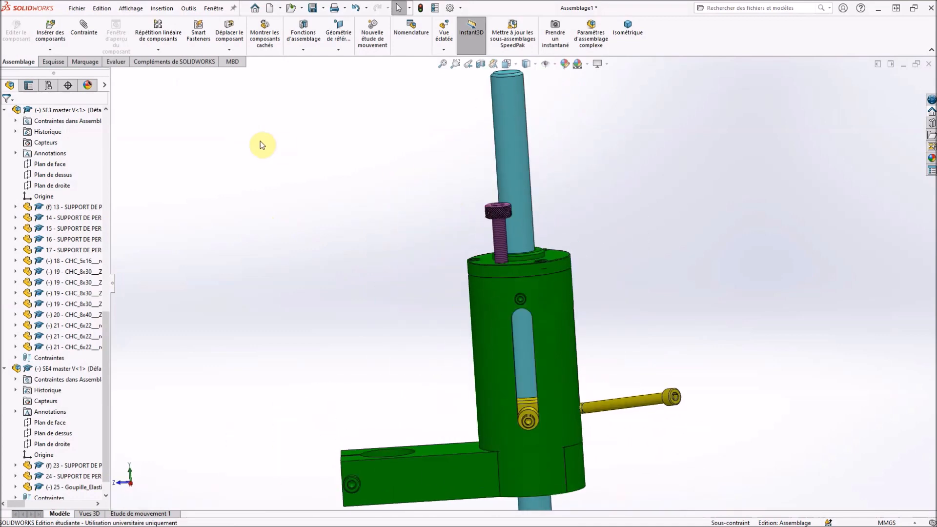
# - Insert SE5 Master V.SLDASM from the SE5 folder and place it beside SE3's body
pyautogui.click(50, 30)
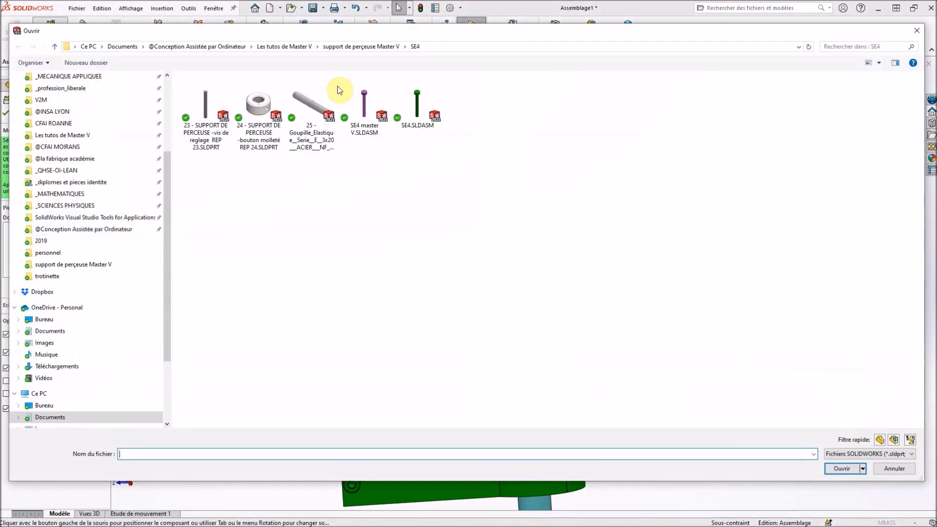
pyautogui.click(378, 47)
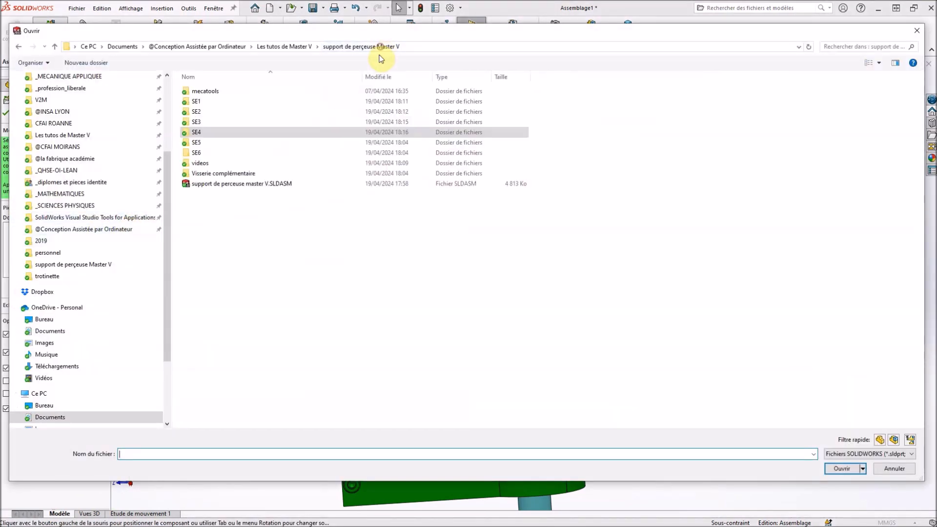
pyautogui.doubleClick(197, 143)
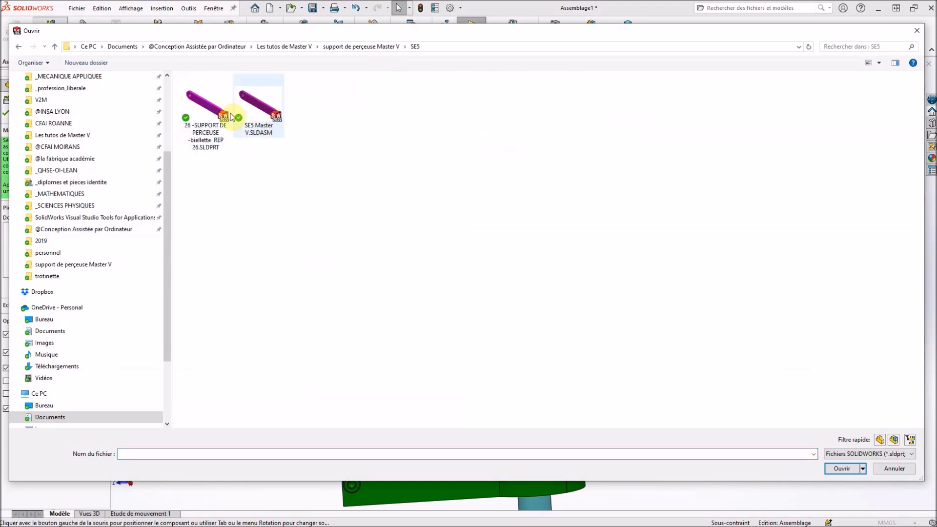
pyautogui.click(255, 111)
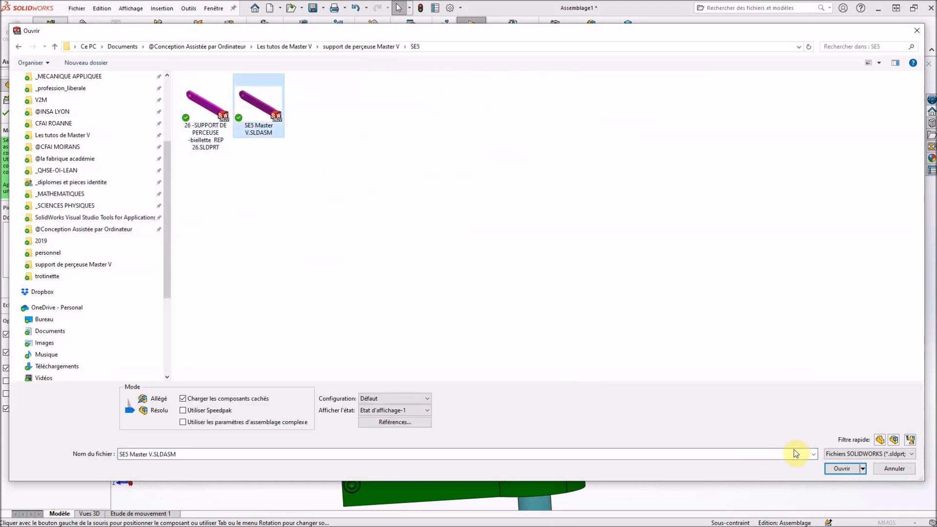
pyautogui.click(842, 469)
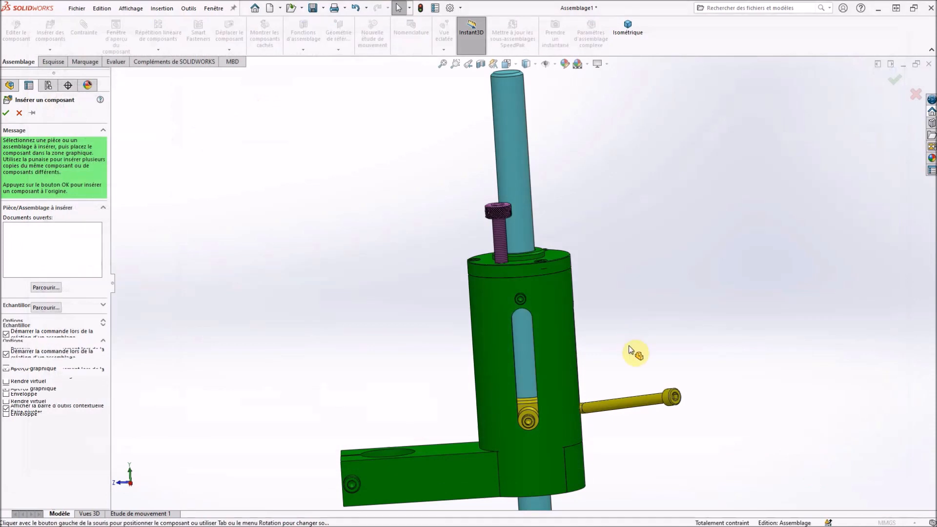
pyautogui.click(400, 294)
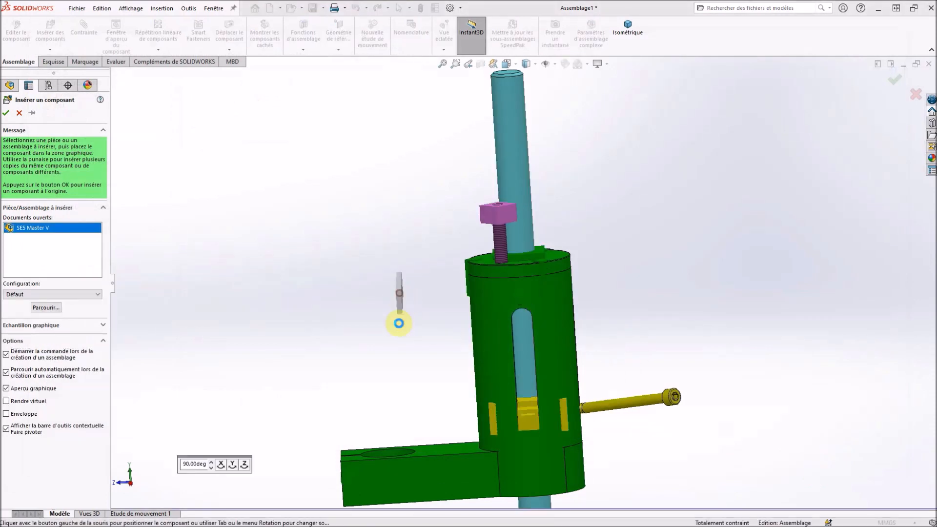
pyautogui.scroll(-3, 429, 322)
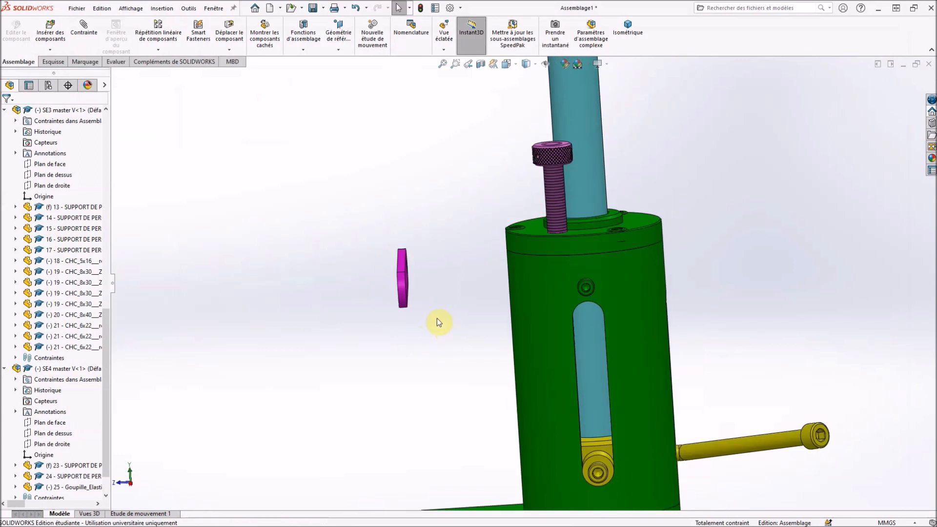
# - Check where the SE5 link mounts in the drill stand drawing PDF in Adobe Acrobat Reader, and return to SOLIDWORKS
pyautogui.moveTo(458, 327); pyautogui.dragTo(501, 319, button='middle')
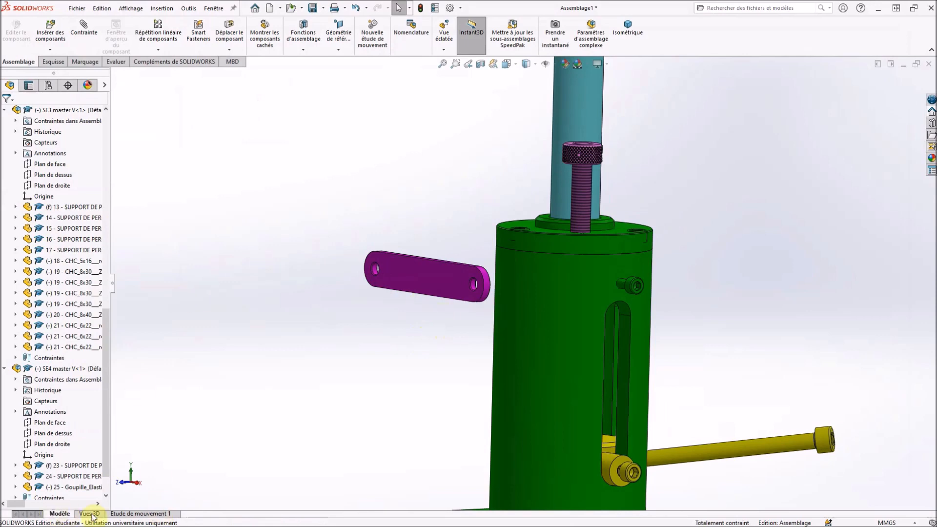
pyautogui.hotkey('alt', 'Tab')
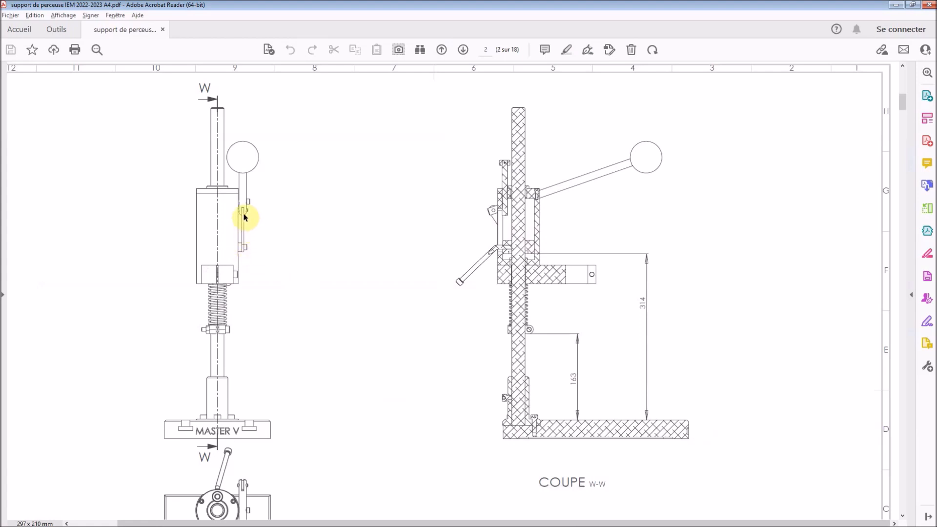
pyautogui.hotkey('alt', 'Tab')
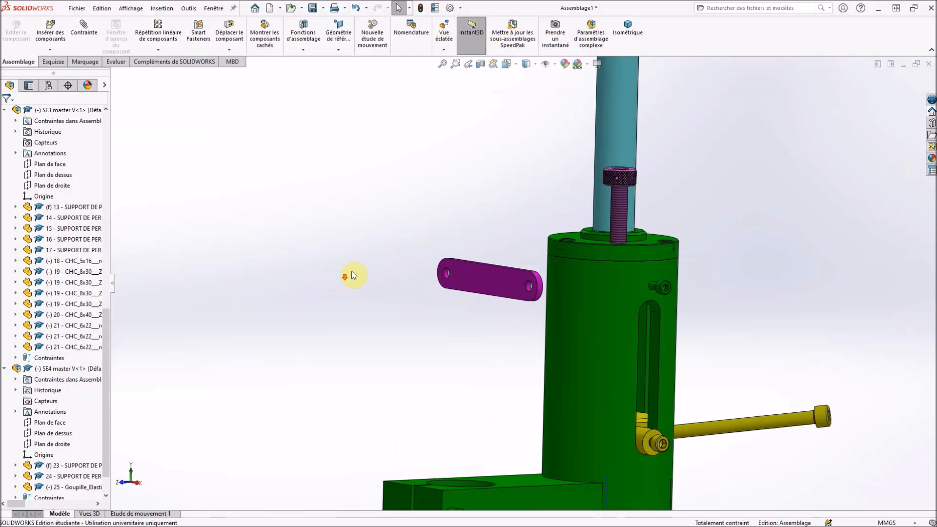
# - Add a concentric mate between one end hole of SE5's link and the shank of SE2's CHC 6x12 screw
pyautogui.scroll(-3, 518, 287)
pyautogui.click(84, 27)
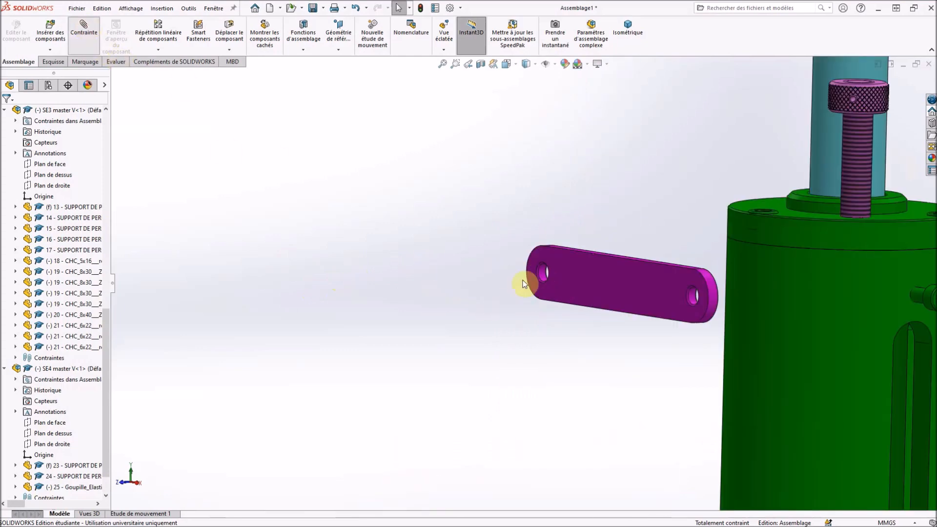
pyautogui.click(543, 274)
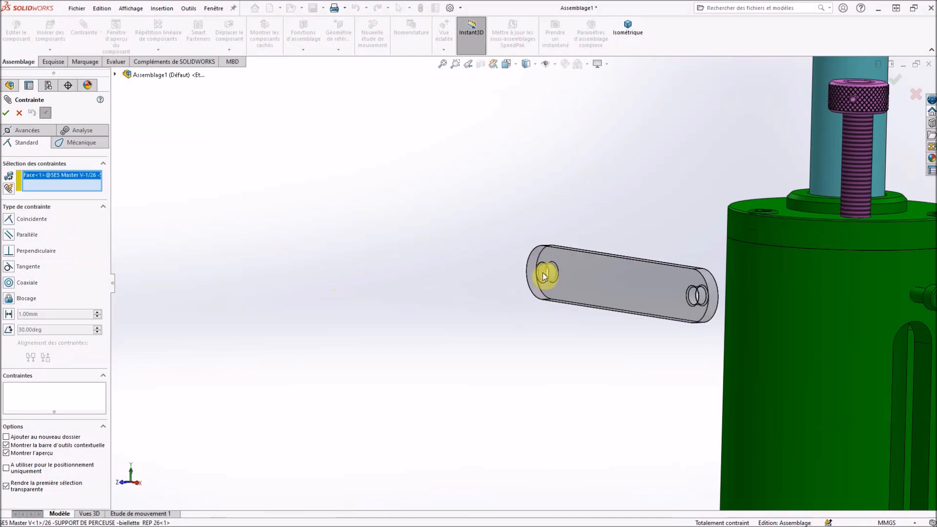
pyautogui.scroll(3, 550, 330)
pyautogui.scroll(-6, 651, 361)
pyautogui.moveTo(690, 441)
pyautogui.mouseDown(button='middle')
pyautogui.moveTo(736, 444)
pyautogui.moveTo(678, 429)
pyautogui.mouseUp(button='middle')
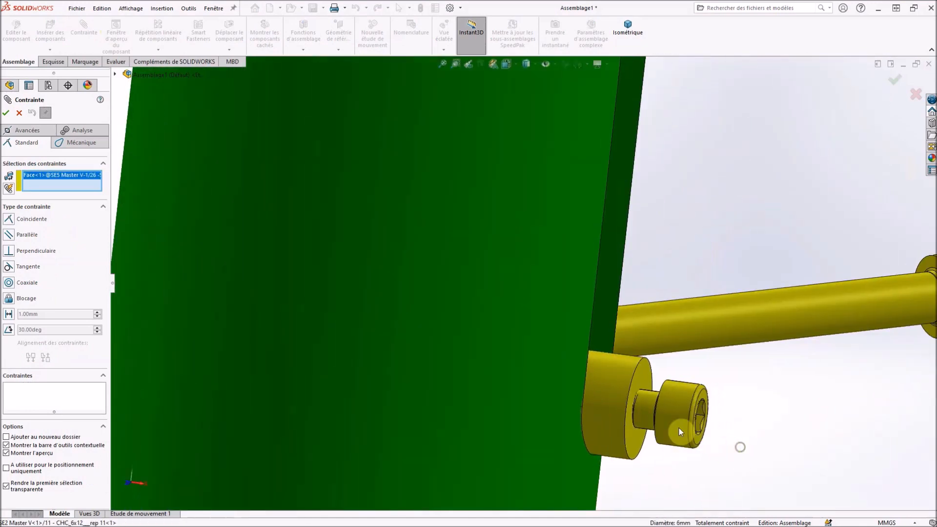
pyautogui.click(649, 408)
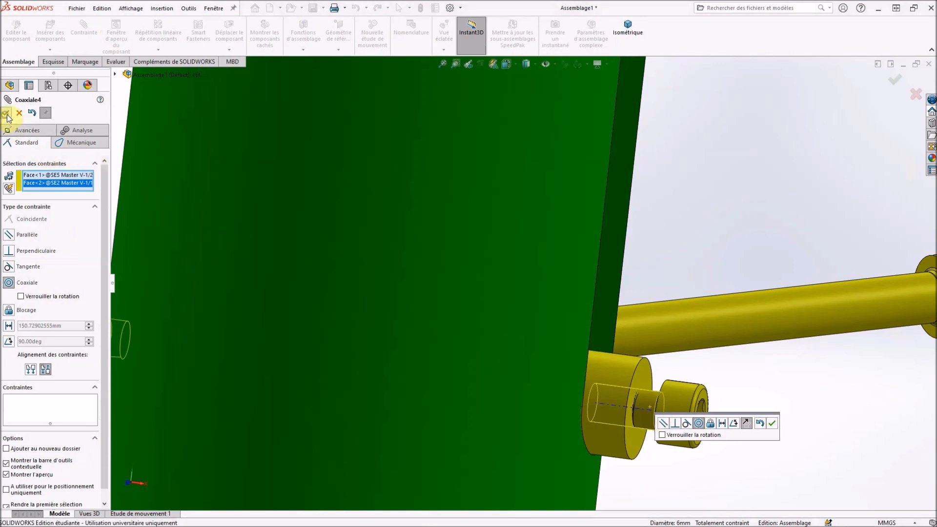
# - Mate the flat face of SE5's link coincident with the end face of SE2's guide pin, and close the mate command
pyautogui.click(645, 373)
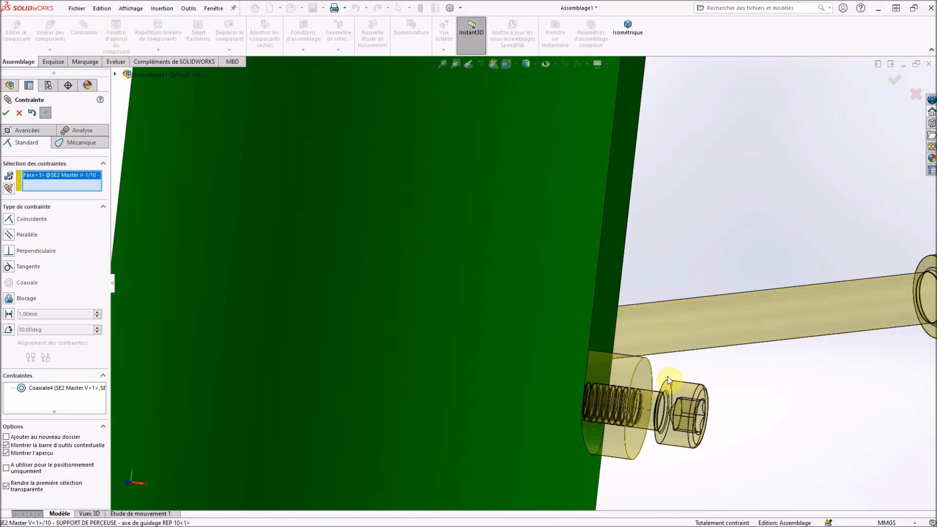
pyautogui.scroll(-5, 697, 351)
pyautogui.moveTo(270, 370); pyautogui.dragTo(348, 378, button='middle')
pyautogui.moveTo(200, 306); pyautogui.dragTo(159, 300)
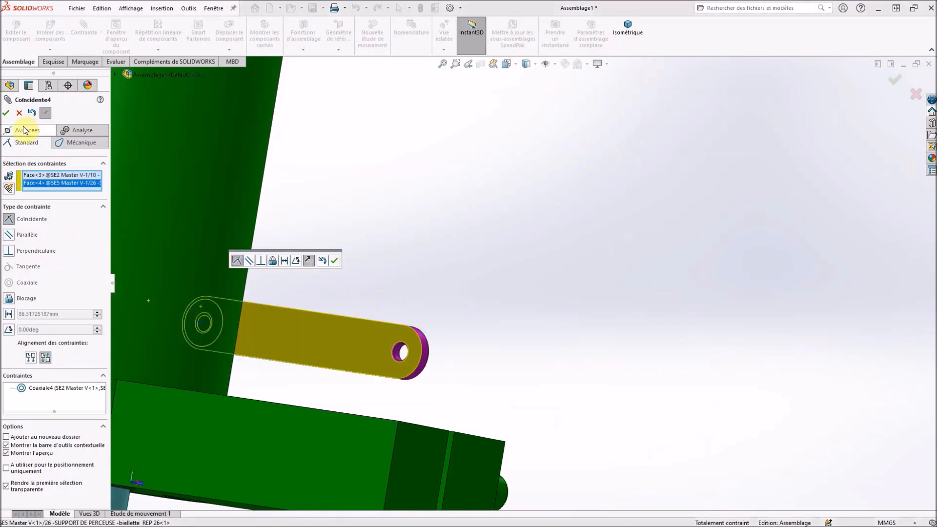
pyautogui.click(6, 113)
pyautogui.scroll(4, 472, 304)
pyautogui.moveTo(484, 306); pyautogui.dragTo(390, 302, button='middle')
pyautogui.scroll(-10, 472, 297)
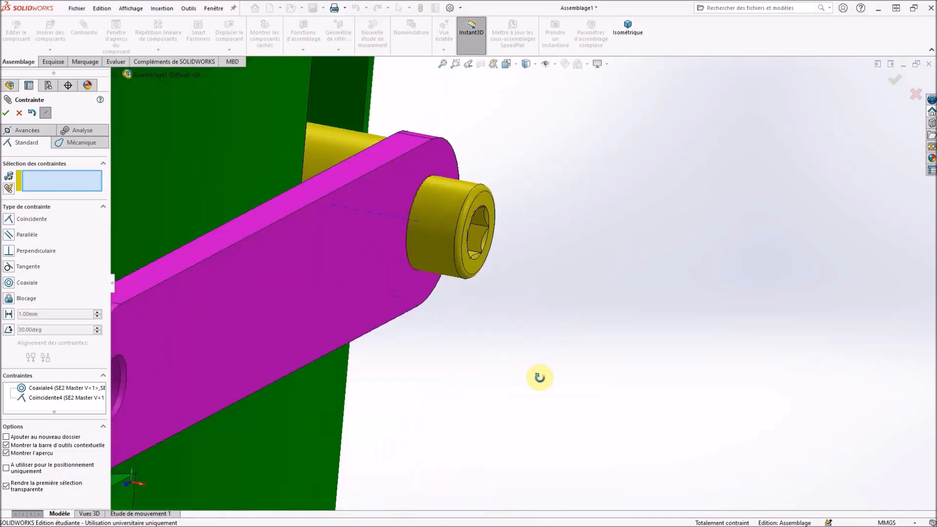
pyautogui.moveTo(540, 377); pyautogui.dragTo(538, 383, button='middle')
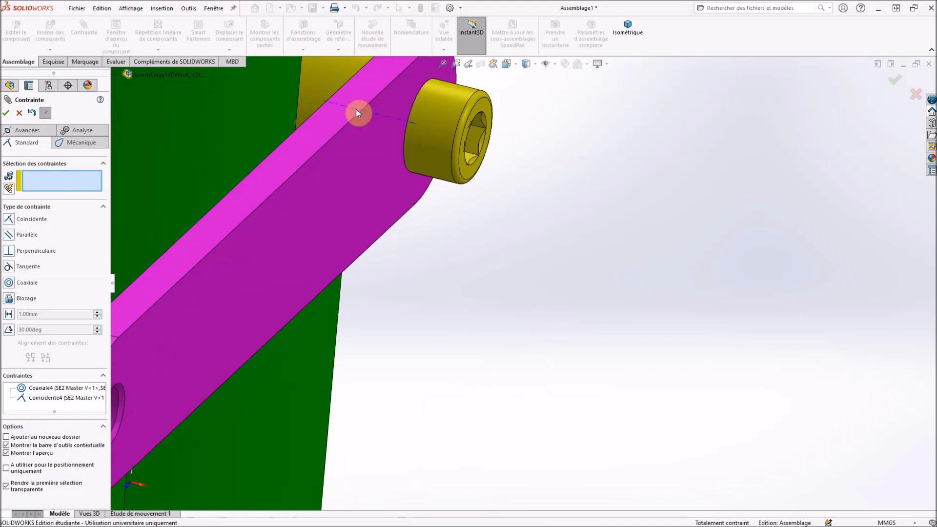
pyautogui.click(6, 112)
# - Swing SE5's link around its screw until its free end points obliquely upward beside SE3's slot
pyautogui.scroll(5, 329, 219)
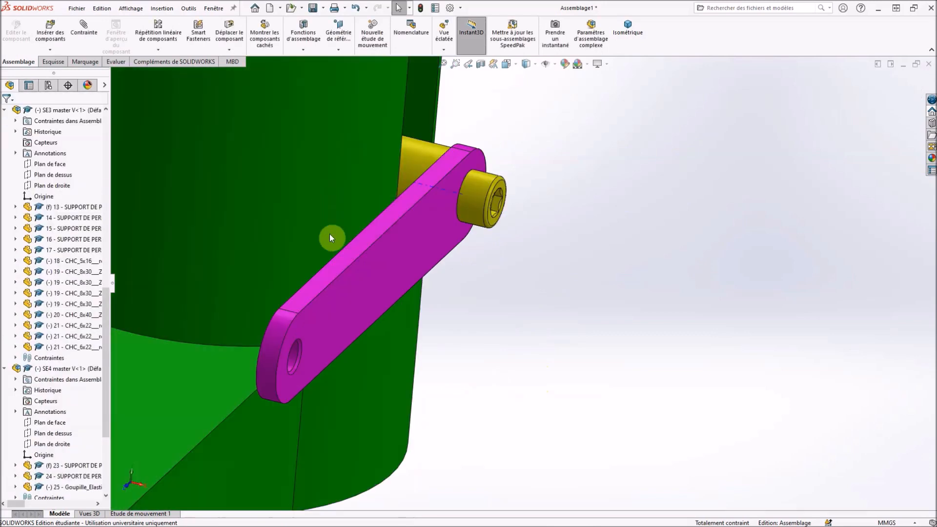
pyautogui.moveTo(336, 315); pyautogui.dragTo(619, 4)
pyautogui.click(563, 128)
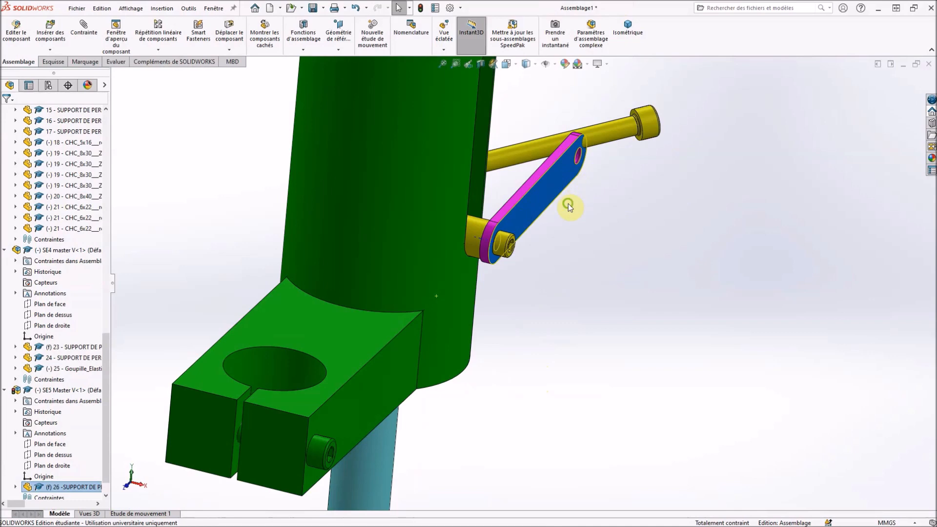
pyautogui.moveTo(569, 206); pyautogui.dragTo(562, 184, button='middle')
pyautogui.moveTo(561, 180); pyautogui.dragTo(520, 171)
pyautogui.scroll(5, 519, 171)
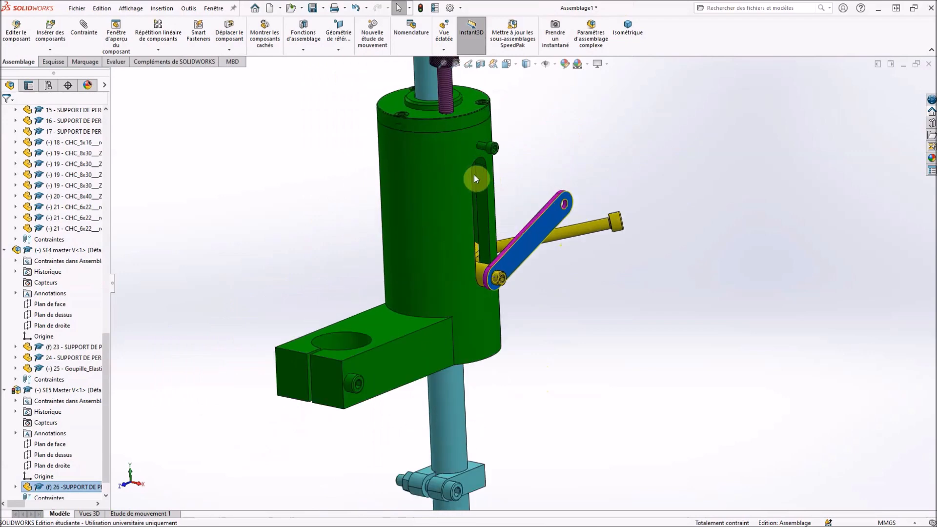
# - Insert SE6 master V.SLDASM from the SE6 folder and place the lever across SE3's body
pyautogui.click(51, 32)
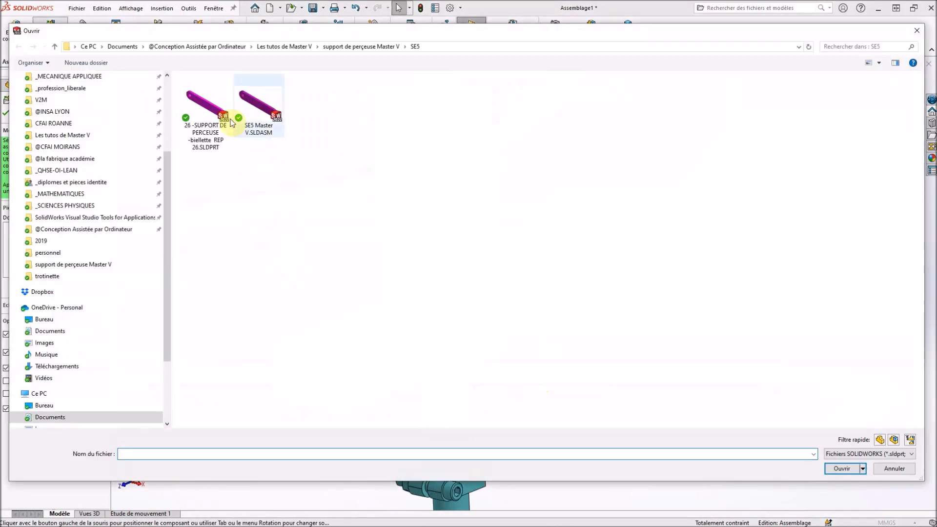
pyautogui.click(358, 47)
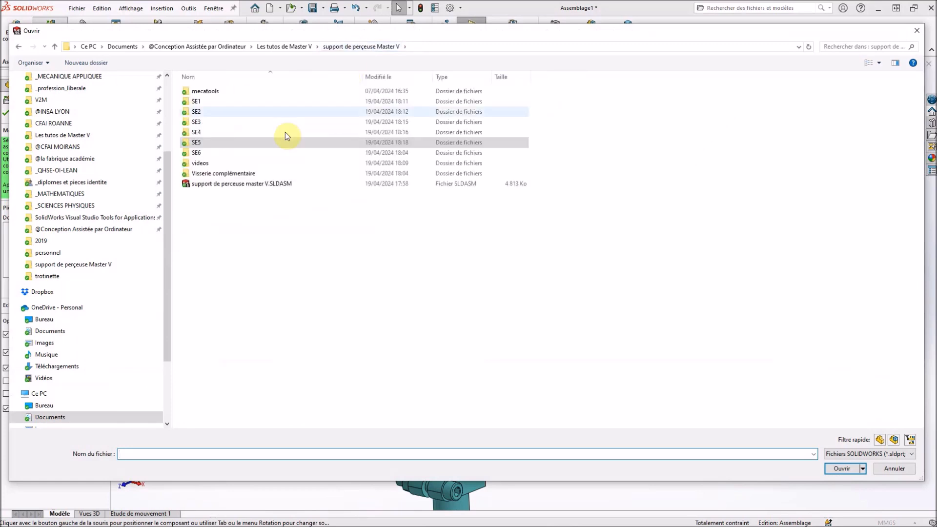
pyautogui.doubleClick(205, 153)
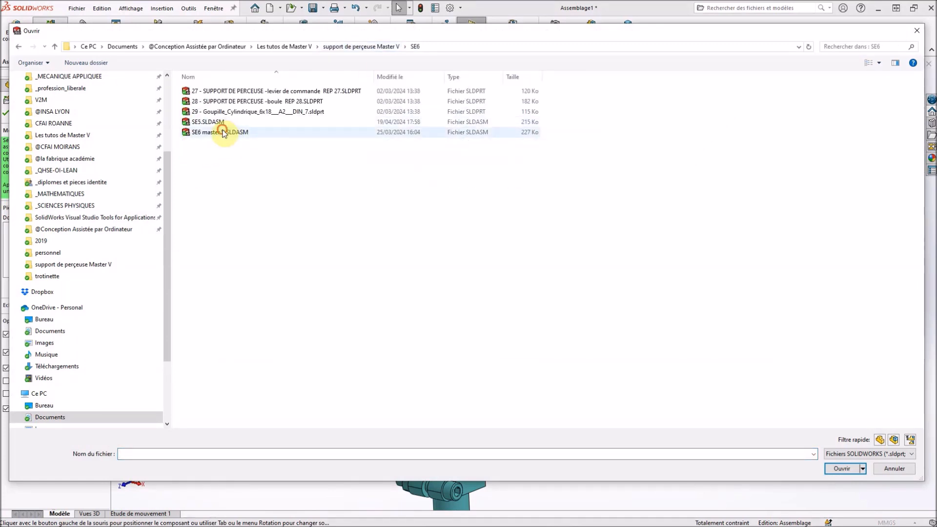
pyautogui.click(223, 133)
pyautogui.click(841, 469)
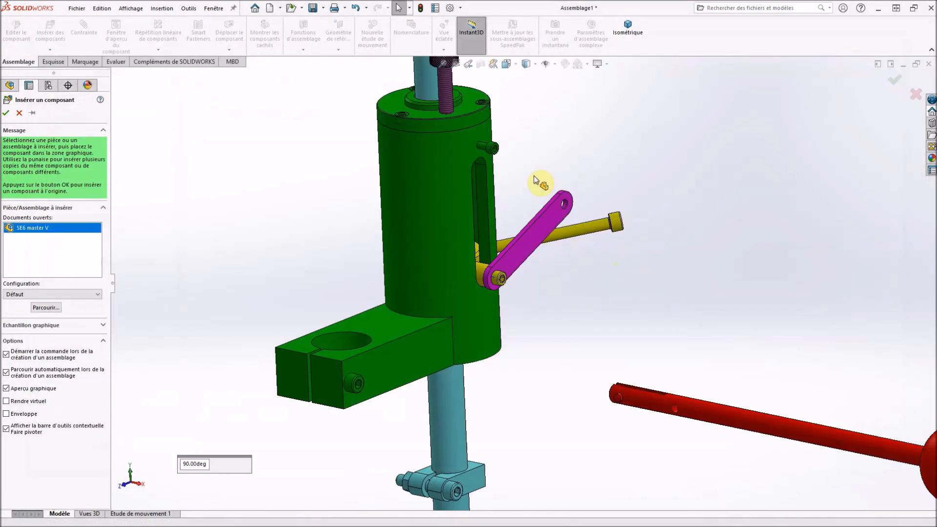
pyautogui.click(366, 202)
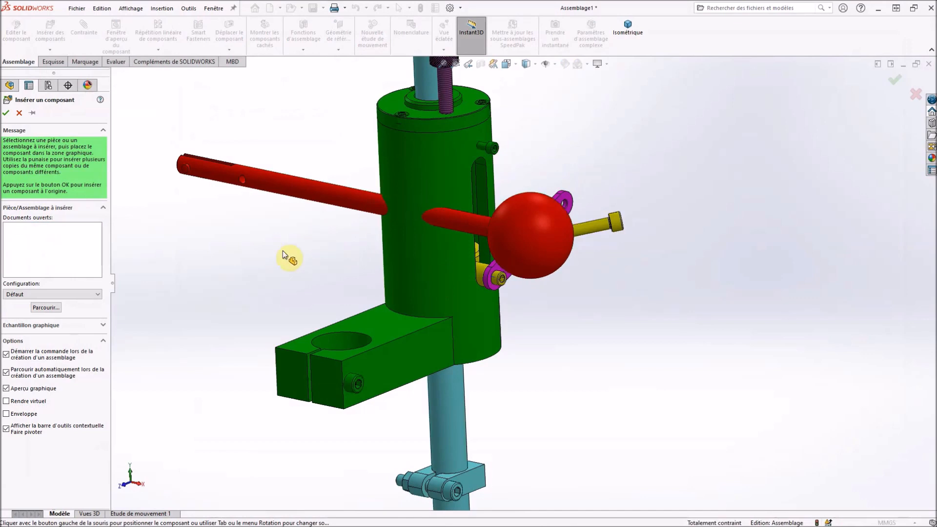
# - Add a concentric mate between the cross hole in SE6's lever and the shank of SE3's CHC 5x16 screw, and close the mate command
pyautogui.scroll(-5, 217, 201)
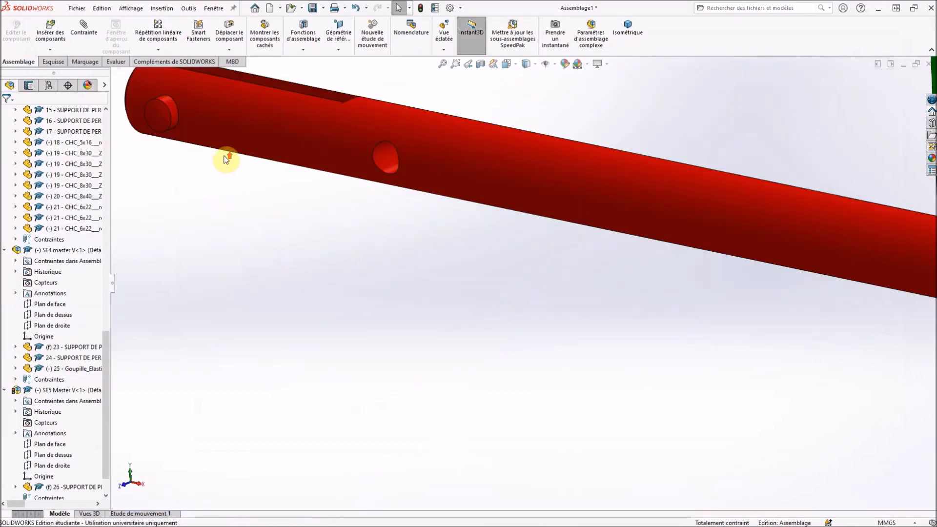
pyautogui.scroll(3, 225, 157)
pyautogui.moveTo(389, 128)
pyautogui.mouseDown(button='middle')
pyautogui.moveTo(366, 127)
pyautogui.moveTo(378, 137)
pyautogui.mouseUp(button='middle')
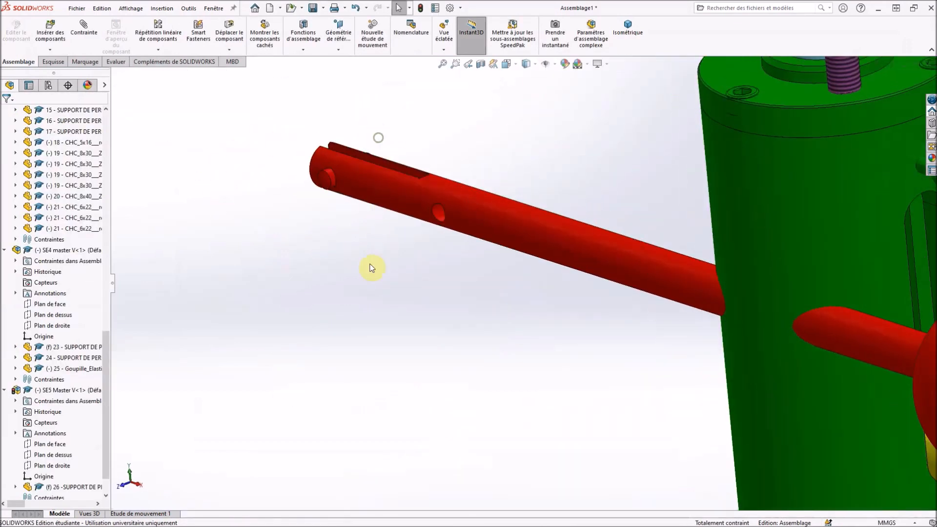
pyautogui.click(82, 28)
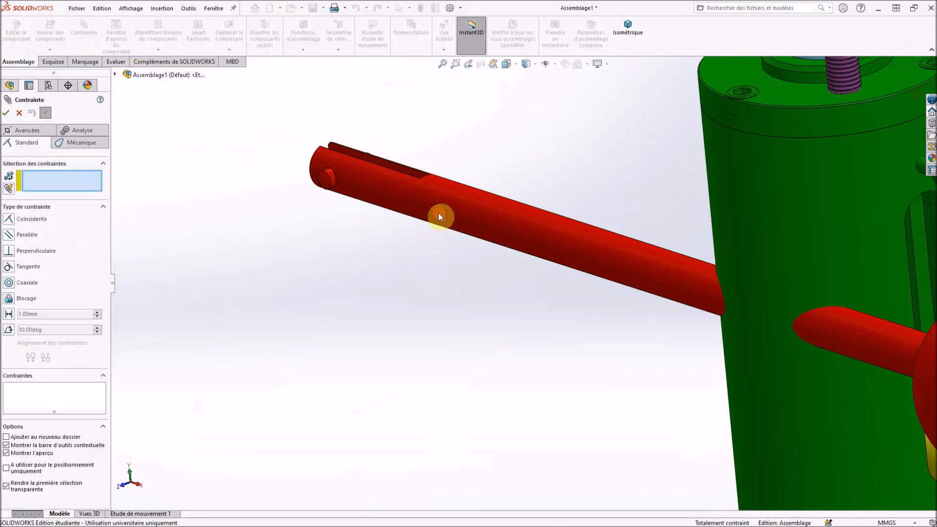
pyautogui.click(438, 213)
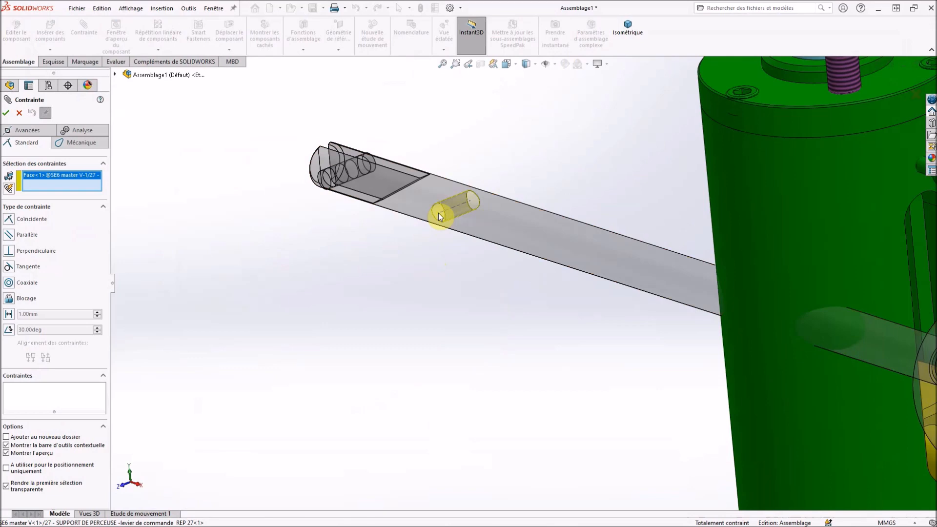
pyautogui.scroll(3, 630, 190)
pyautogui.scroll(-7, 794, 207)
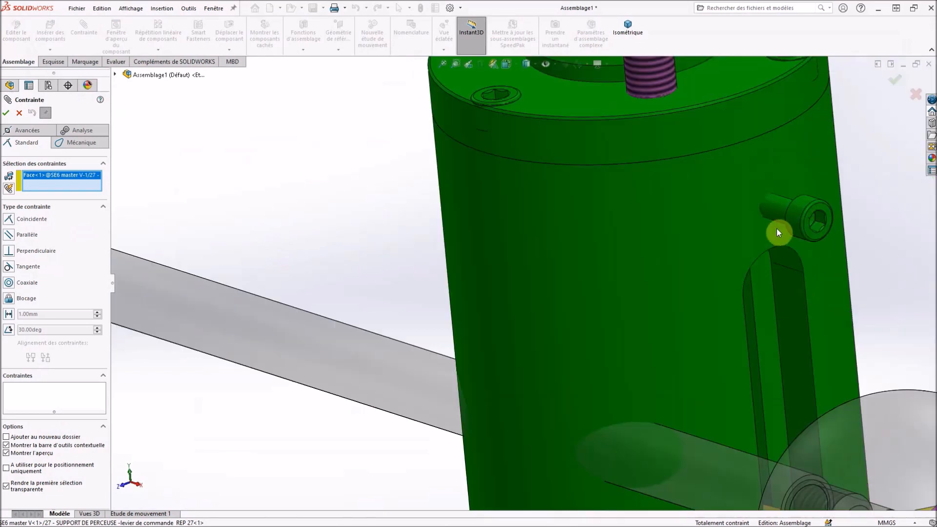
pyautogui.click(744, 208)
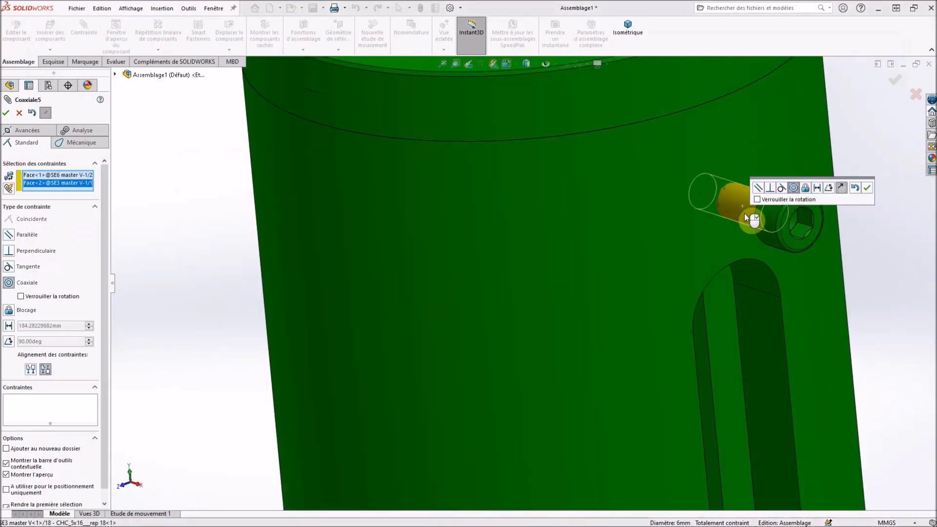
pyautogui.click(7, 114)
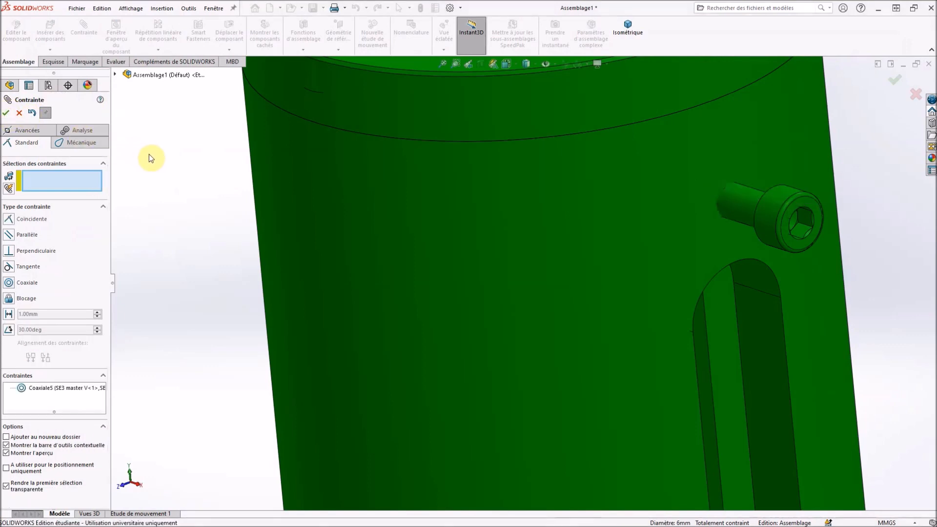
pyautogui.scroll(5, 156, 191)
pyautogui.scroll(2, 155, 204)
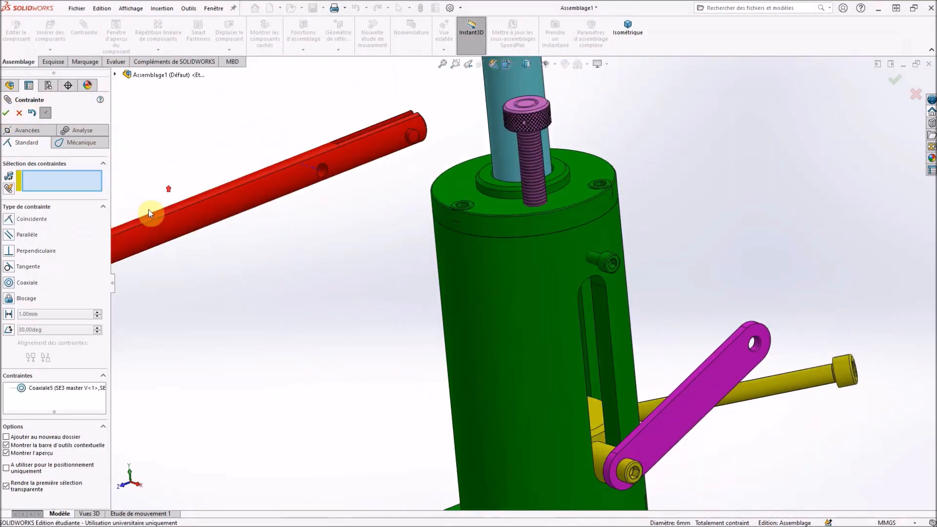
pyautogui.click(7, 114)
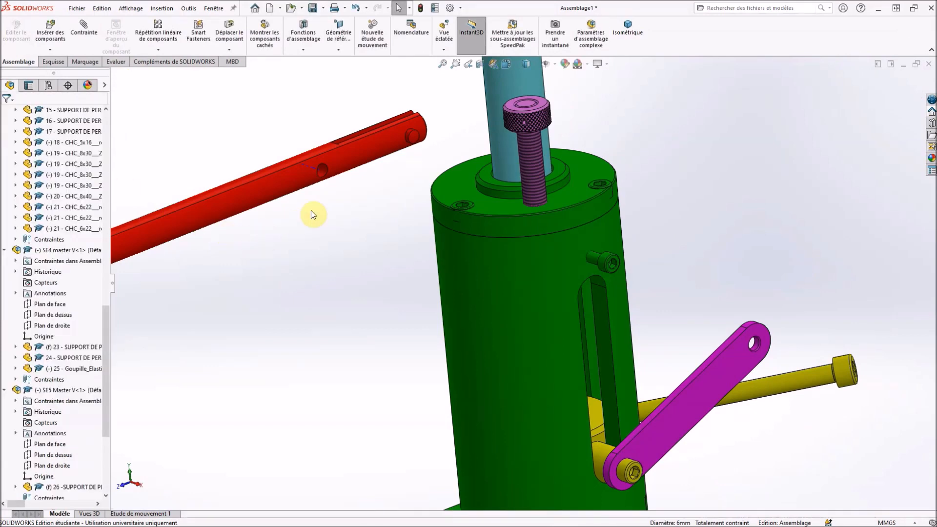
# - Add a concentric mate between the cylindrical pin at the slotted end of SE6's lever and the free hole of SE5's link
pyautogui.moveTo(312, 214); pyautogui.dragTo(327, 215, button='middle')
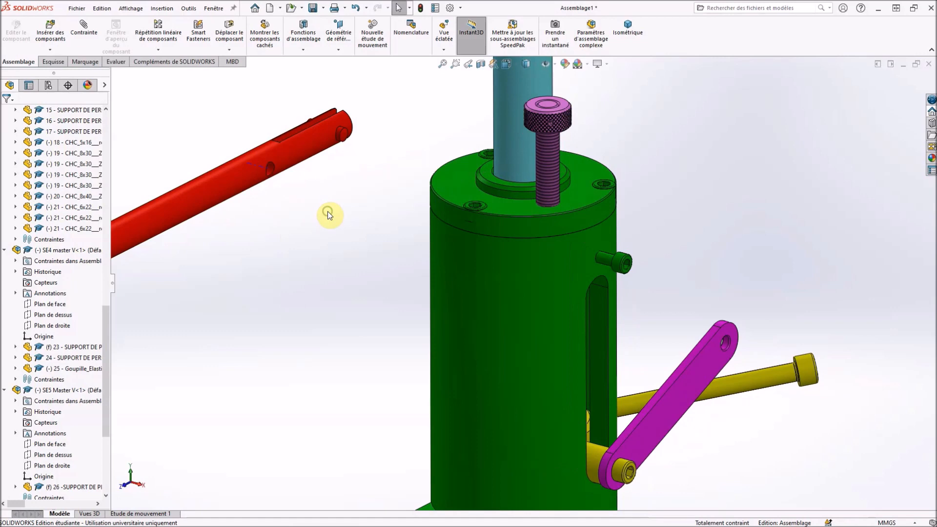
pyautogui.moveTo(341, 167)
pyautogui.mouseDown(button='middle')
pyautogui.moveTo(351, 163)
pyautogui.moveTo(363, 185)
pyautogui.moveTo(355, 170)
pyautogui.mouseUp(button='middle')
pyautogui.scroll(5, 316, 132)
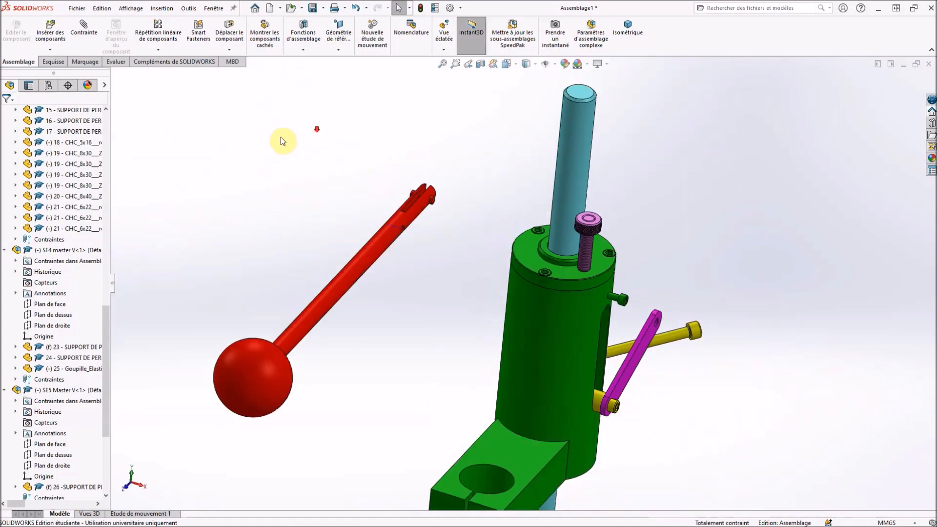
pyautogui.scroll(-4, 281, 137)
pyautogui.click(97, 33)
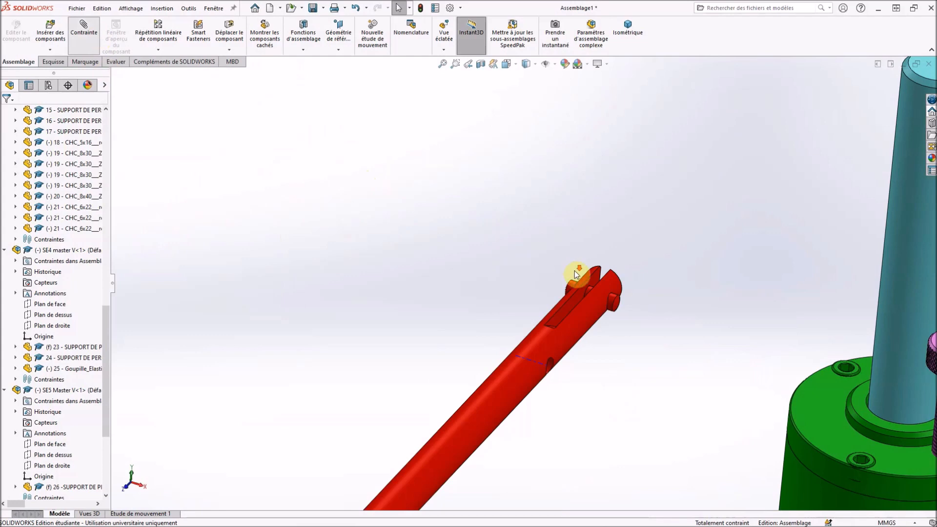
pyautogui.scroll(-3, 576, 280)
pyautogui.click(604, 319)
pyautogui.scroll(2, 614, 287)
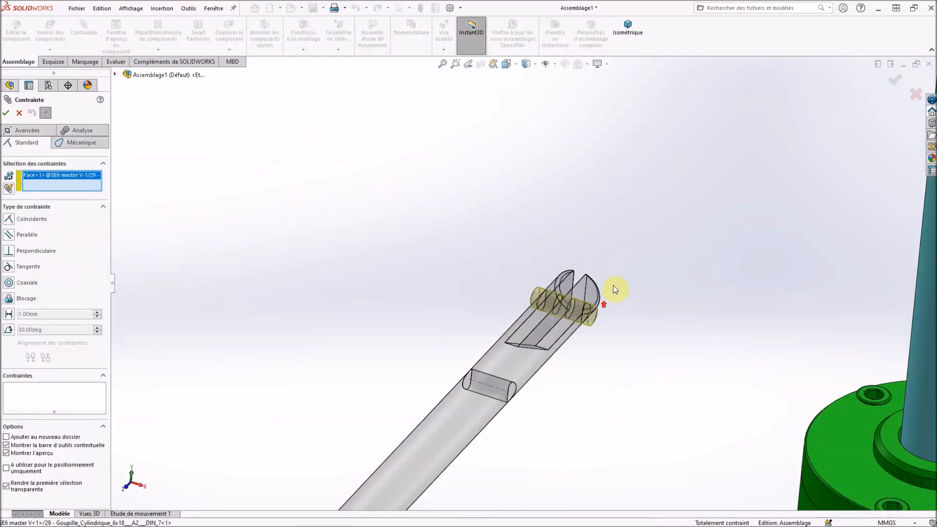
pyautogui.scroll(3, 683, 286)
pyautogui.scroll(-8, 712, 357)
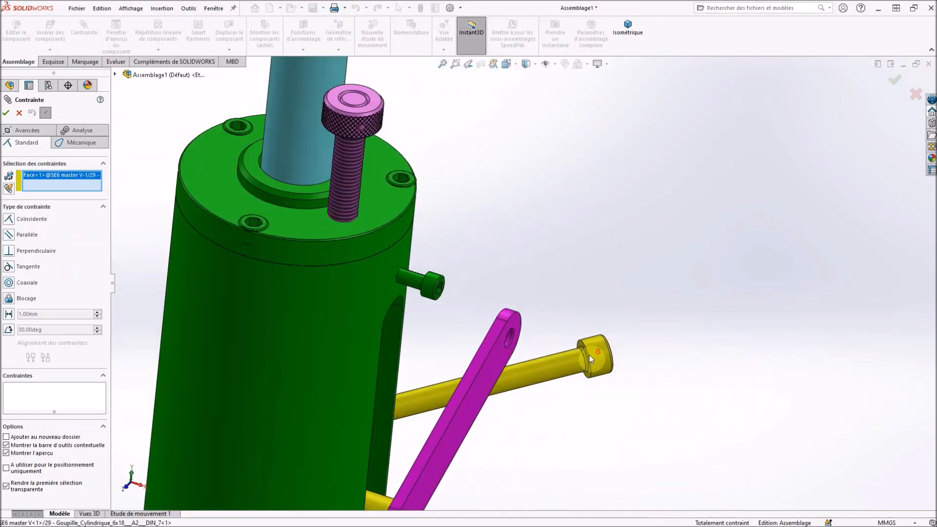
pyautogui.scroll(-3, 590, 356)
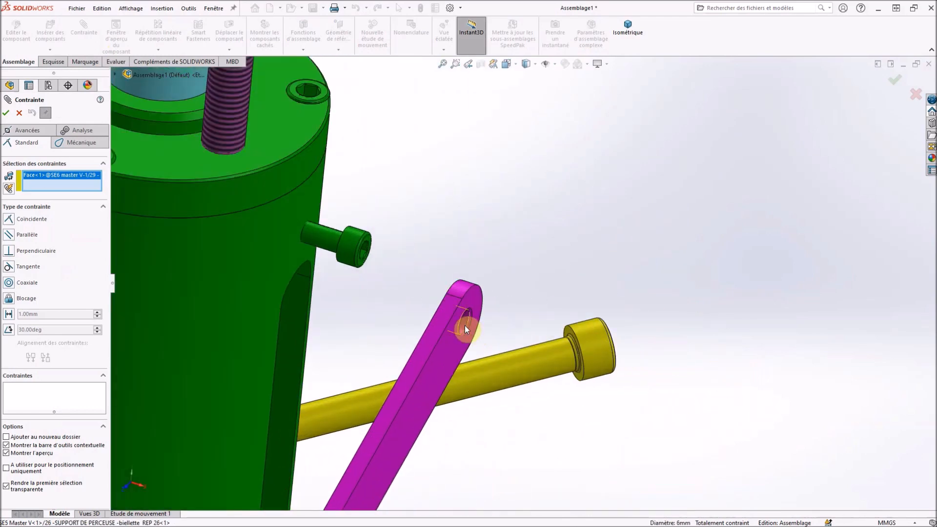
pyautogui.click(465, 325)
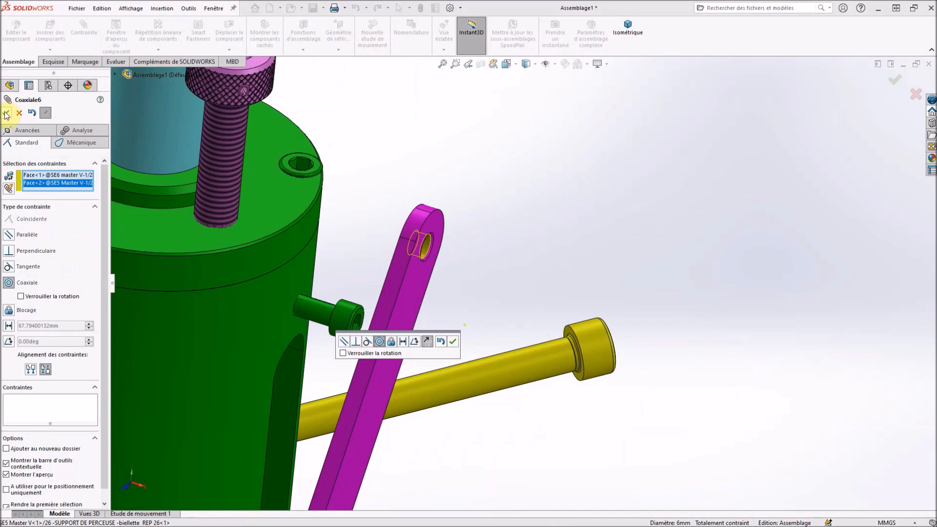
pyautogui.click(6, 113)
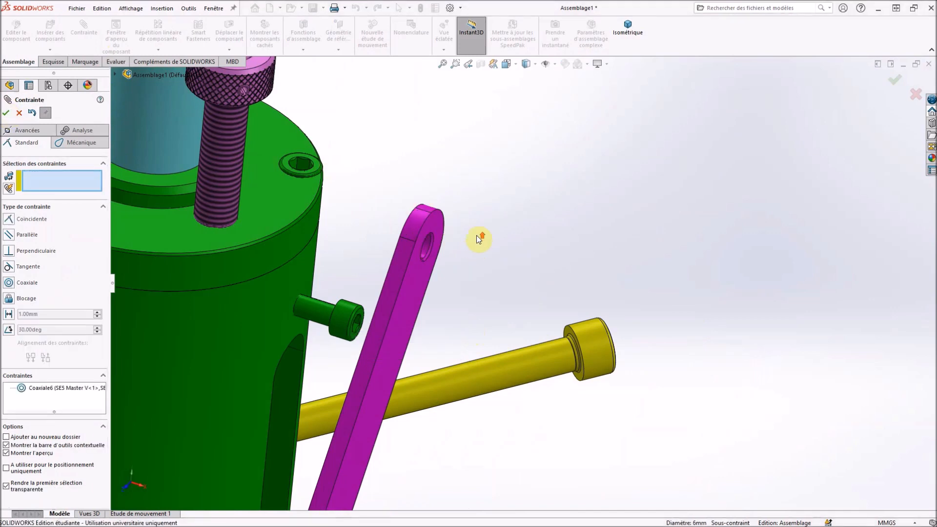
# - Add a coincident mate between the flat side face of SE5's link and the inner slot face of SE6's lever
pyautogui.scroll(3, 477, 236)
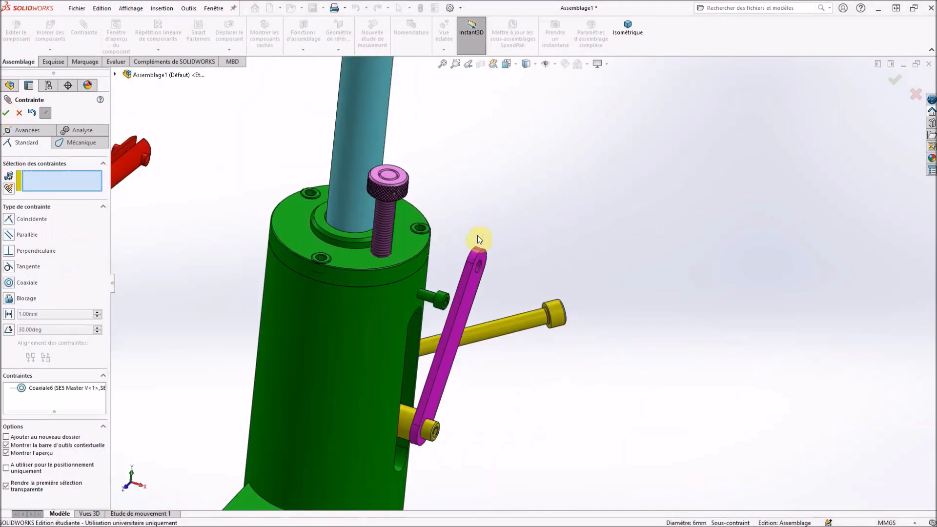
pyautogui.click(473, 283)
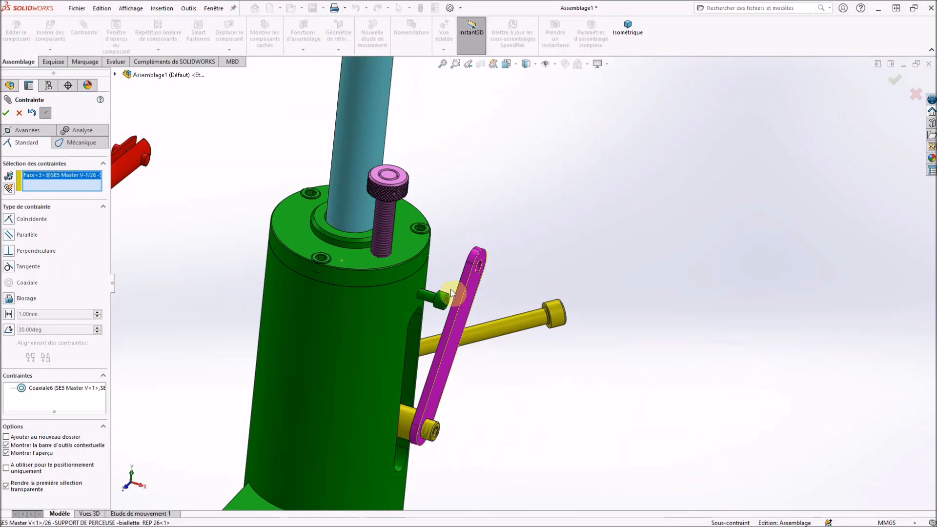
pyautogui.scroll(2, 185, 211)
pyautogui.moveTo(185, 210); pyautogui.dragTo(201, 182, button='middle')
pyautogui.scroll(-5, 222, 213)
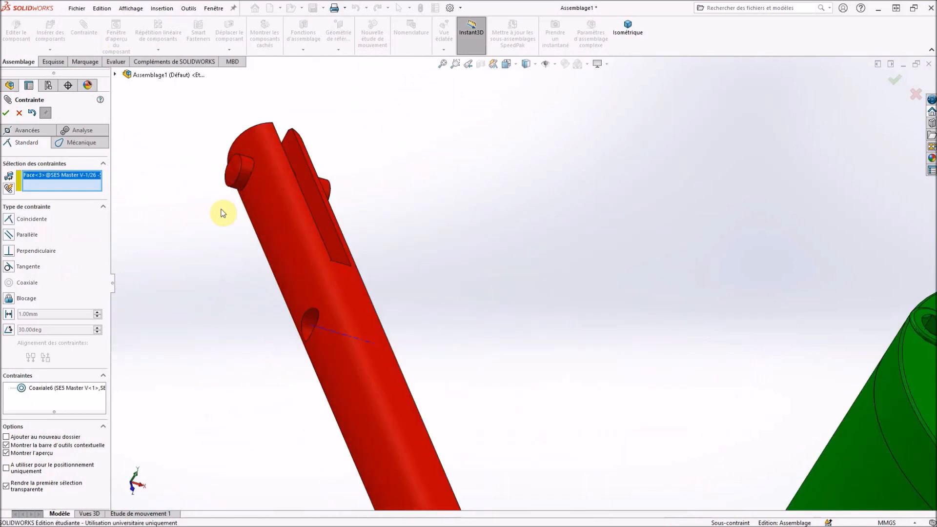
pyautogui.click(300, 158)
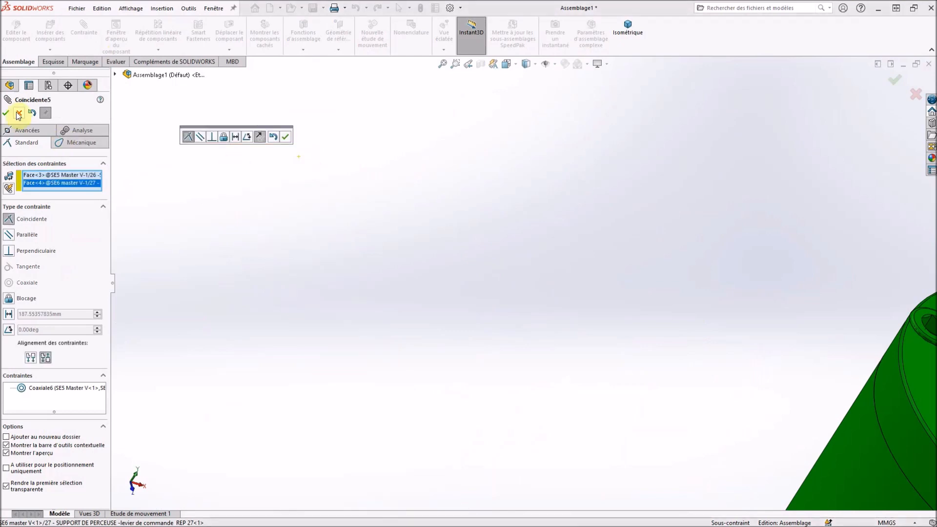
pyautogui.click(7, 113)
pyautogui.click(7, 115)
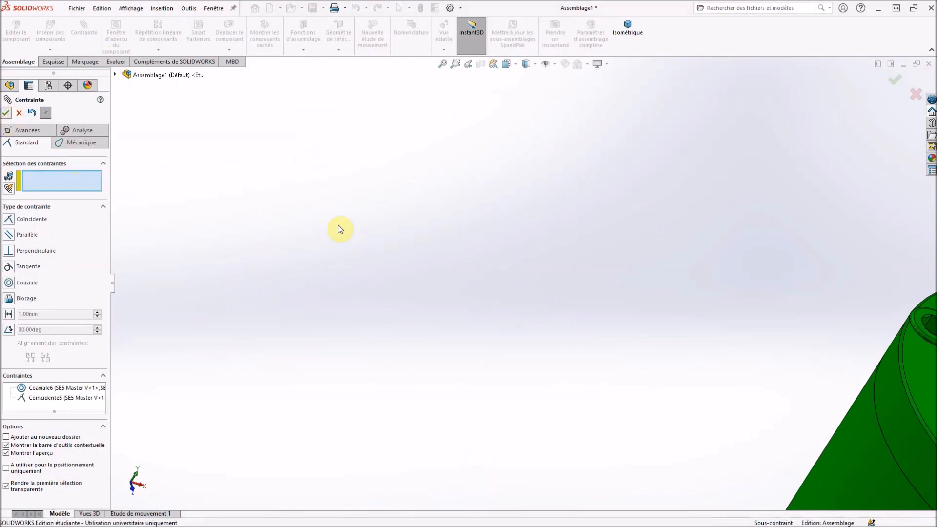
# - Inspect where SE3's CHC 5x16 screw passes through SE6's lever and try to slide the screw along its hole
pyautogui.scroll(3, 418, 243)
pyautogui.scroll(2, 420, 253)
pyautogui.moveTo(425, 268); pyautogui.dragTo(435, 226, button='middle')
pyautogui.scroll(-5, 599, 288)
pyautogui.scroll(-6, 576, 310)
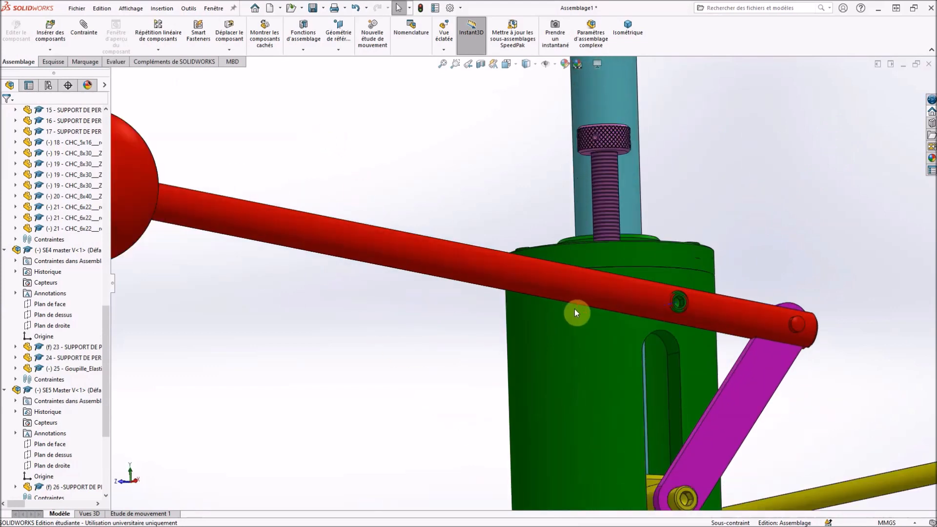
pyautogui.moveTo(593, 328); pyautogui.dragTo(648, 379, button='middle')
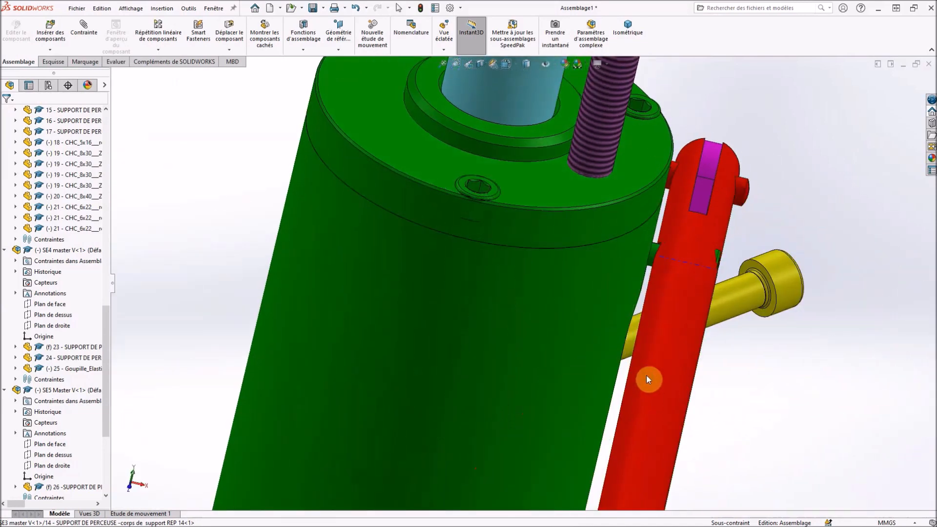
pyautogui.click(717, 256)
pyautogui.moveTo(759, 262); pyautogui.dragTo(760, 260, button='middle')
pyautogui.moveTo(760, 260); pyautogui.dragTo(752, 306)
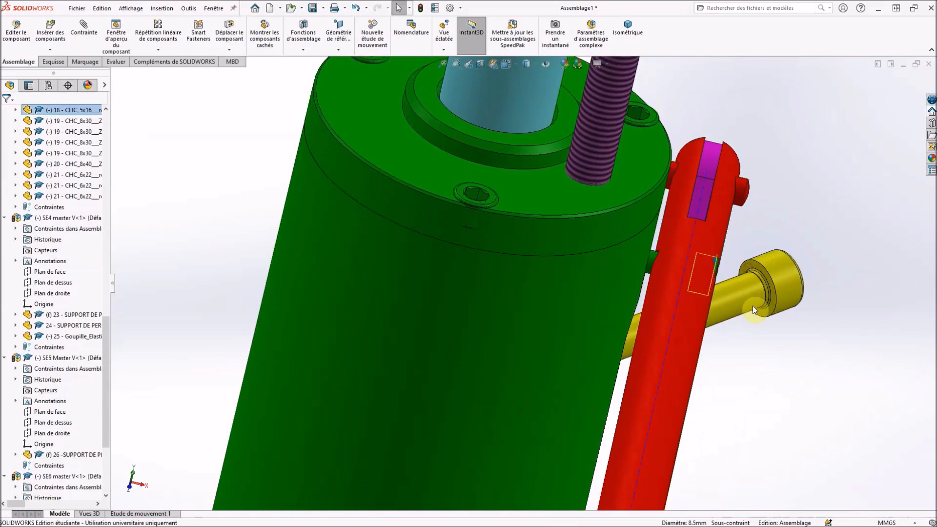
pyautogui.click(649, 262)
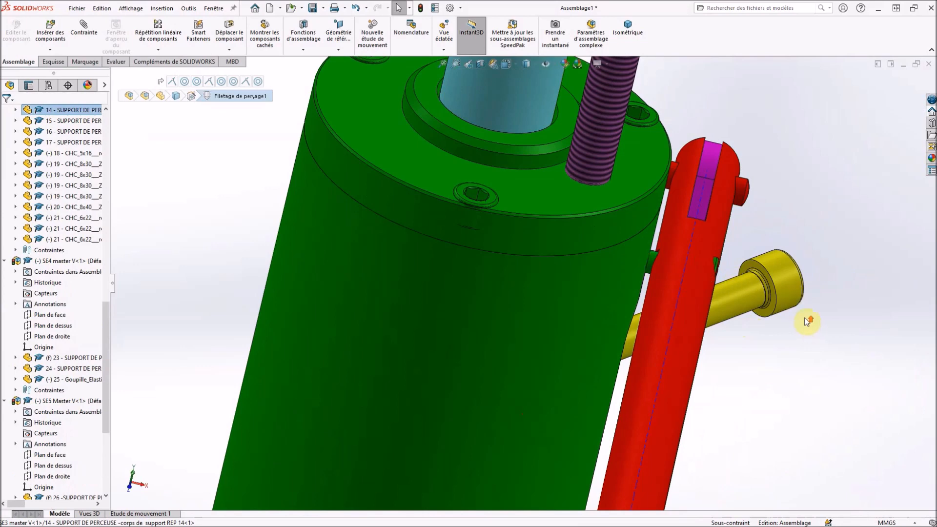
pyautogui.scroll(3, 806, 321)
pyautogui.moveTo(743, 343); pyautogui.dragTo(724, 336, button='middle')
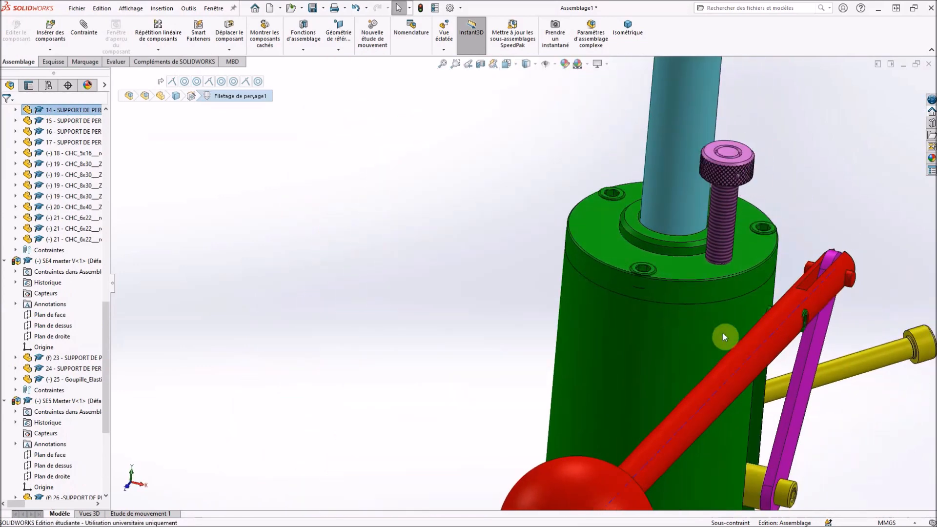
pyautogui.scroll(-3, 804, 322)
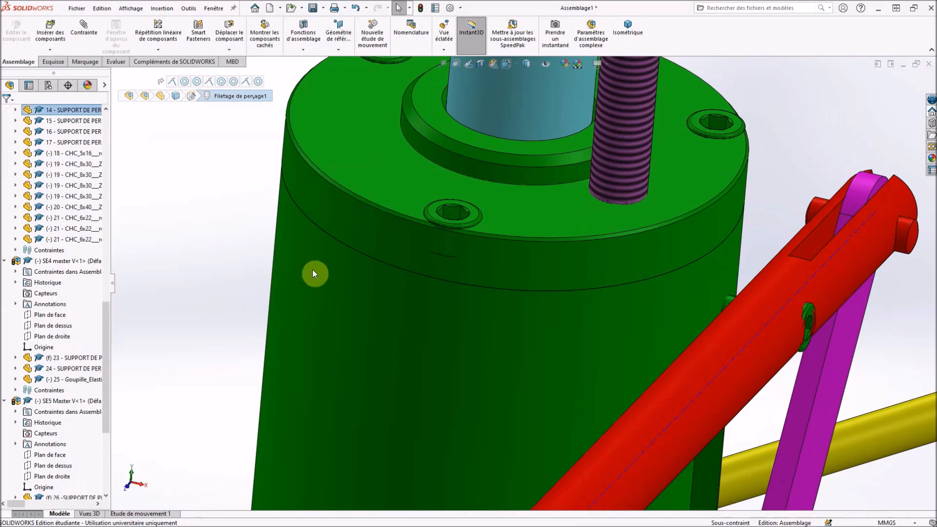
# - Make the SE3 master V subassembly flexible so that its individual parts can move within the assembly
pyautogui.click(170, 184)
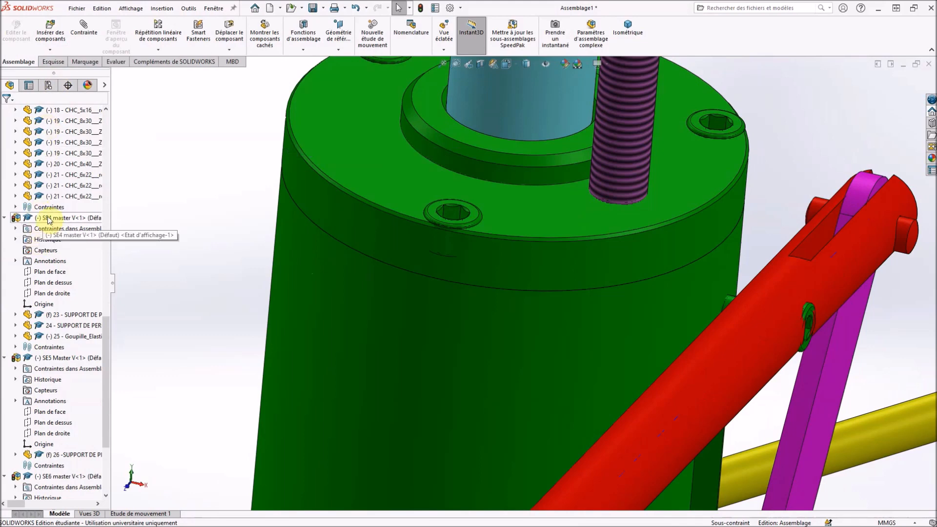
pyautogui.scroll(5, 48, 220)
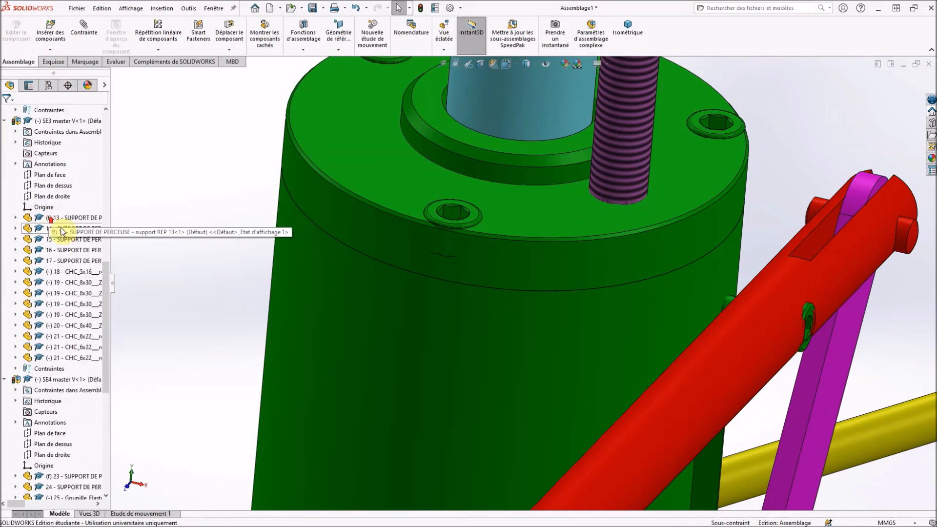
pyautogui.scroll(2, 68, 125)
pyautogui.click(68, 121)
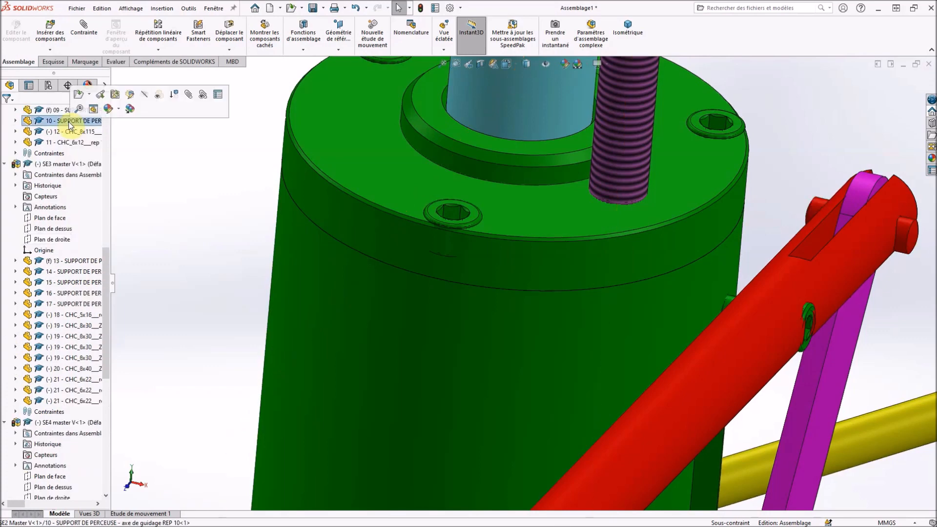
pyautogui.click(64, 167)
pyautogui.rightClick(64, 166)
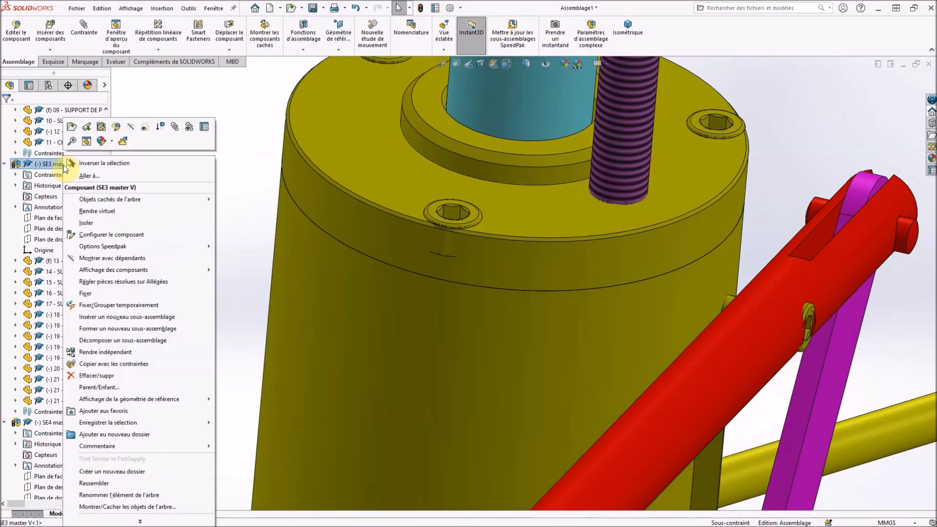
pyautogui.click(123, 144)
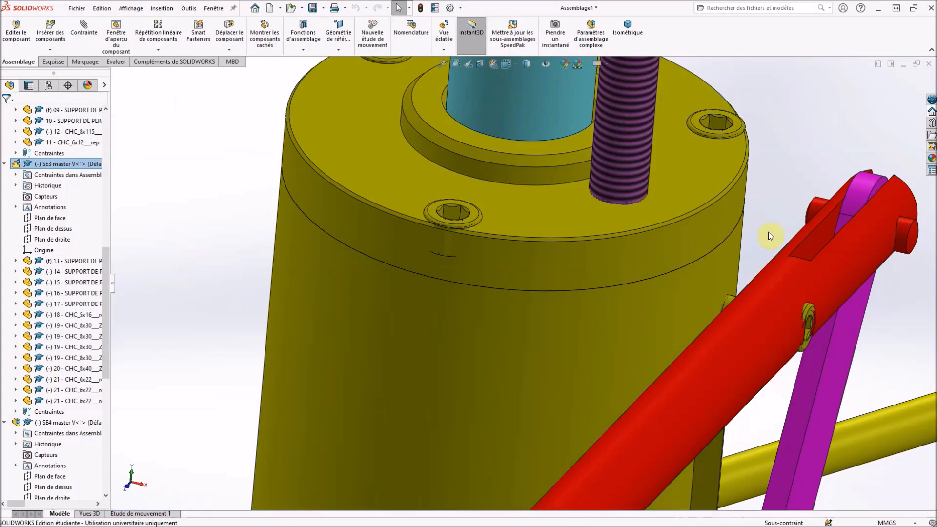
pyautogui.click(761, 217)
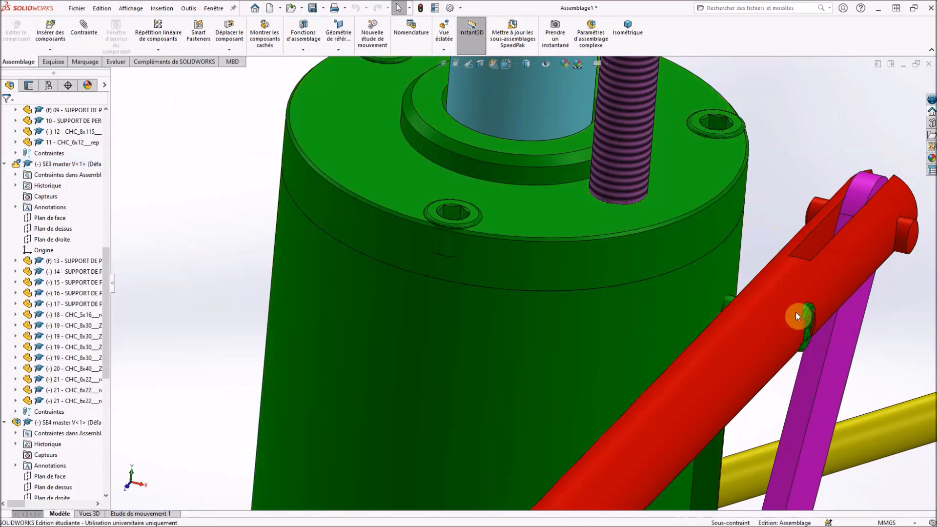
# - Pull SE3's CHC 5x16 screw outward until its head stands just outside SE6's lever
pyautogui.moveTo(810, 309); pyautogui.dragTo(795, 345)
pyautogui.scroll(-3, 795, 339)
pyautogui.moveTo(792, 335); pyautogui.dragTo(824, 362, button='middle')
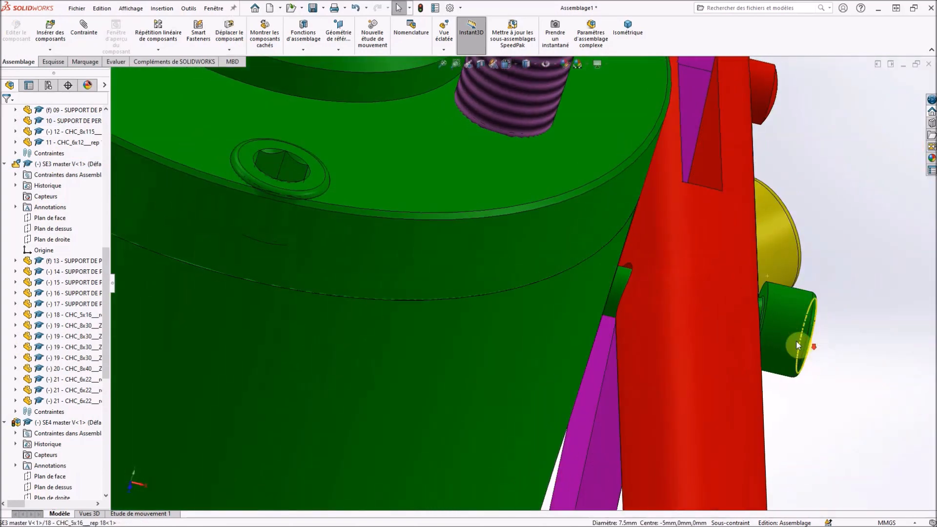
pyautogui.scroll(-5, 796, 343)
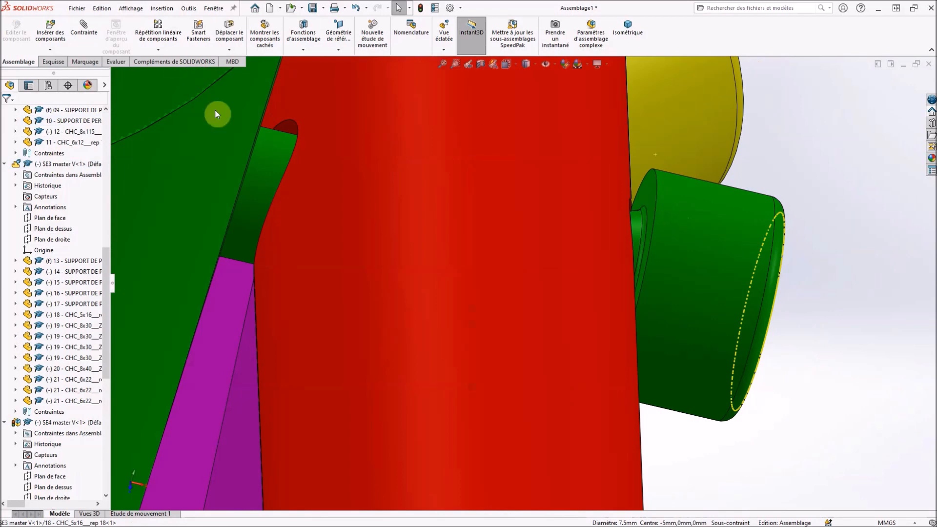
pyautogui.click(84, 30)
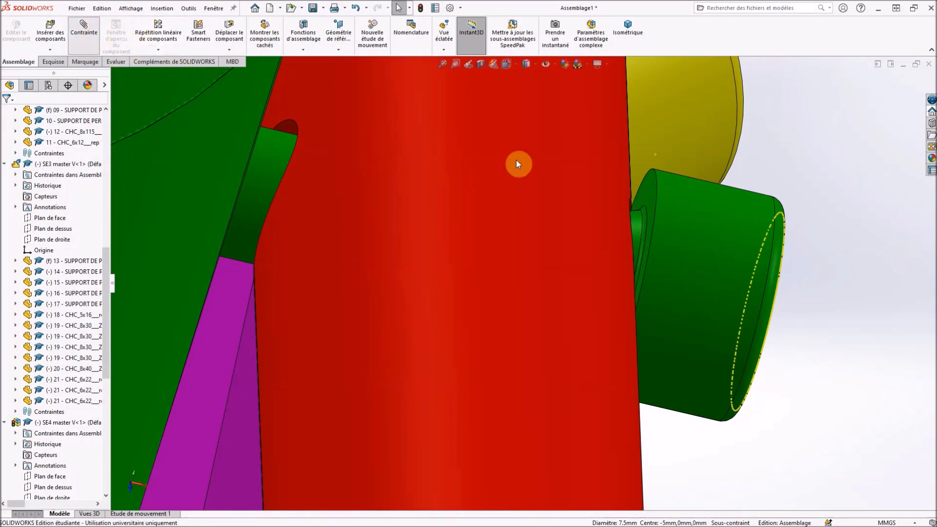
pyautogui.click(651, 195)
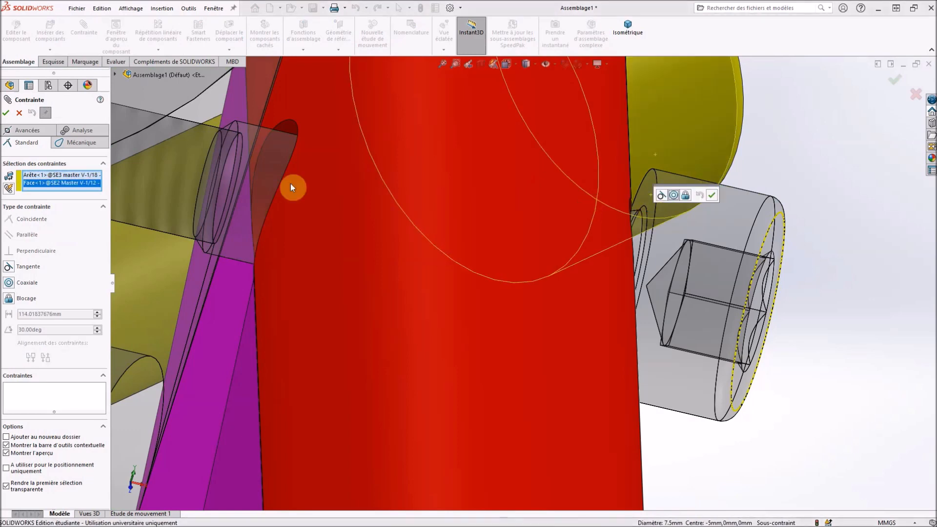
pyautogui.click(21, 113)
pyautogui.click(367, 211)
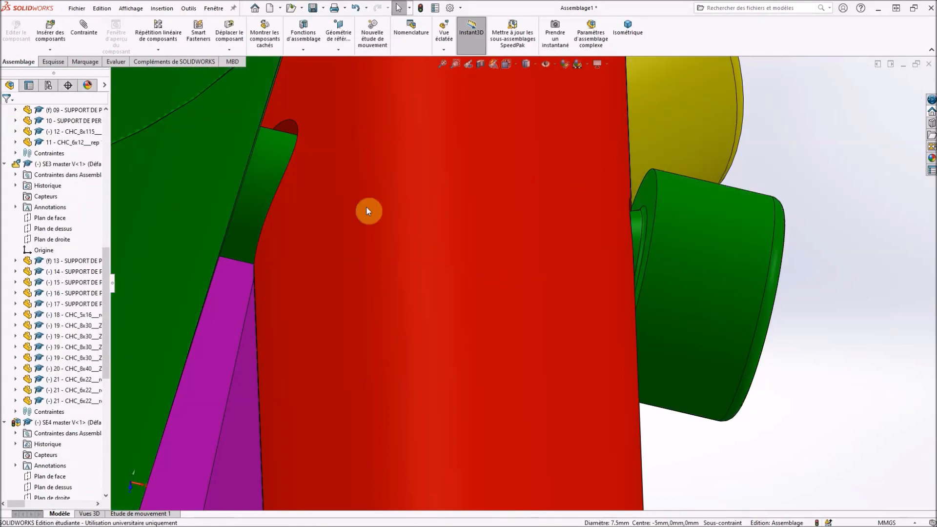
# - Add a tangent mate between the underside of the CHC 5x16 screw's head and the cylindrical surface of SE6's lever, and close the mate command
pyautogui.click(649, 195)
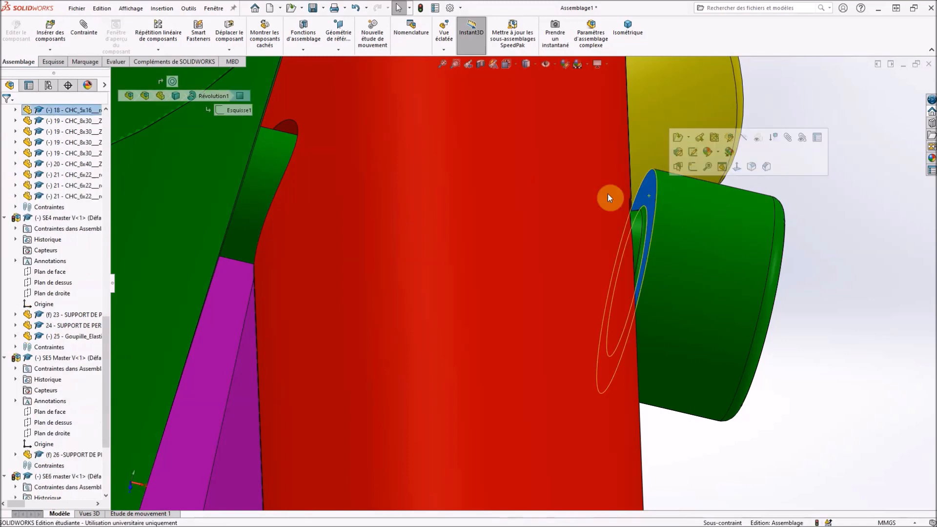
pyautogui.click(85, 24)
pyautogui.click(484, 152)
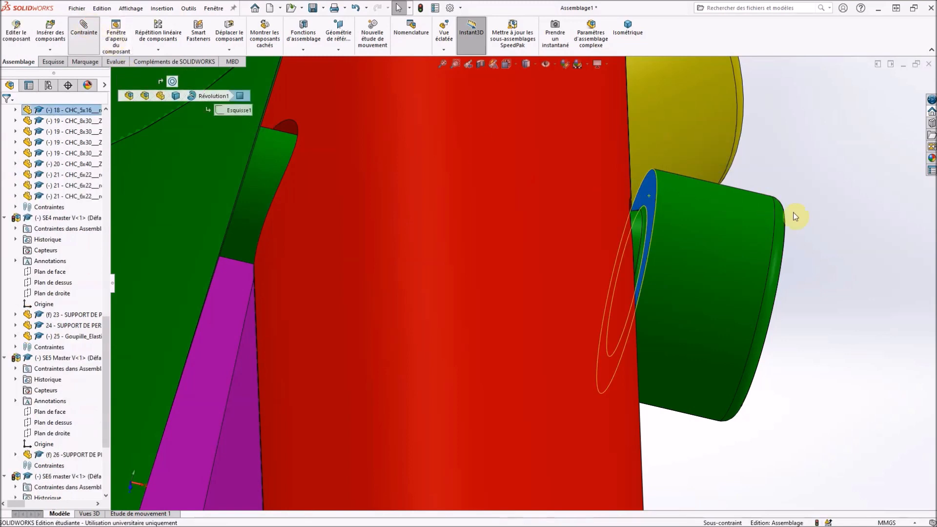
pyautogui.moveTo(818, 235); pyautogui.dragTo(780, 243, button='middle')
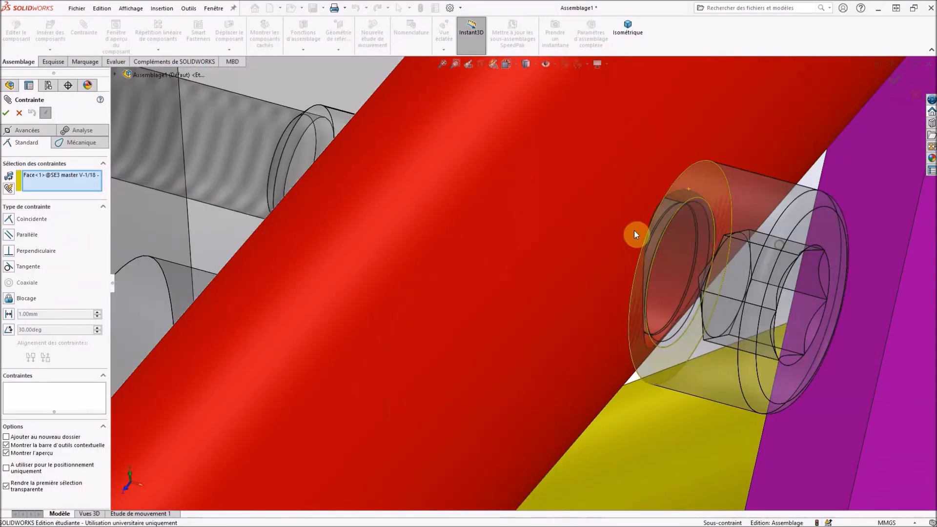
pyautogui.click(575, 245)
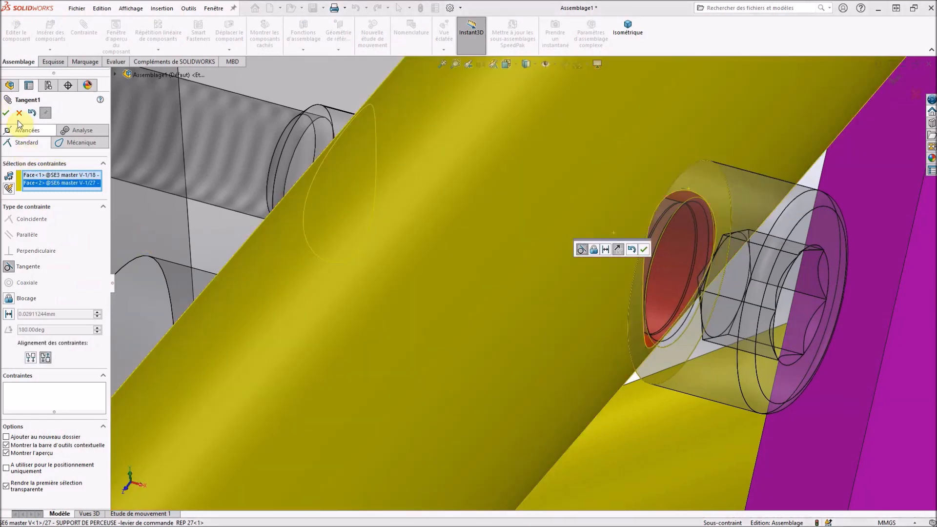
pyautogui.click(4, 115)
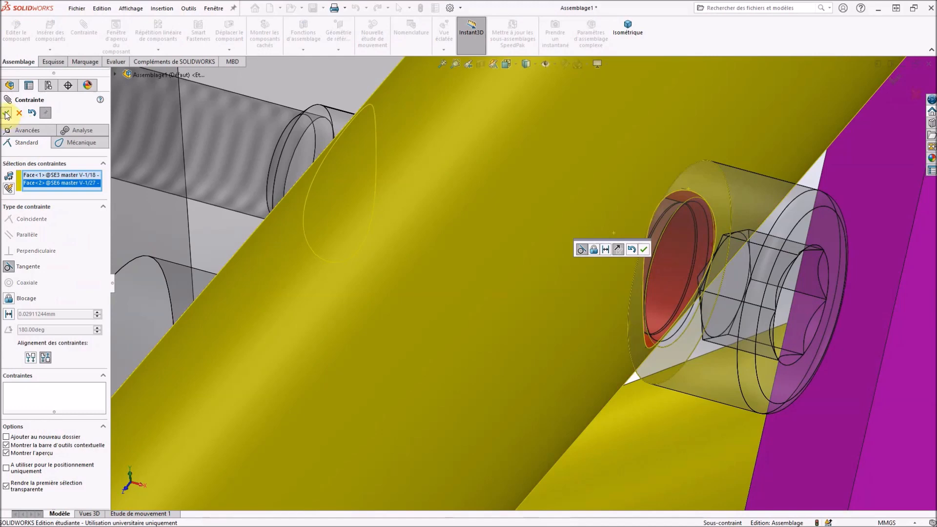
pyautogui.click(6, 115)
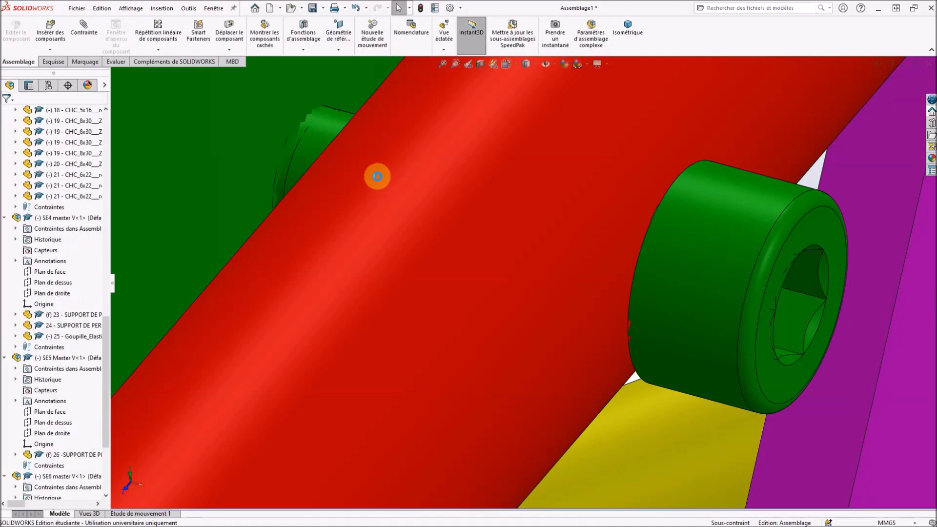
# - Swing SE6's lever upward by its ball end to test the linkage and raise SE3 along the column
pyautogui.scroll(5, 377, 177)
pyautogui.scroll(3, 378, 177)
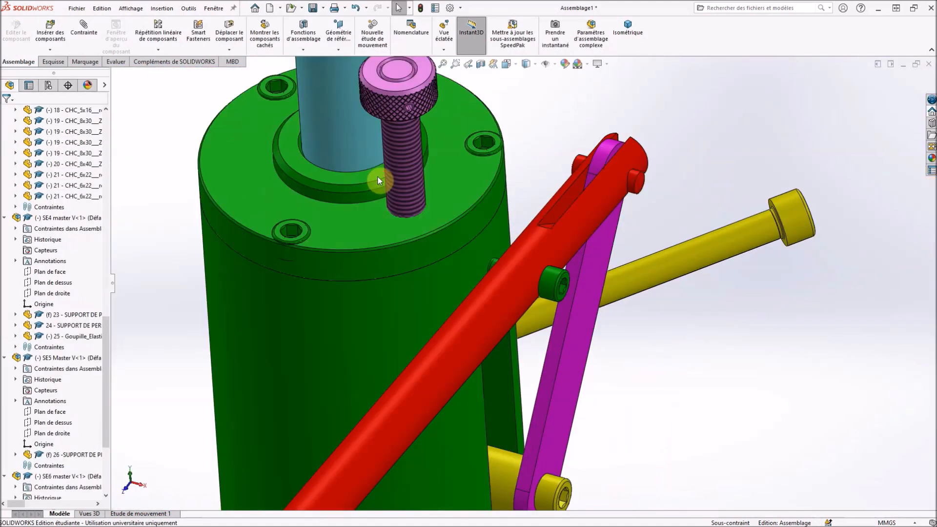
pyautogui.hotkey('ctrl', '7')
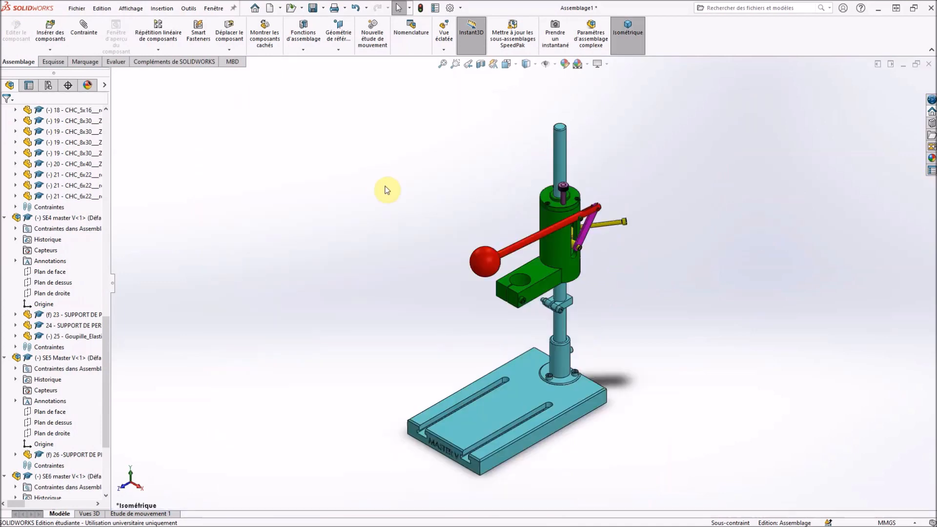
pyautogui.moveTo(581, 269); pyautogui.dragTo(436, 249, button='middle')
pyautogui.click(427, 262)
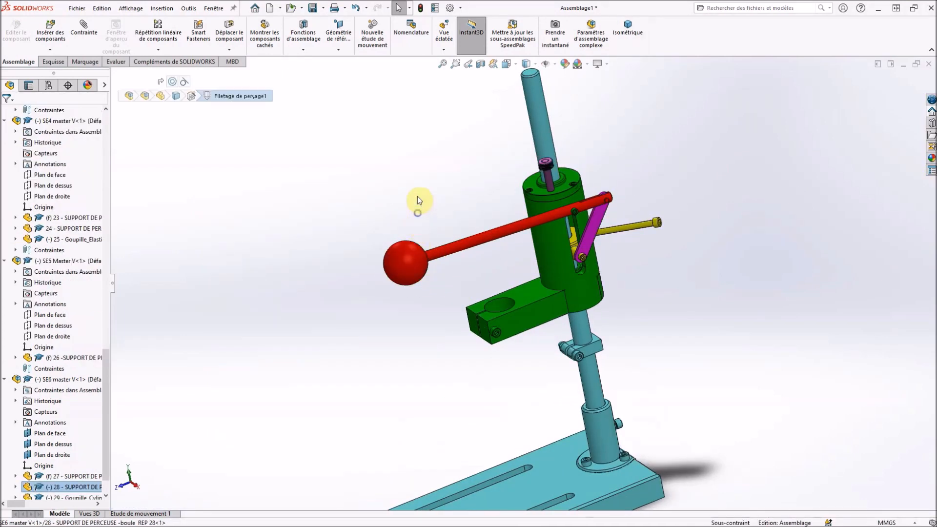
pyautogui.moveTo(441, 250); pyautogui.dragTo(439, 155)
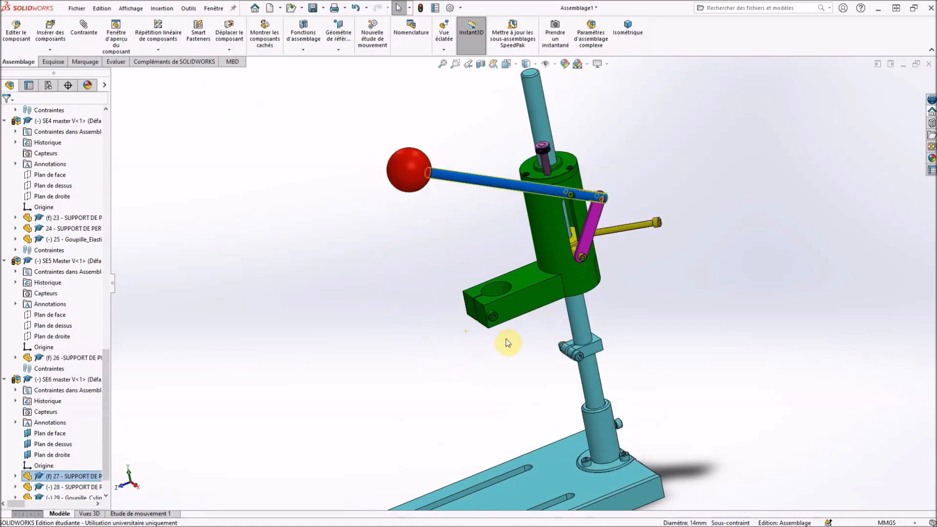
# - Insert ressort.SLDPRT from the Visserie complémentaire folder with its 35mm OD configuration and place it beside the column
pyautogui.hotkey('ctrl', '7')
pyautogui.scroll(-6, 562, 307)
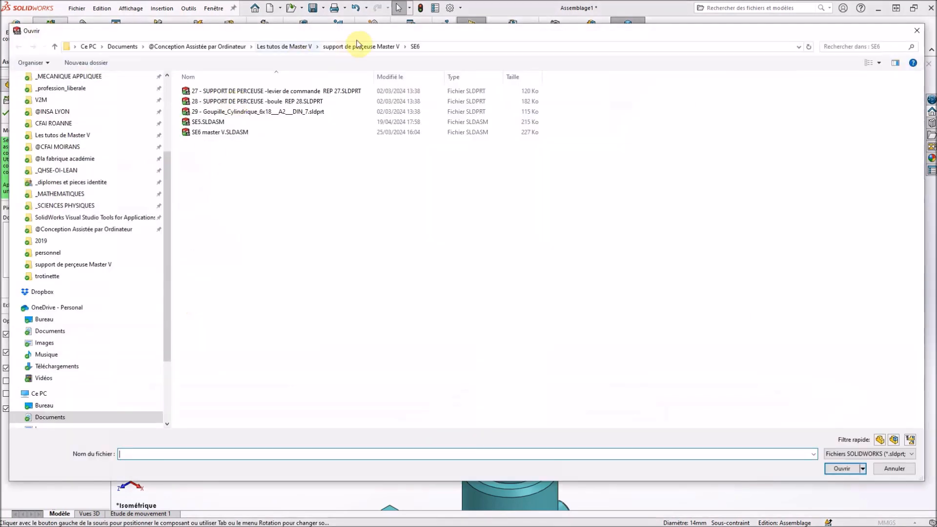
pyautogui.click(361, 46)
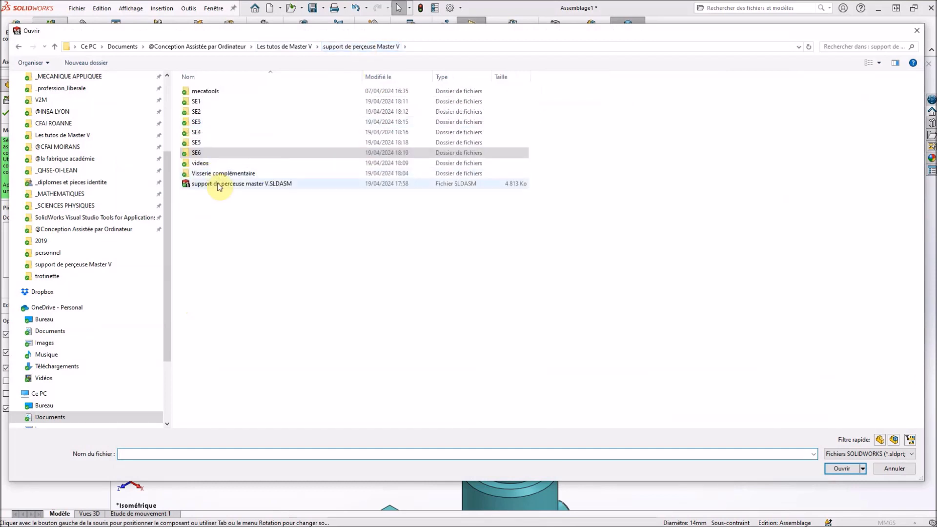
pyautogui.doubleClick(220, 174)
pyautogui.click(365, 104)
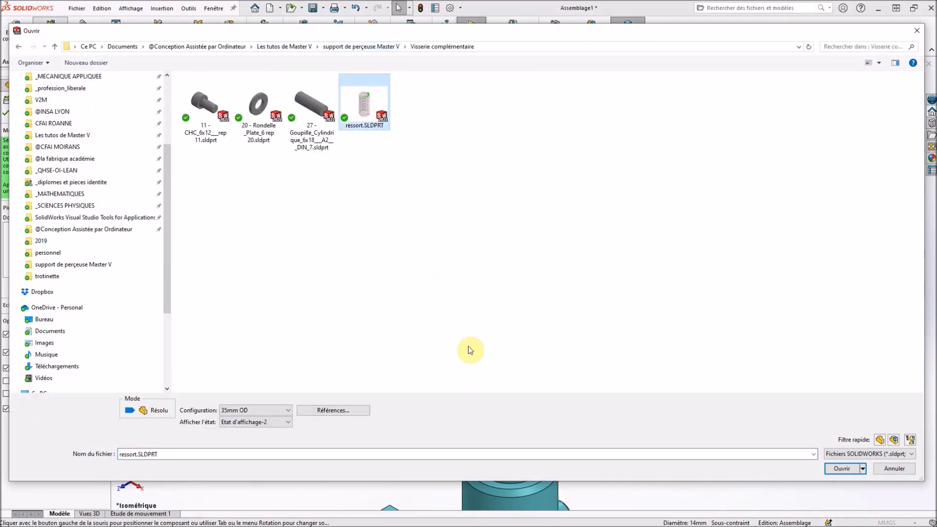
pyautogui.click(843, 468)
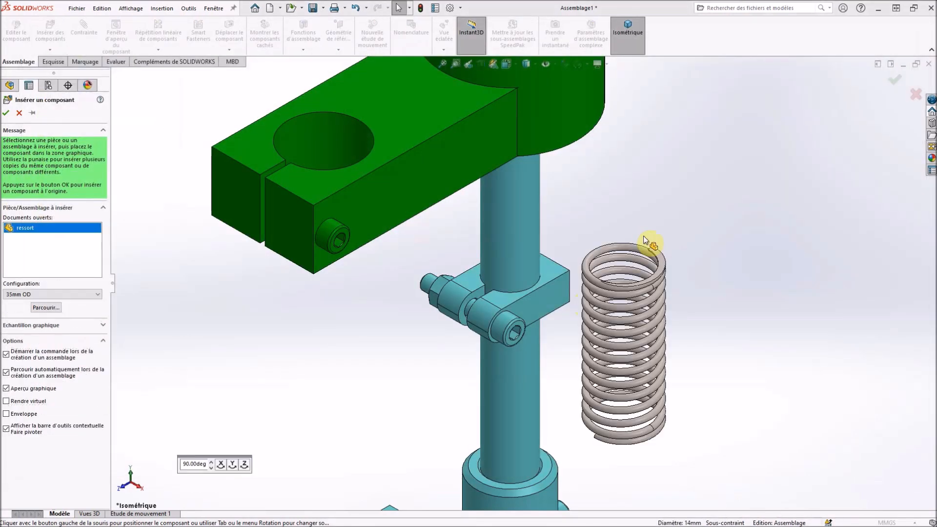
pyautogui.click(642, 189)
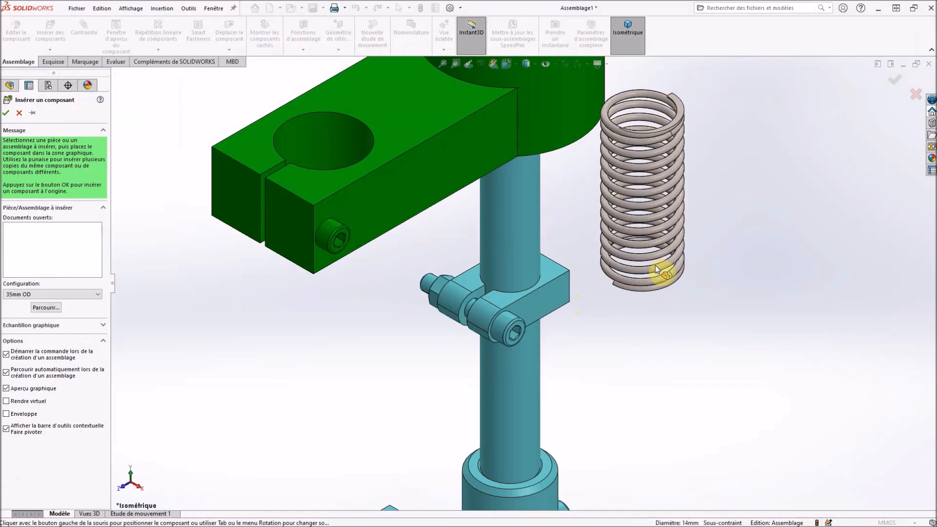
# - Add a coincident mate between the spring's flat lower end face and the upper face of SE1's spring support REP 6
pyautogui.scroll(-5, 611, 293)
pyautogui.moveTo(566, 293); pyautogui.dragTo(557, 122, button='middle')
pyautogui.click(84, 29)
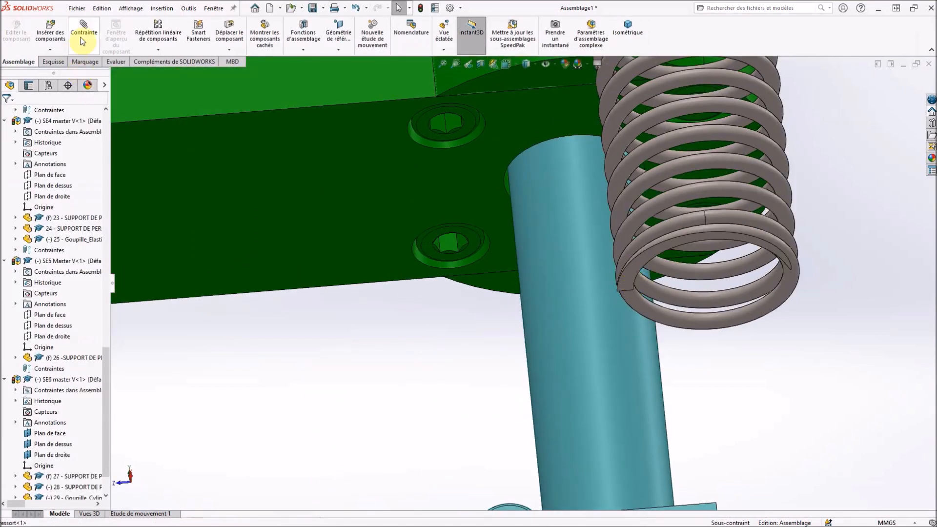
pyautogui.click(631, 279)
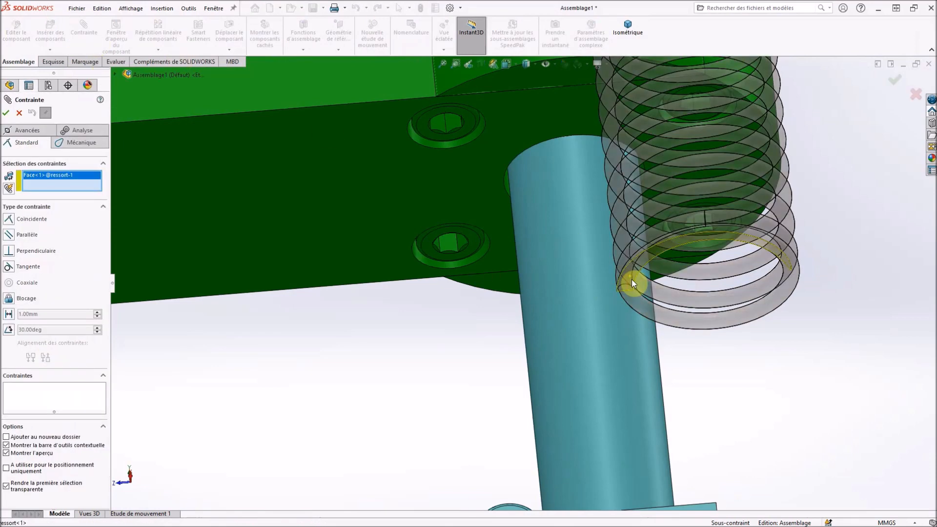
pyautogui.moveTo(537, 286); pyautogui.dragTo(584, 382, button='middle')
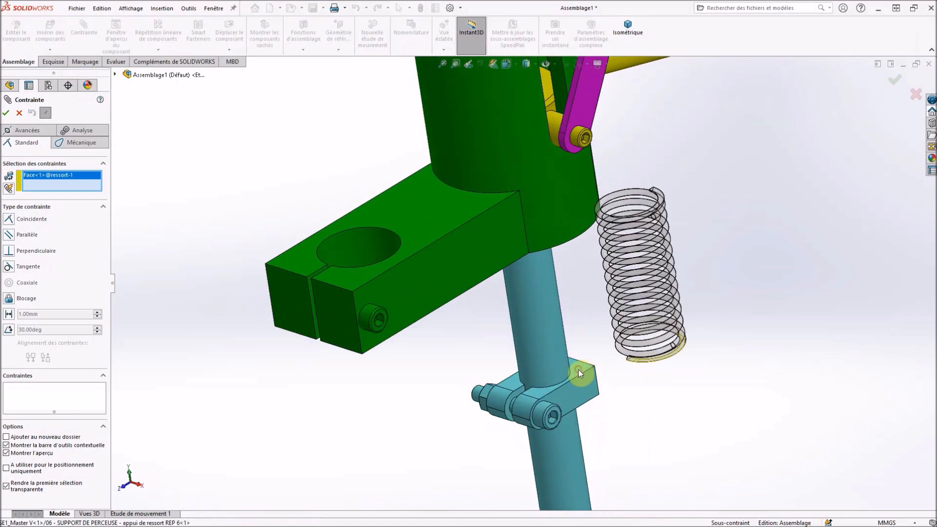
pyautogui.click(578, 370)
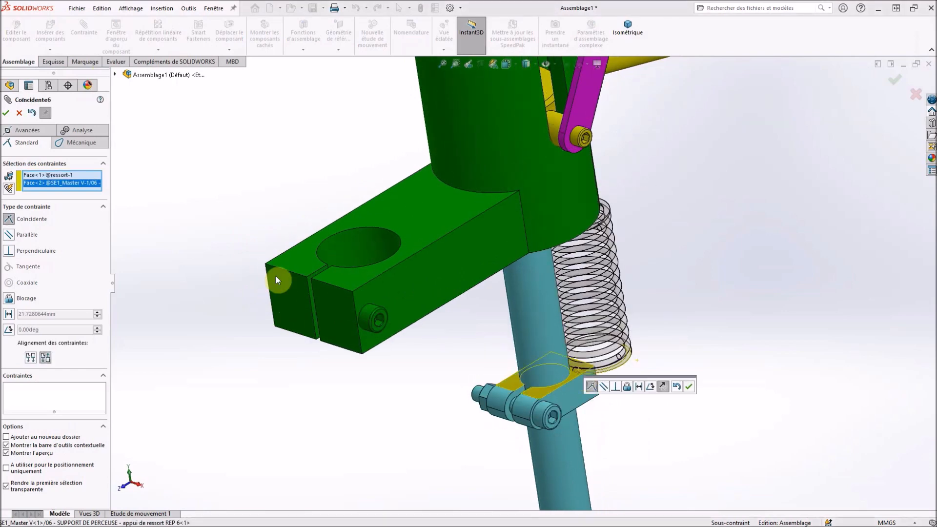
pyautogui.click(5, 113)
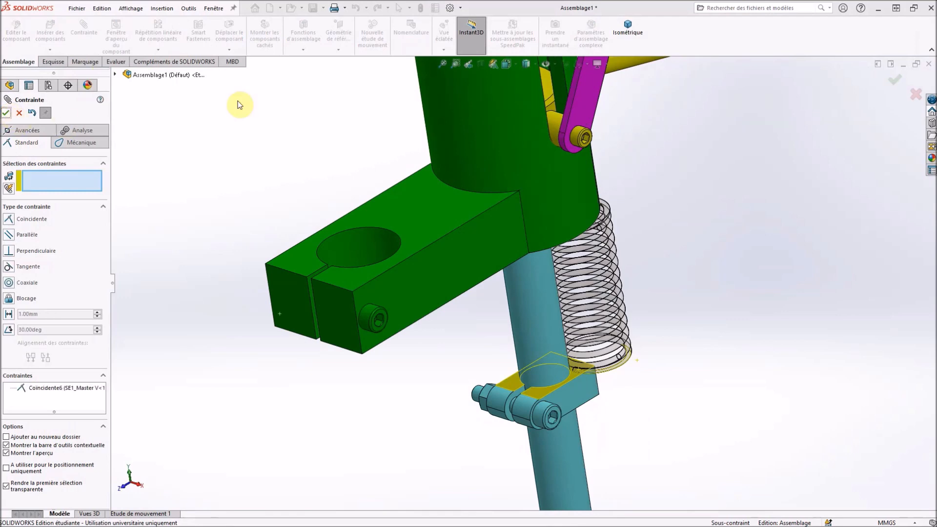
# - Turn on the display of axes and temporary axes for the assembly
pyautogui.scroll(8, 441, 132)
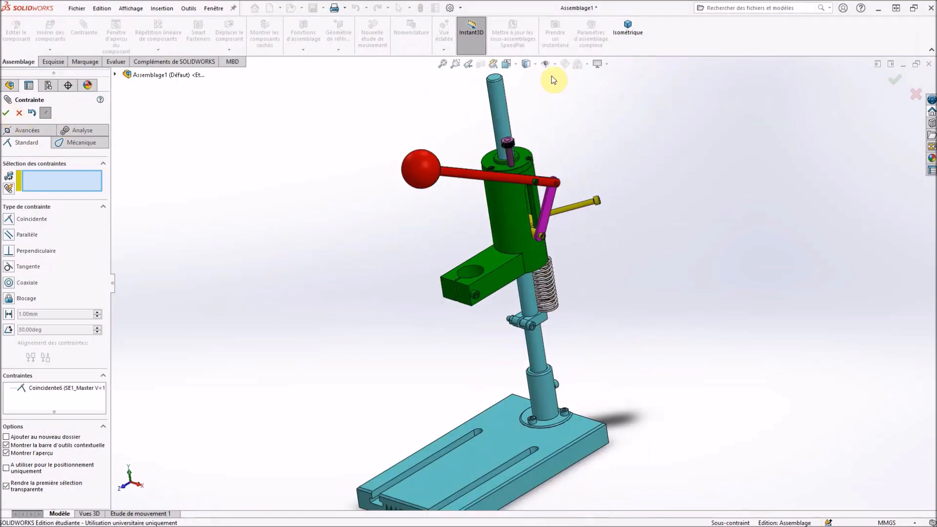
pyautogui.click(554, 64)
pyautogui.click(565, 92)
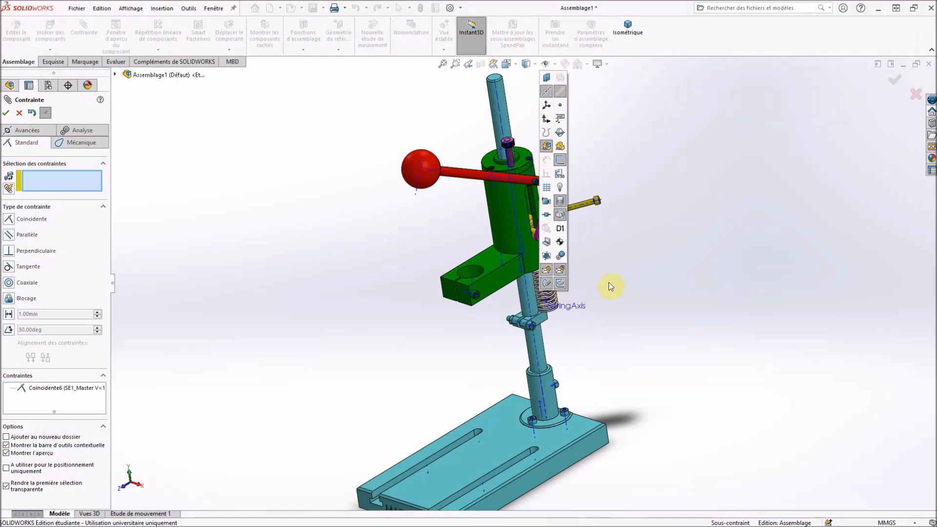
# - Add a coincident mate between the spring's SpringAxis and the axis of SE1's column, and close the mate command
pyautogui.scroll(-8, 632, 272)
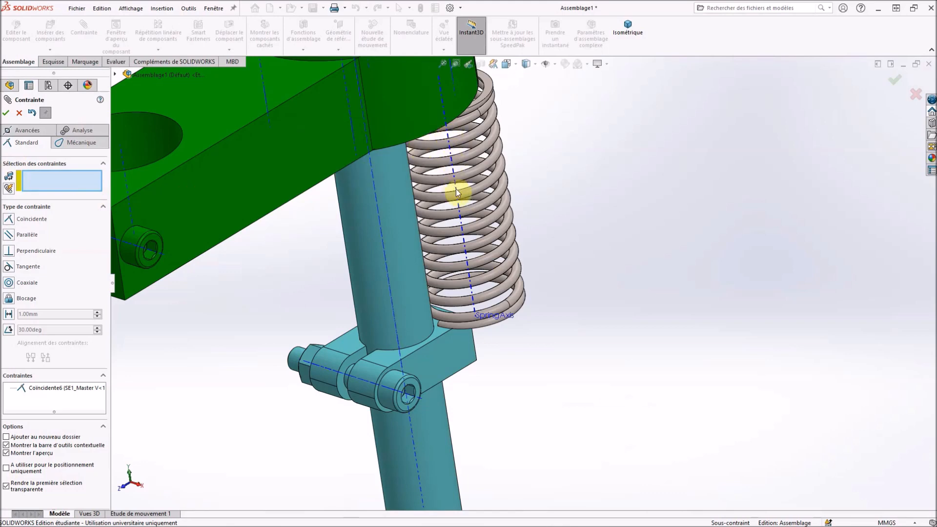
pyautogui.click(450, 157)
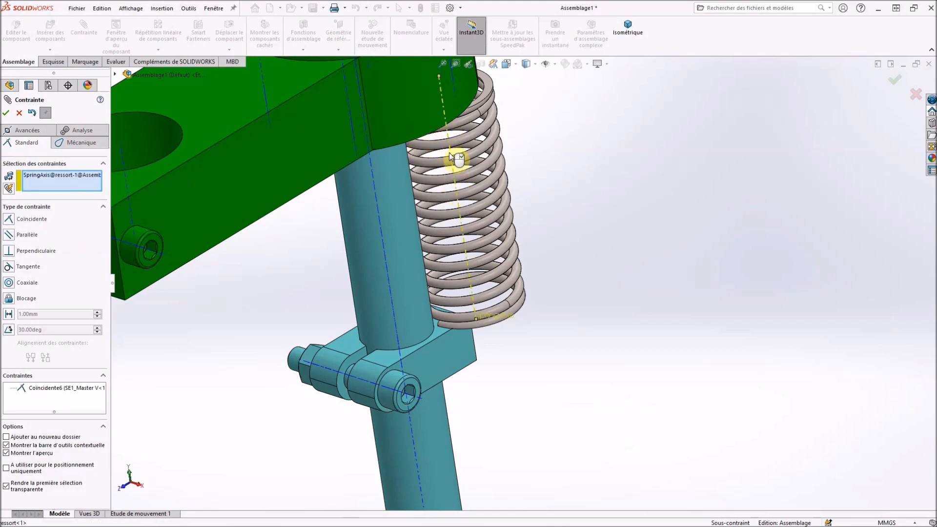
pyautogui.click(374, 187)
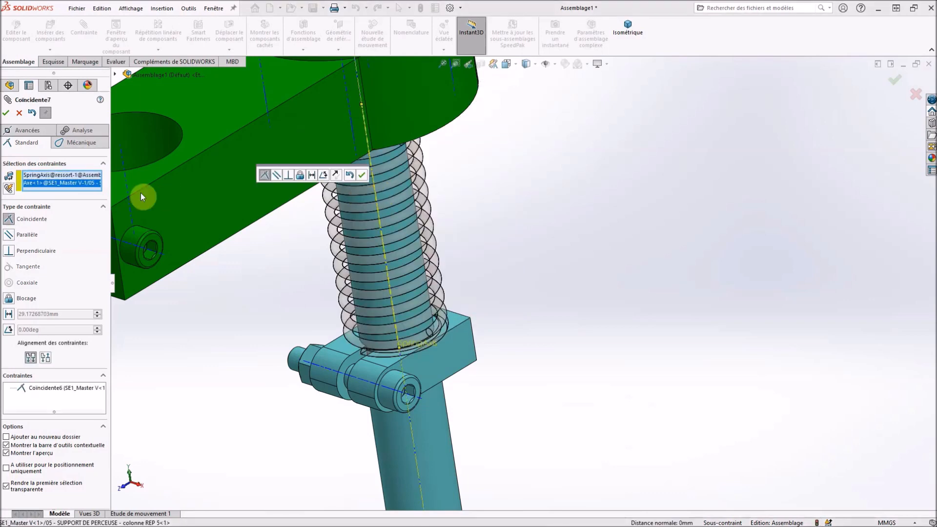
pyautogui.click(6, 113)
pyautogui.click(6, 113)
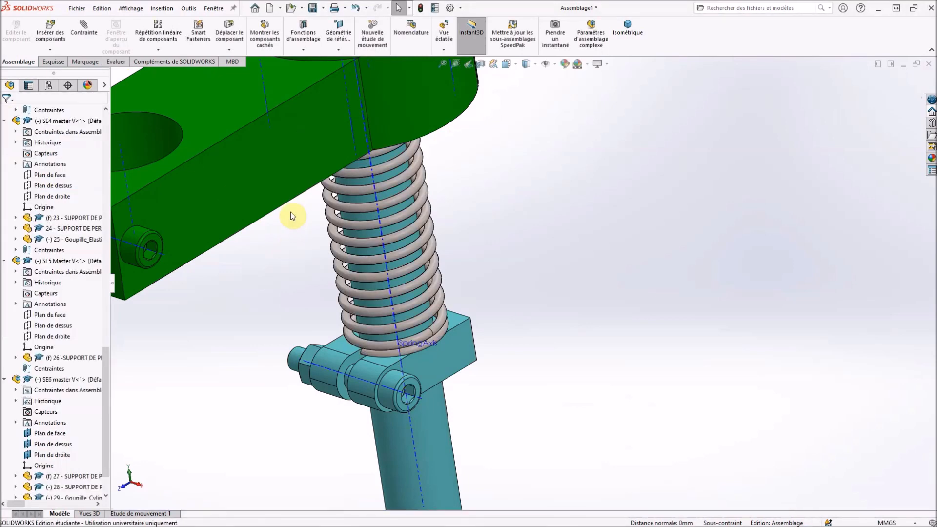
# - Turn off the display of axes and temporary axes while keeping the other item types visible
pyautogui.scroll(2, 273, 230)
pyautogui.moveTo(315, 182); pyautogui.dragTo(309, 128, button='middle')
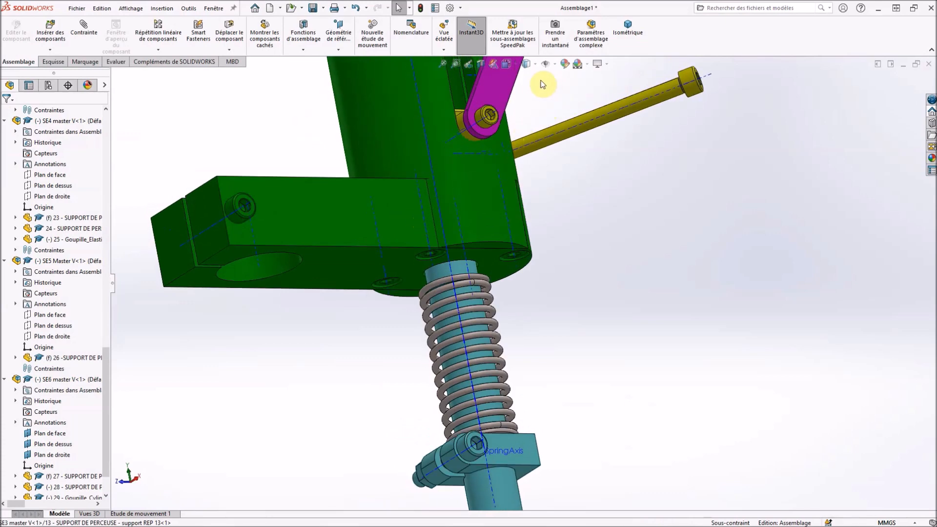
pyautogui.click(555, 65)
pyautogui.click(554, 65)
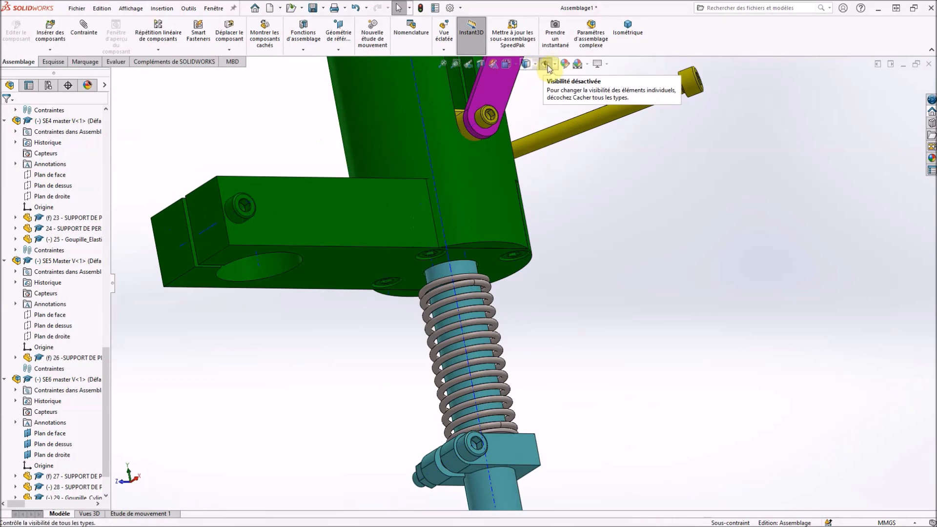
pyautogui.click(557, 67)
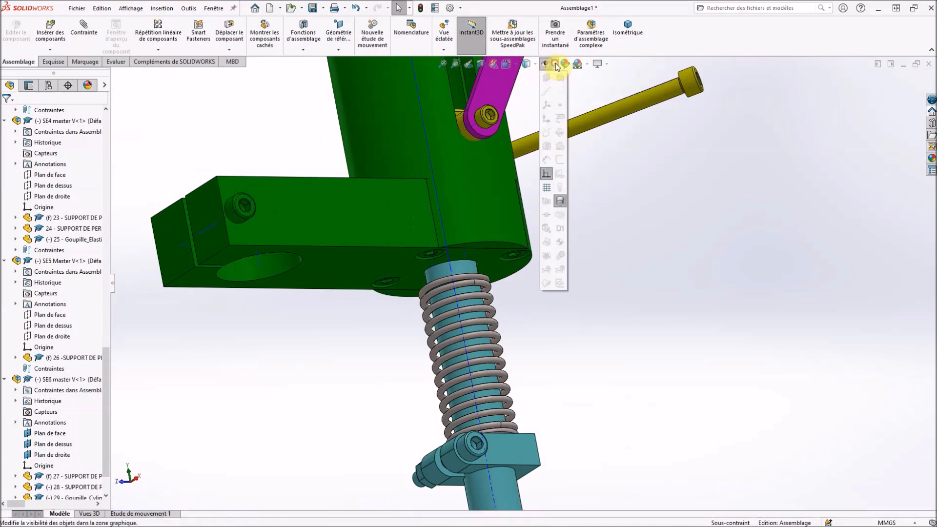
pyautogui.click(552, 87)
pyautogui.click(545, 64)
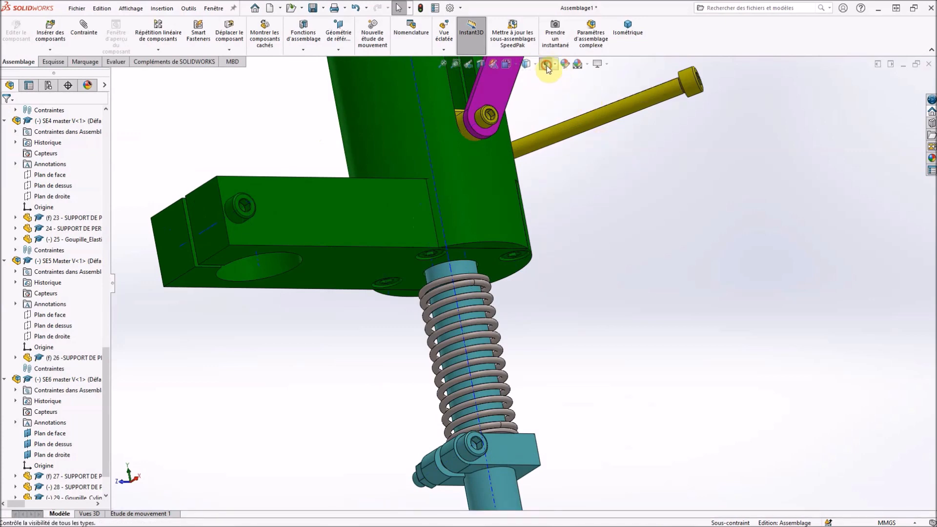
pyautogui.click(555, 64)
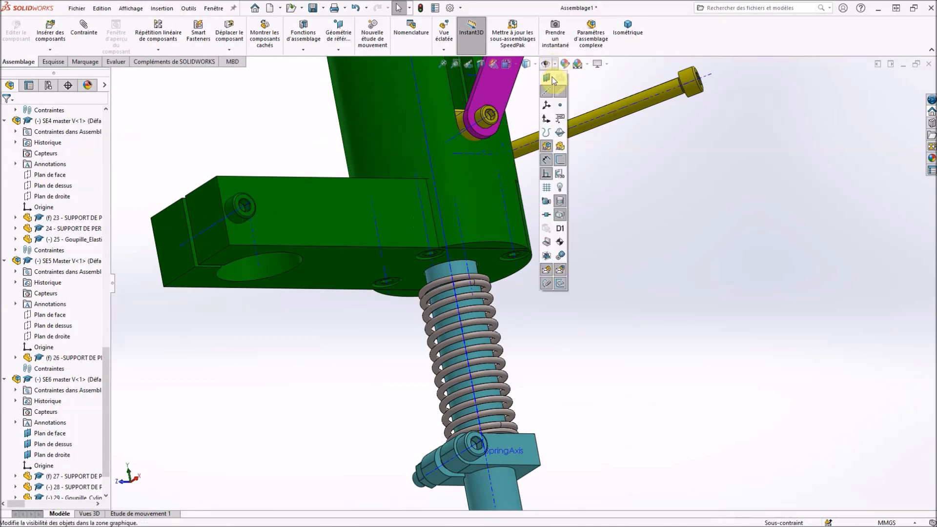
pyautogui.click(548, 90)
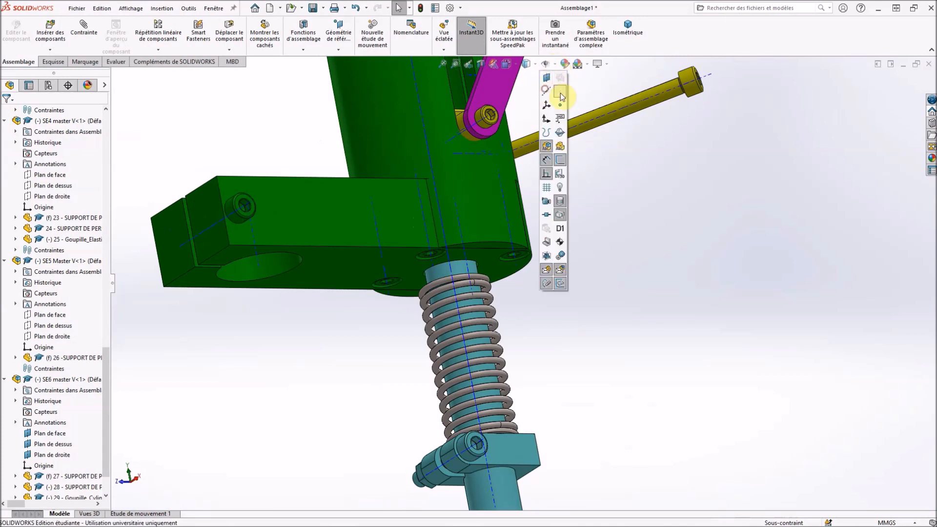
pyautogui.click(612, 248)
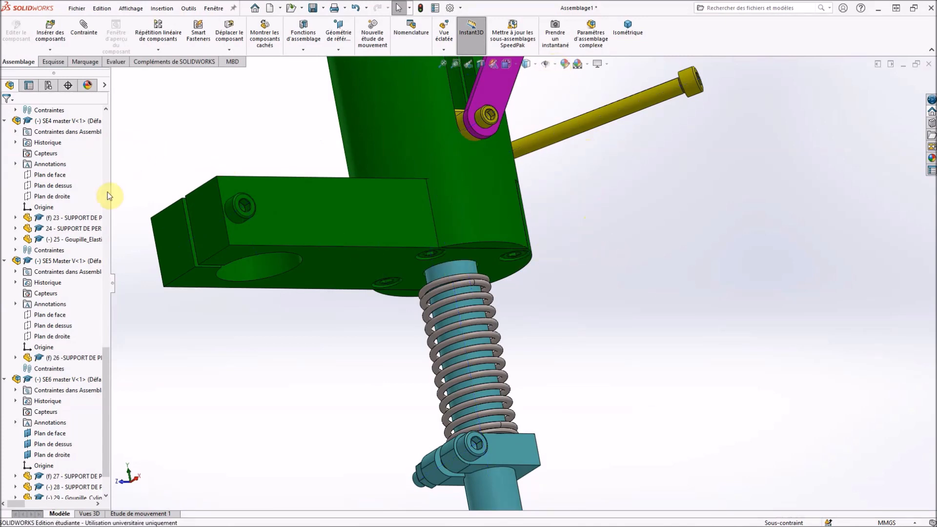
# - Change the spring's color to yellow
pyautogui.click(304, 269)
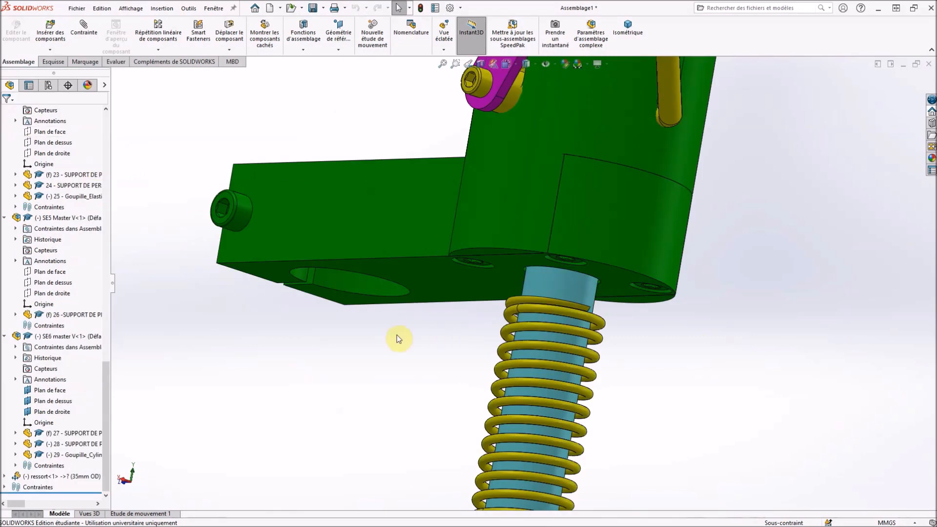
# - Swing SE6's lever downward to lower SE3 onto the spring, and rebuild the assembly to check the spring's behavior
pyautogui.scroll(2, 397, 335)
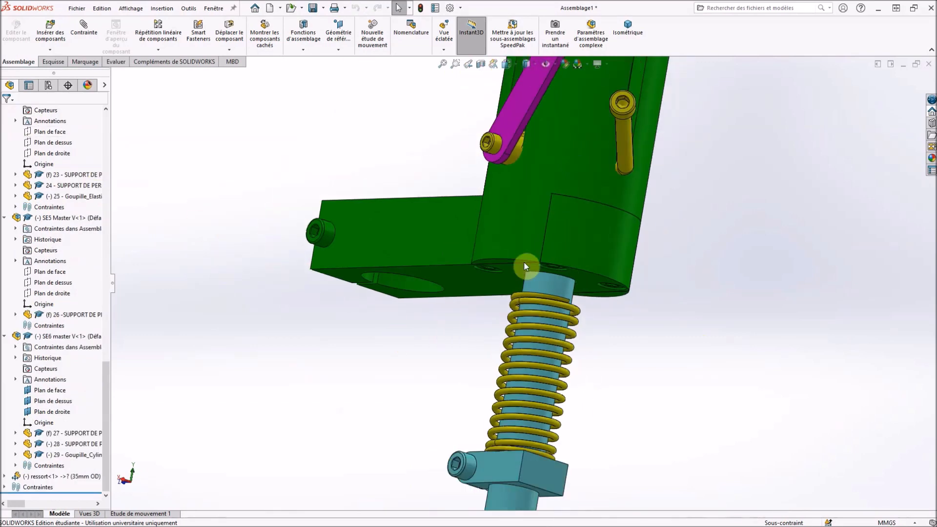
pyautogui.scroll(4, 540, 161)
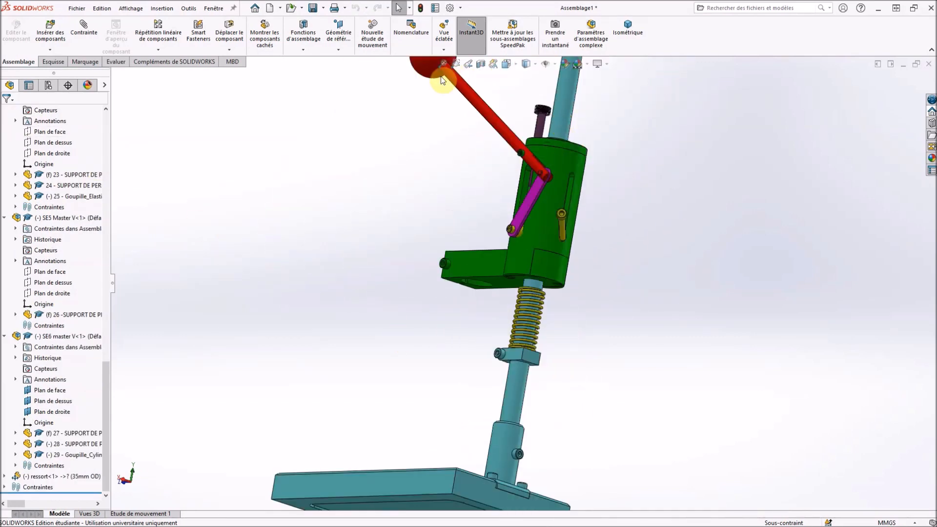
pyautogui.moveTo(452, 75); pyautogui.dragTo(404, 178)
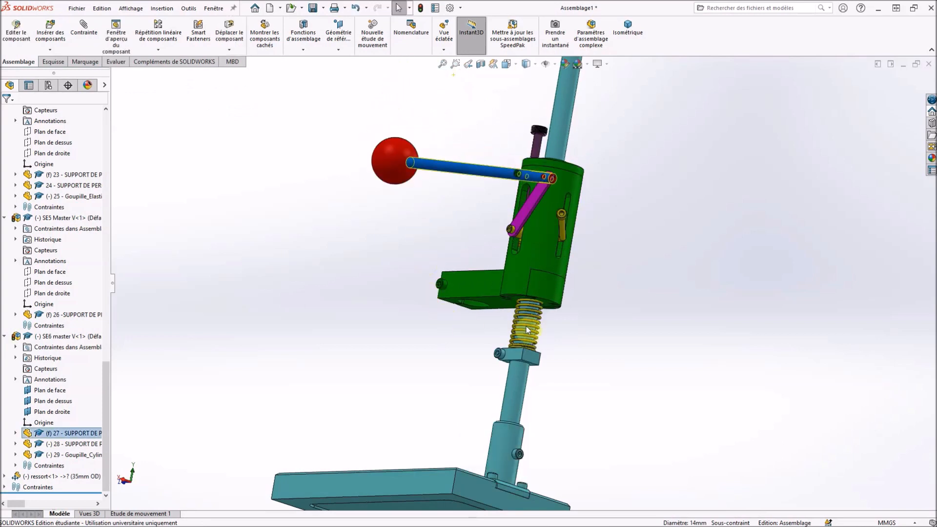
pyautogui.click(421, 8)
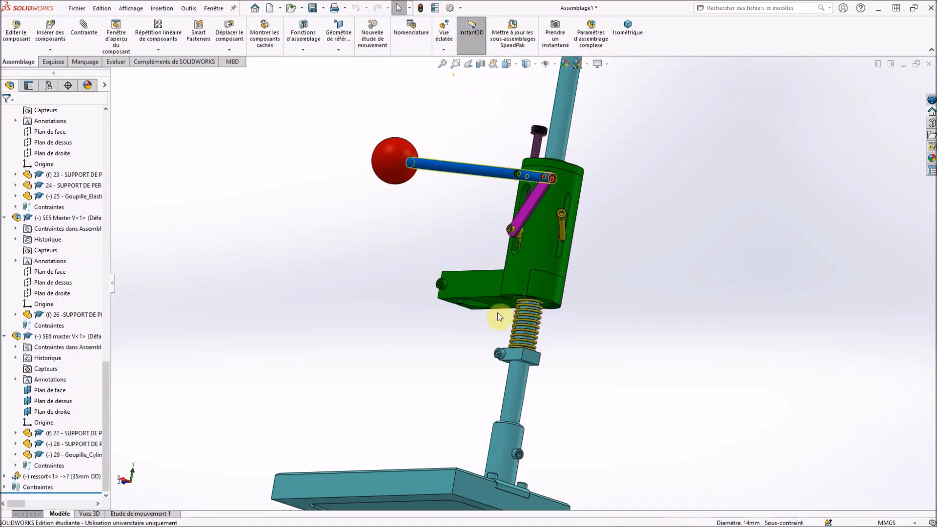
pyautogui.scroll(2, 498, 316)
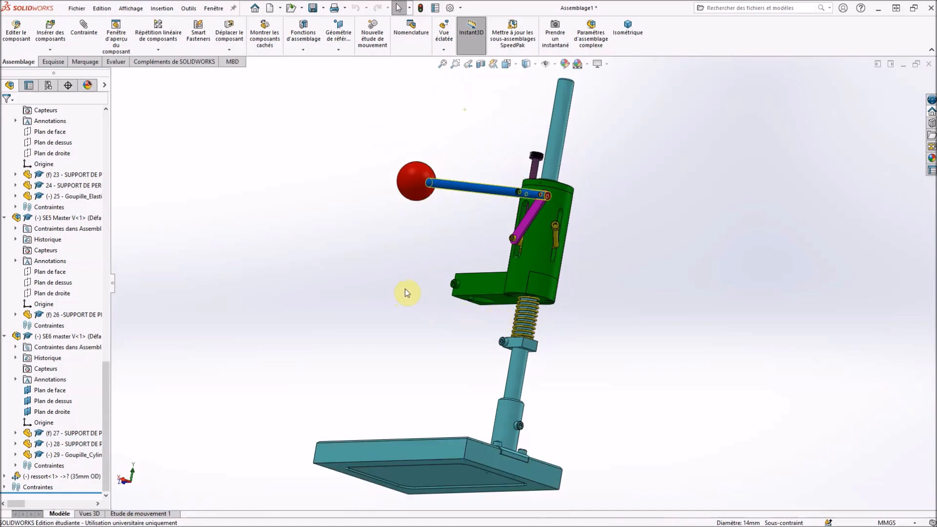
# - Raise SE3's green body along the column until its underside clears the upper end of the spring
pyautogui.hotkey('ctrl', '7')
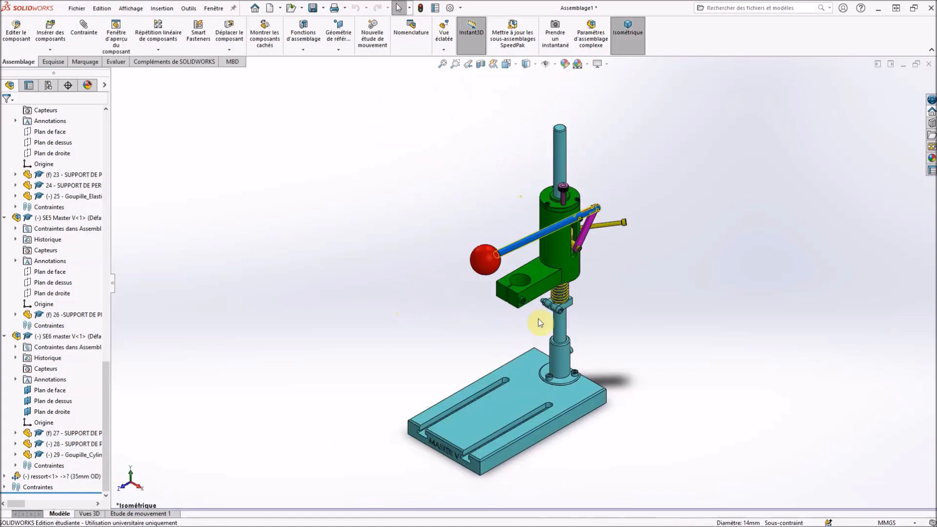
pyautogui.scroll(-2, 605, 310)
pyautogui.scroll(-2, 595, 323)
pyautogui.moveTo(577, 337); pyautogui.dragTo(567, 229, button='middle')
pyautogui.moveTo(531, 195); pyautogui.dragTo(529, 122)
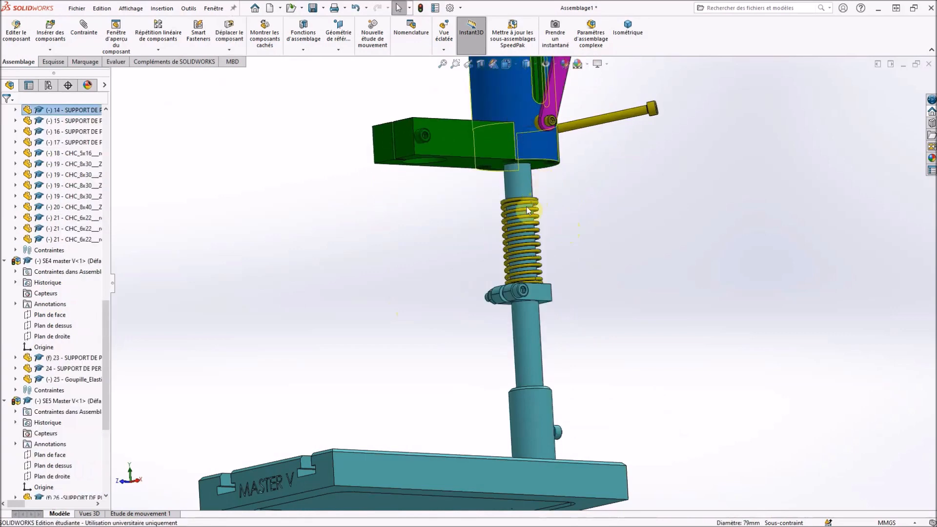
# - Lower SE3's green body along the column until its underside meets the upper end of the spring
pyautogui.moveTo(105, 313); pyautogui.dragTo(117, 392)
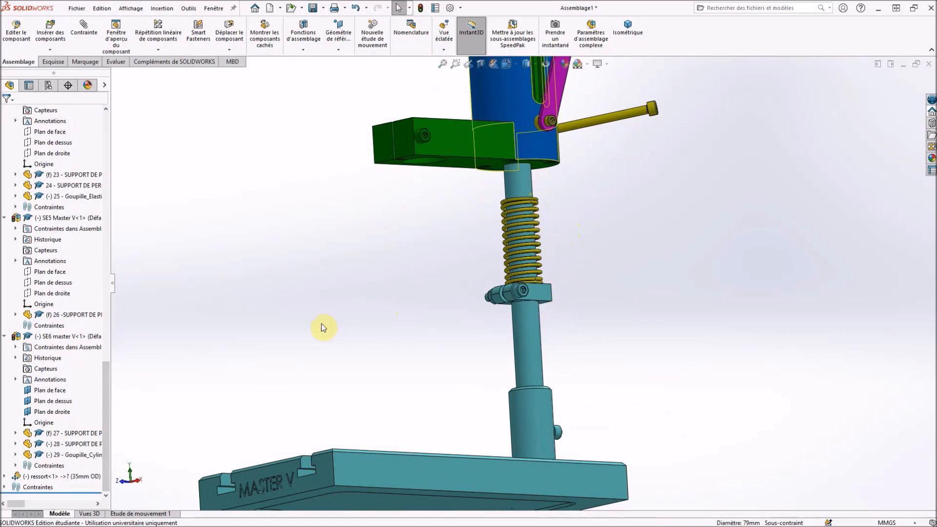
pyautogui.moveTo(376, 278); pyautogui.dragTo(364, 294, button='middle')
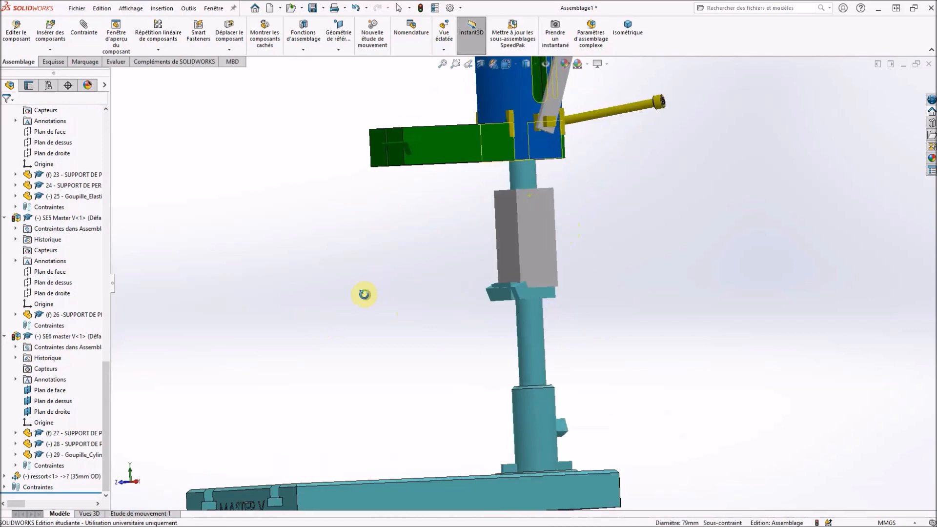
pyautogui.scroll(-2, 538, 204)
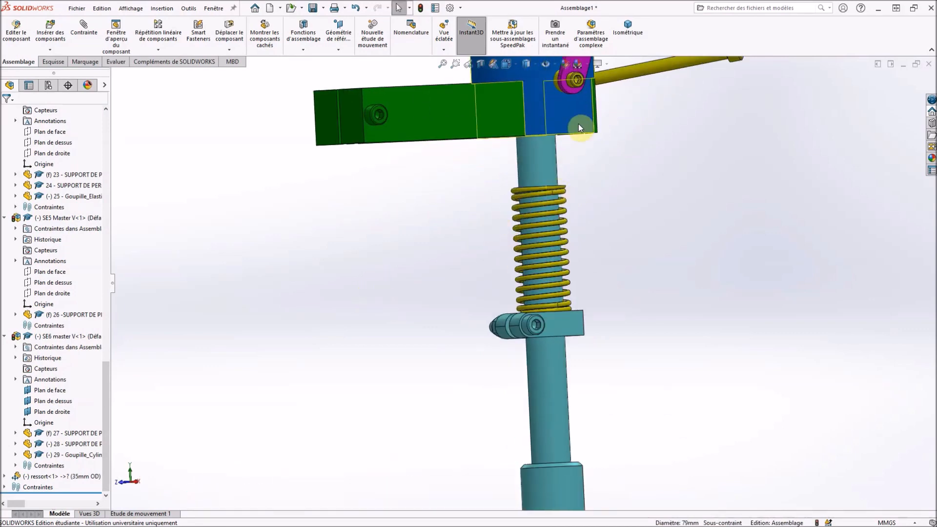
pyautogui.moveTo(581, 122); pyautogui.dragTo(575, 174)
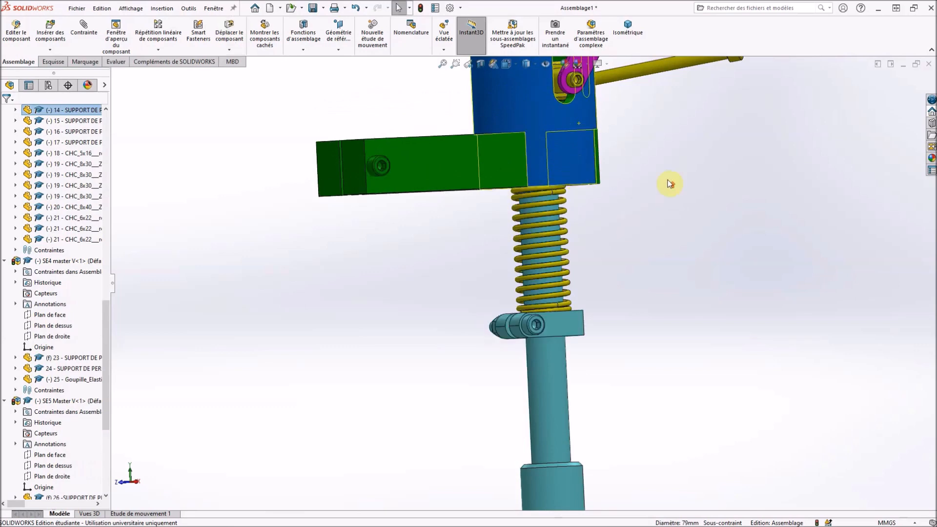
# - Show the whole drill stand in isometric view and swing SE6's red lever slightly upward
pyautogui.scroll(5, 495, 169)
pyautogui.moveTo(551, 131); pyautogui.dragTo(587, 131, button='middle')
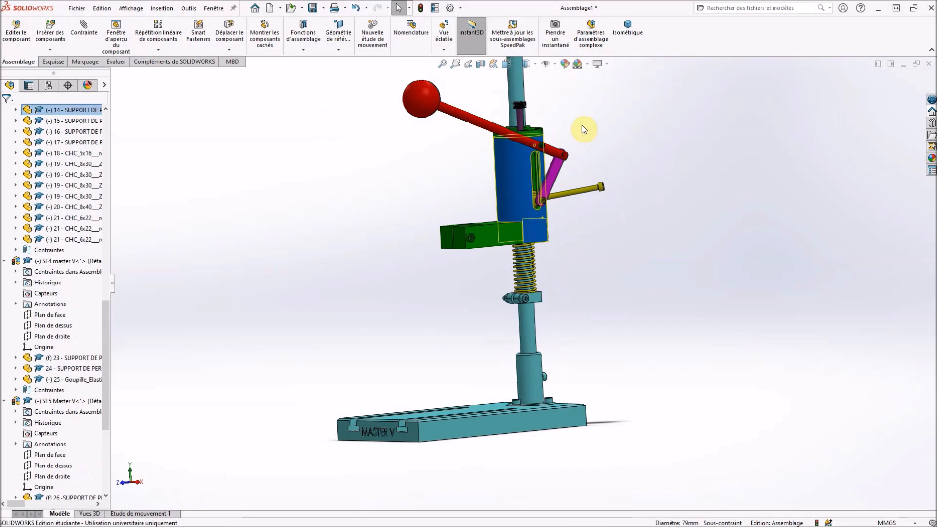
pyautogui.hotkey('ctrl', '7')
pyautogui.click(597, 154)
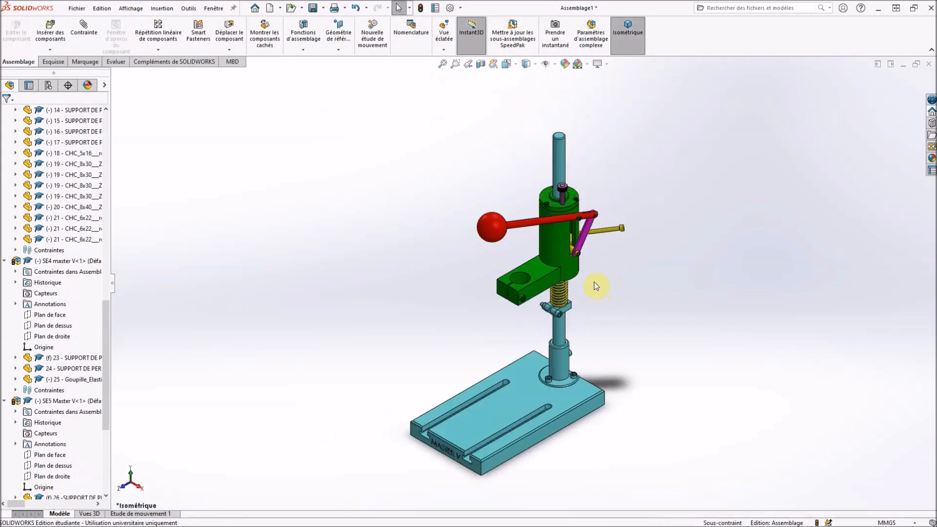
pyautogui.scroll(-2, 605, 320)
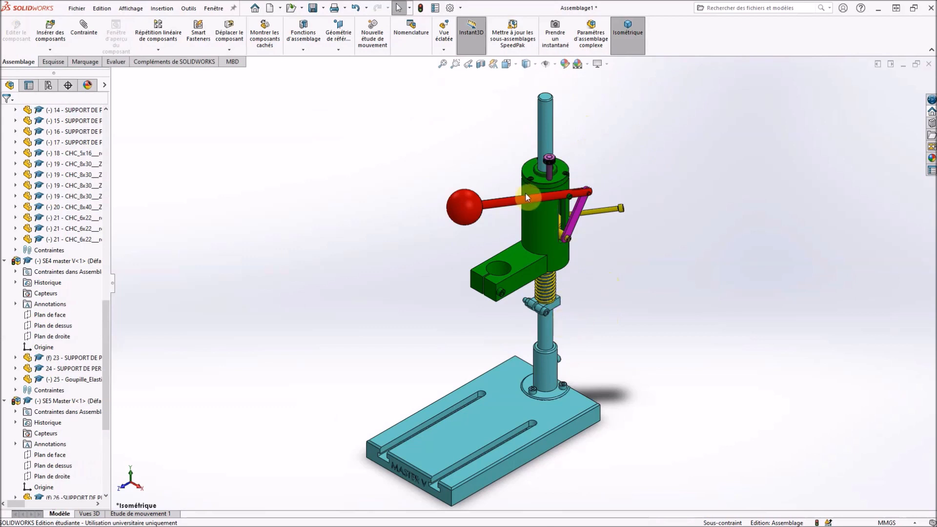
pyautogui.moveTo(498, 203)
pyautogui.mouseDown()
pyautogui.moveTo(504, 257)
pyautogui.moveTo(503, 185)
pyautogui.mouseUp()
pyautogui.press('Escape')
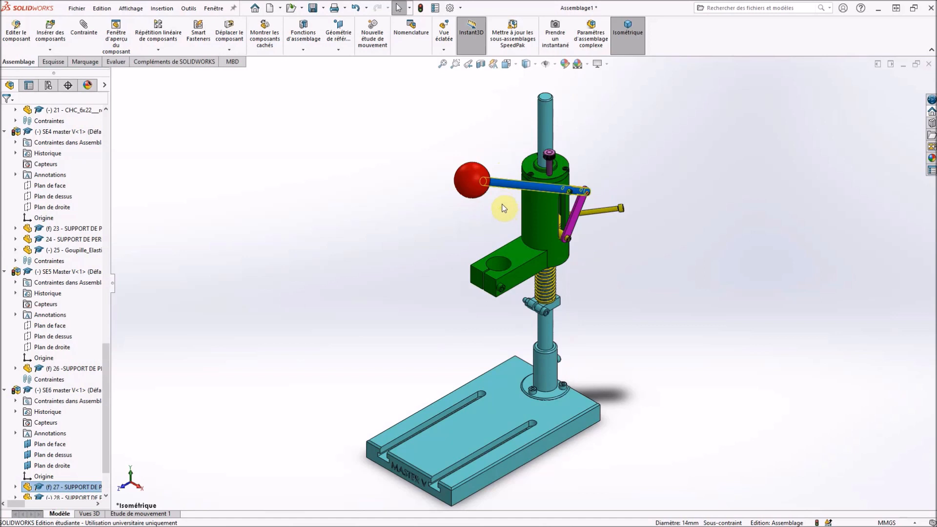
# - Swing SE6's lever down and back up to check how SE3 travels along the column against the spring
pyautogui.scroll(-6, 502, 207)
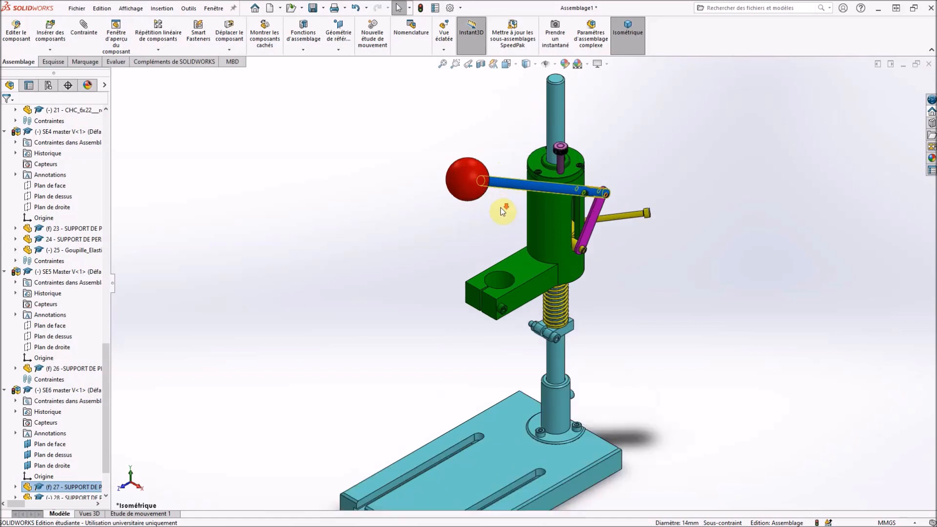
pyautogui.moveTo(467, 144); pyautogui.dragTo(482, 313)
pyautogui.moveTo(455, 275); pyautogui.dragTo(473, 344)
pyautogui.moveTo(476, 309); pyautogui.dragTo(466, 168)
pyautogui.scroll(6, 651, 317)
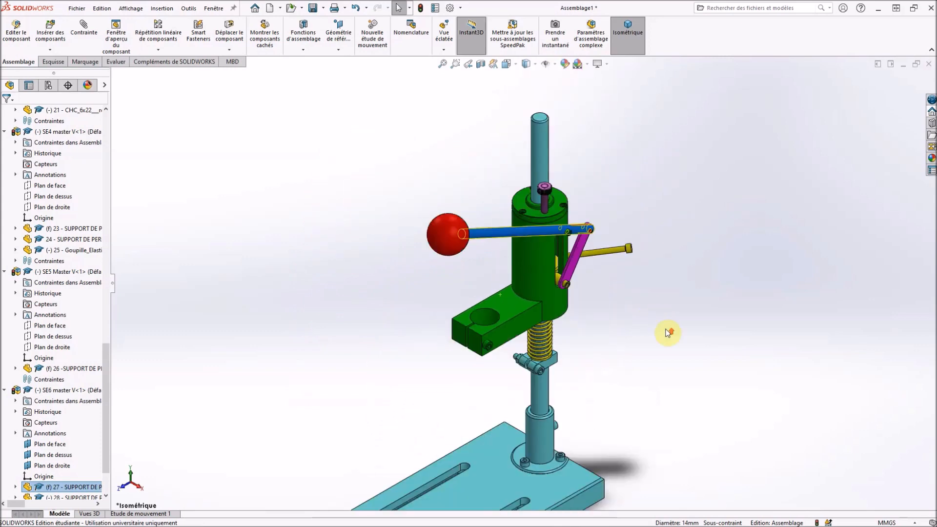